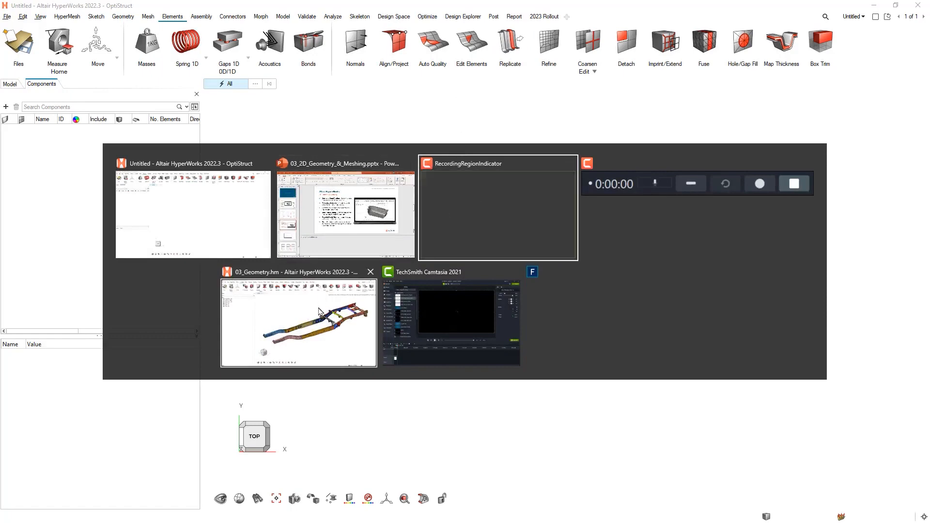
- Switch to the 03_Geometry.hm model window and restore the saved Midsurface_Edit view of the bracket
{"action": "left_click", "coordinate": [323, 309]}
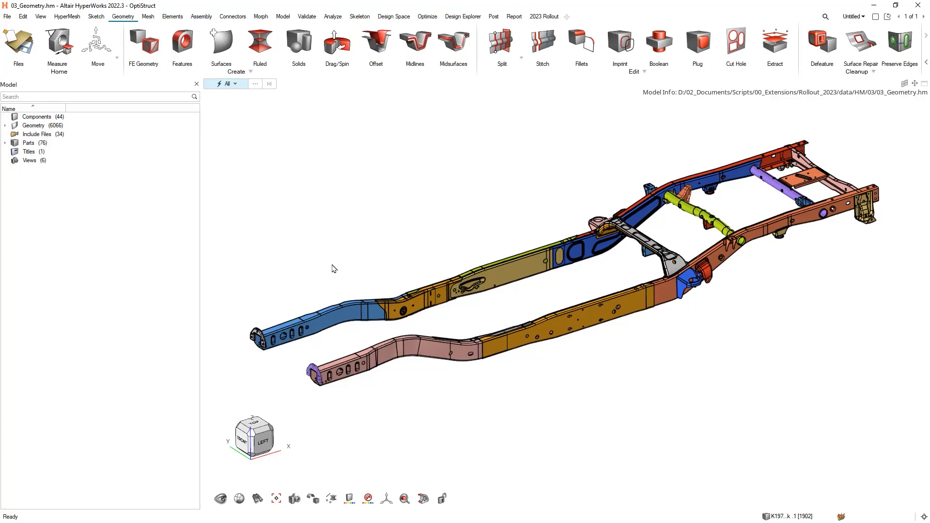
{"action": "left_click", "coordinate": [296, 499]}
{"action": "left_click", "coordinate": [329, 441]}
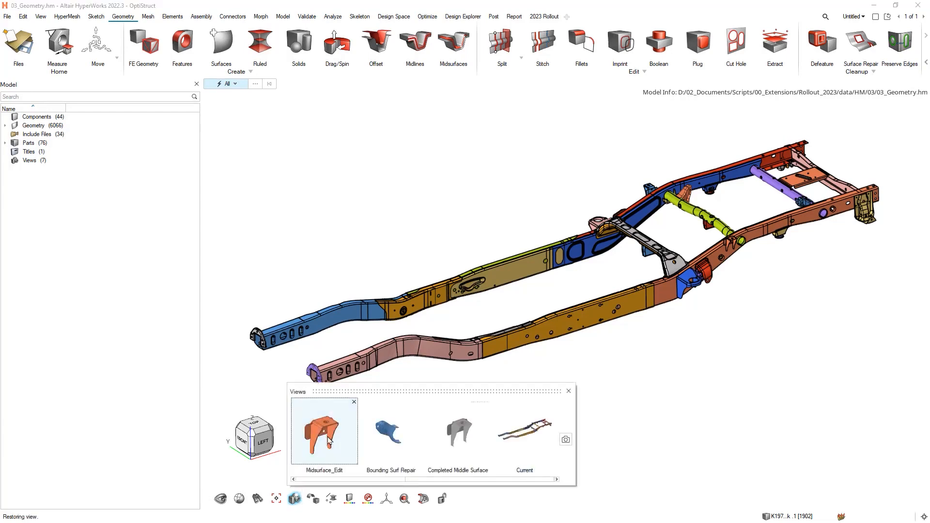
{"action": "left_click", "coordinate": [569, 392]}
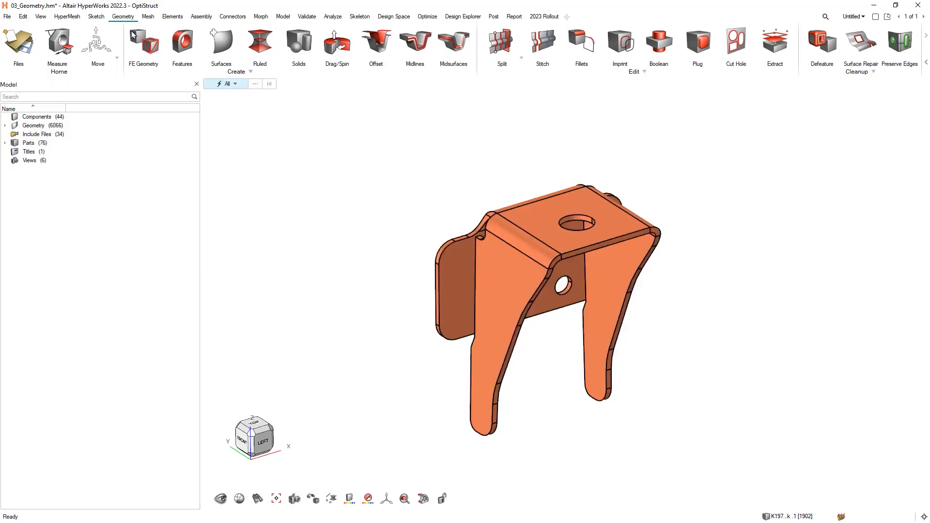
- Find the bracket's surface fillets with the defeaturing tool, using a minimum radius of 0.1 and a maximum of 5
{"action": "left_click", "coordinate": [819, 48]}
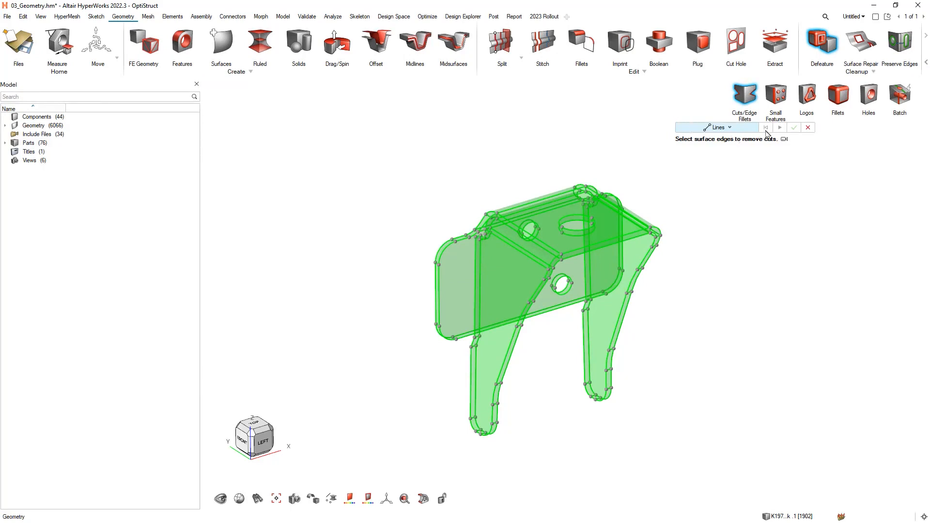
{"action": "left_click", "coordinate": [839, 96]}
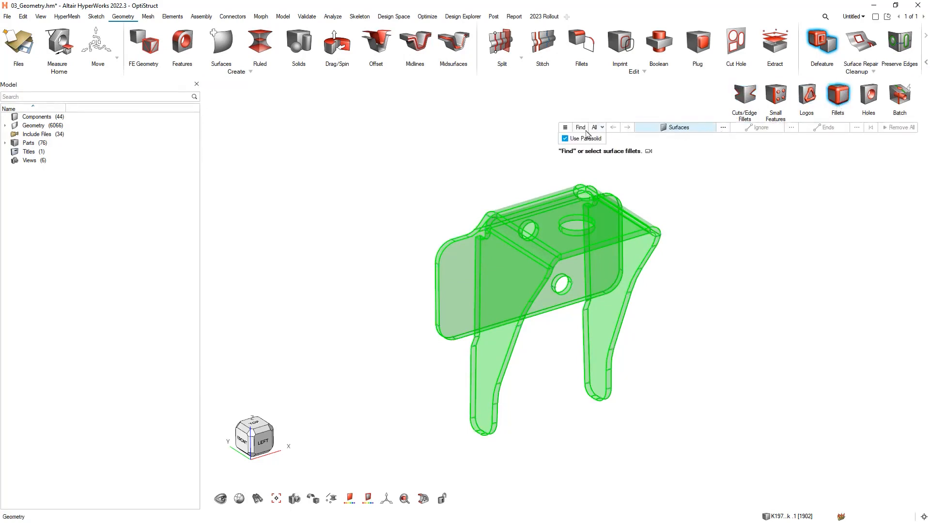
{"action": "left_click", "coordinate": [566, 129]}
{"action": "left_click", "coordinate": [641, 163]}
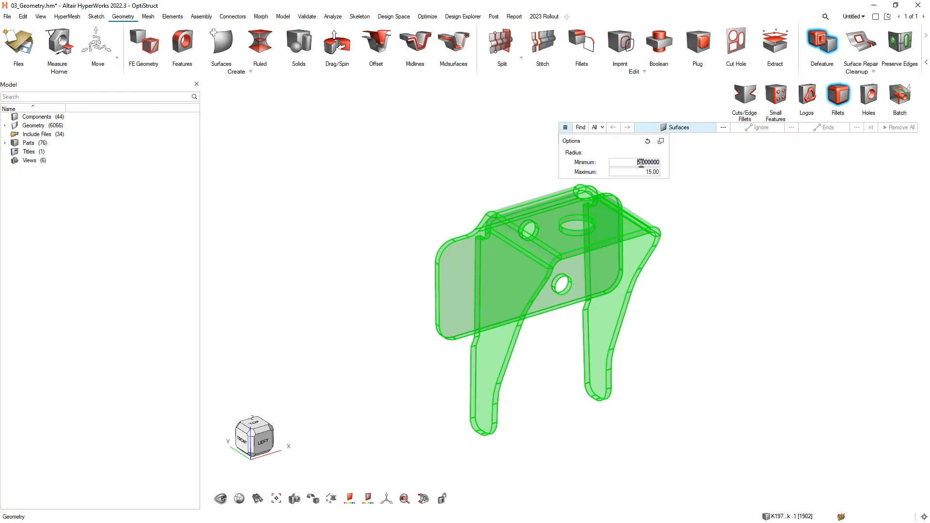
{"action": "type", "text": "0.1"}
{"action": "key", "text": "Tab"}
{"action": "type", "text": "5"}
{"action": "left_click", "coordinate": [578, 128]}
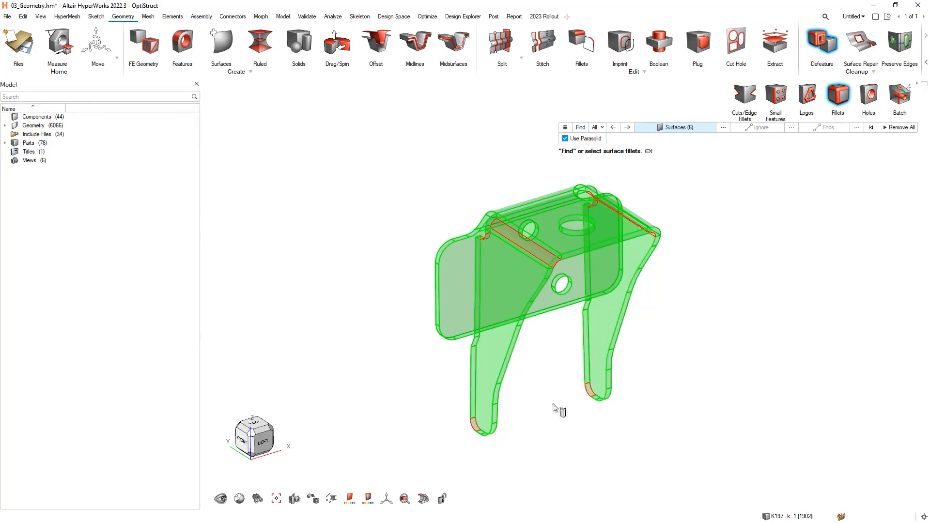
- Remove the detected fillets at the lower ends of the bracket's two legs
{"action": "right_click_drag", "start_coordinate": [538, 410], "coordinate": [557, 204]}
{"action": "left_click", "coordinate": [553, 202]}
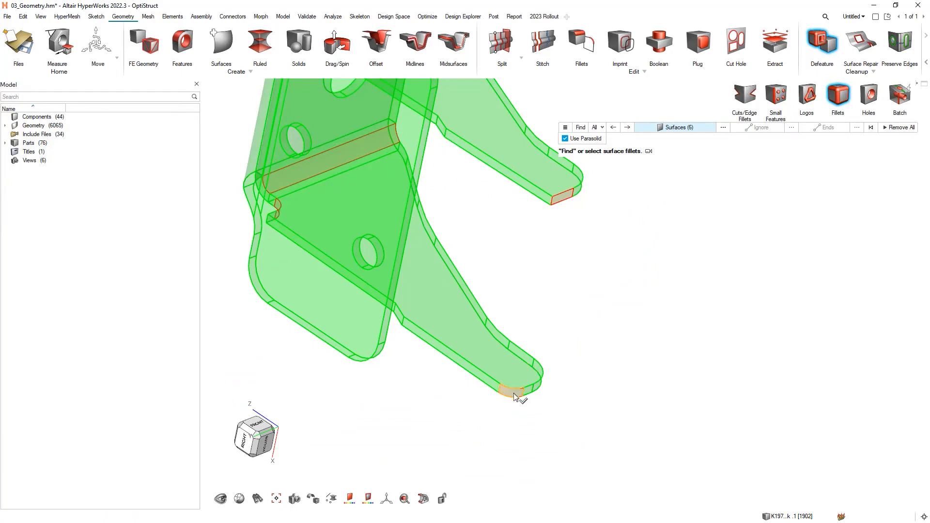
{"action": "left_click", "coordinate": [513, 393]}
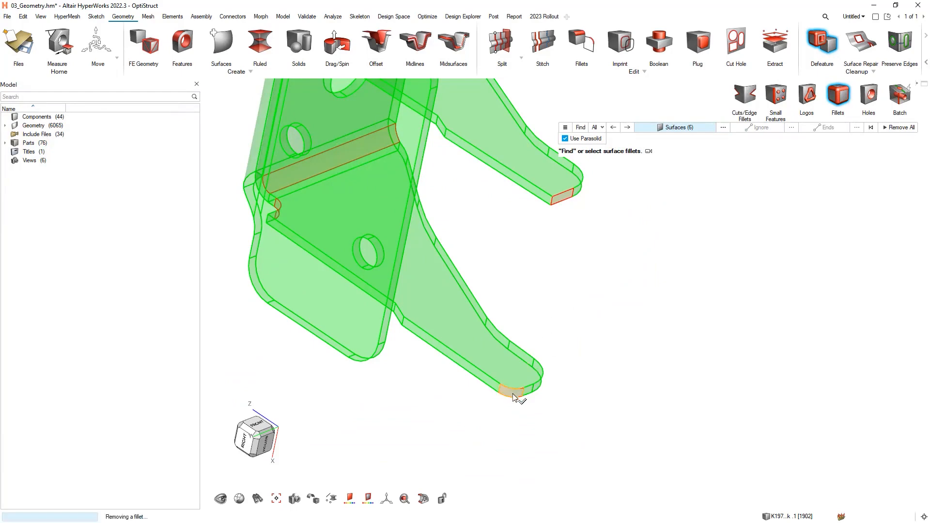
- Clear the remaining fillet selection and remove only the fillets in the two relief notches beside the back plate's bend
{"action": "left_click", "coordinate": [868, 129]}
{"action": "right_click_drag", "start_coordinate": [655, 235], "coordinate": [504, 296]}
{"action": "middle_click_drag", "start_coordinate": [504, 296], "coordinate": [511, 211]}
{"action": "scroll", "coordinate": [513, 213], "scroll_direction": "up", "scroll_amount": 3}
{"action": "left_click", "coordinate": [554, 235]}
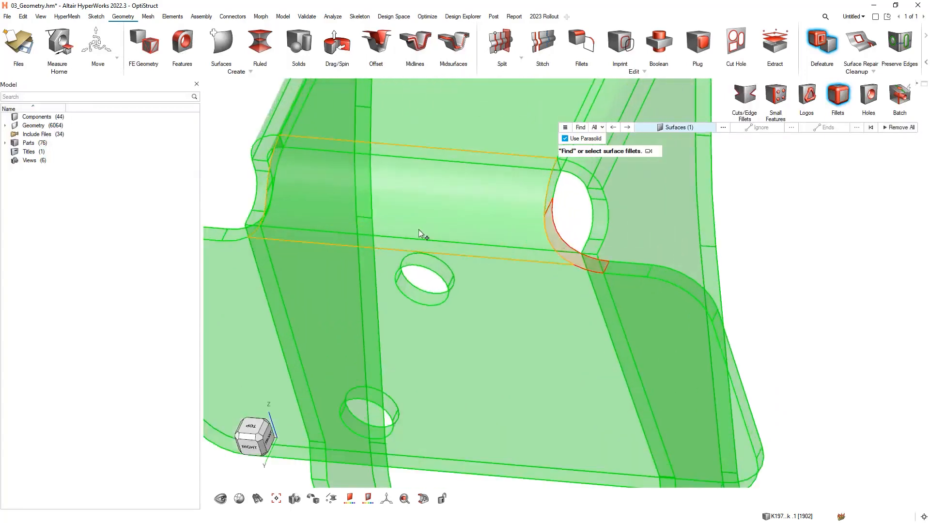
{"action": "middle_click_drag", "start_coordinate": [419, 228], "coordinate": [301, 206]}
{"action": "left_click", "coordinate": [258, 225]}
{"action": "middle_click", "coordinate": [259, 226]}
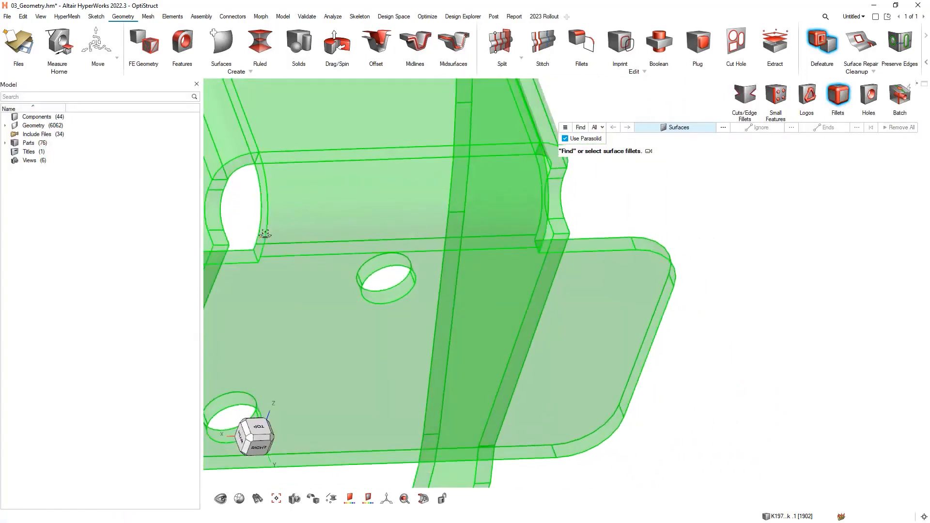
{"action": "scroll", "coordinate": [383, 232], "scroll_direction": "down", "scroll_amount": 3}
{"action": "scroll", "coordinate": [384, 231], "scroll_direction": "down", "scroll_amount": 3}
{"action": "right_click", "coordinate": [531, 294]}
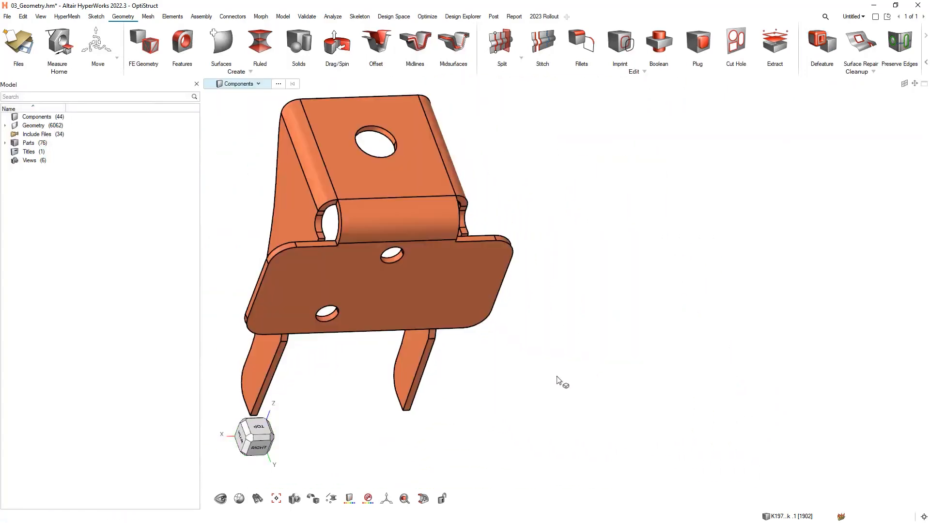
- Create an automatic midsurface from the thin bracket solid
{"action": "mouse_move", "coordinate": [556, 371]}
{"action": "middle_mouse_down"}
{"action": "mouse_move", "coordinate": [565, 384]}
{"action": "mouse_move", "coordinate": [484, 380]}
{"action": "mouse_move", "coordinate": [461, 297]}
{"action": "mouse_move", "coordinate": [561, 355]}
{"action": "mouse_move", "coordinate": [471, 316]}
{"action": "mouse_move", "coordinate": [653, 391]}
{"action": "mouse_move", "coordinate": [545, 445]}
{"action": "mouse_move", "coordinate": [555, 389]}
{"action": "middle_mouse_up"}
{"action": "right_click_drag", "start_coordinate": [555, 390], "coordinate": [538, 317]}
{"action": "scroll", "coordinate": [530, 319], "scroll_direction": "up", "scroll_amount": 4}
{"action": "middle_click_drag", "start_coordinate": [531, 348], "coordinate": [561, 357]}
{"action": "left_click", "coordinate": [457, 51]}
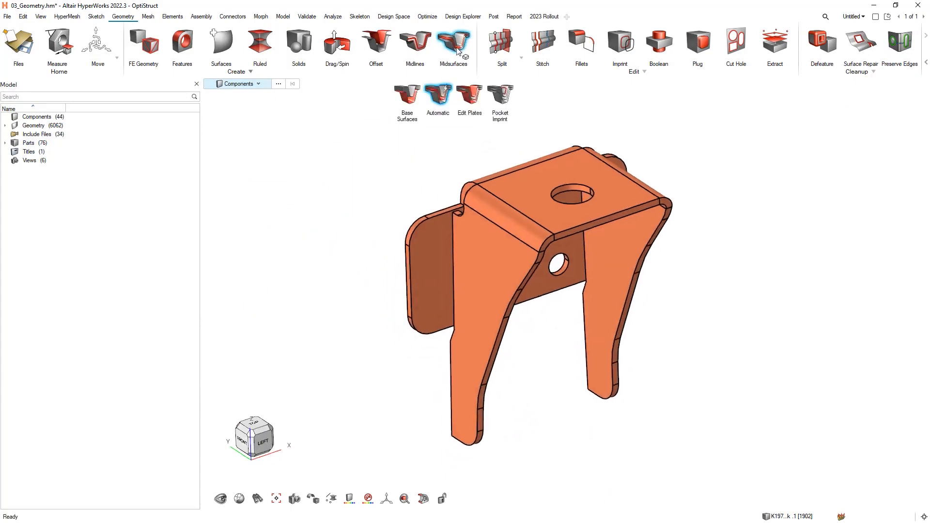
{"action": "left_click", "coordinate": [484, 216]}
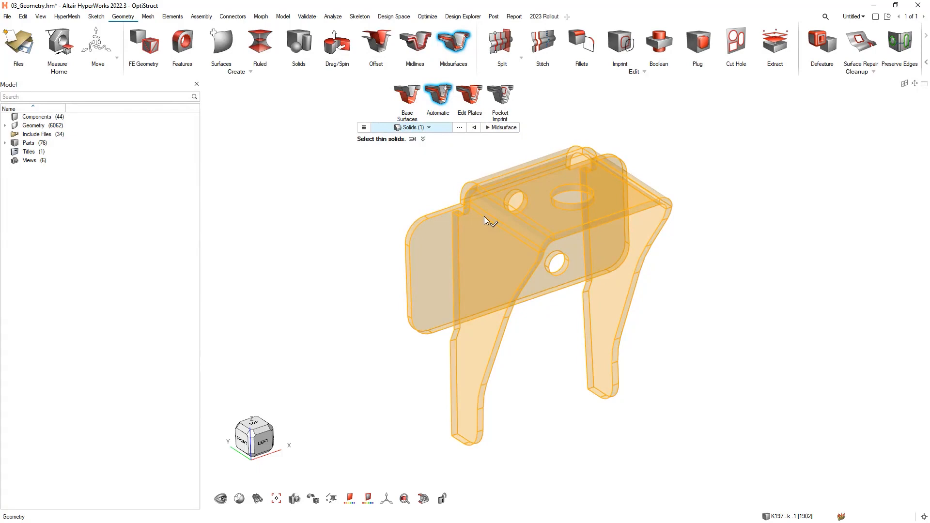
{"action": "right_click", "coordinate": [484, 216]}
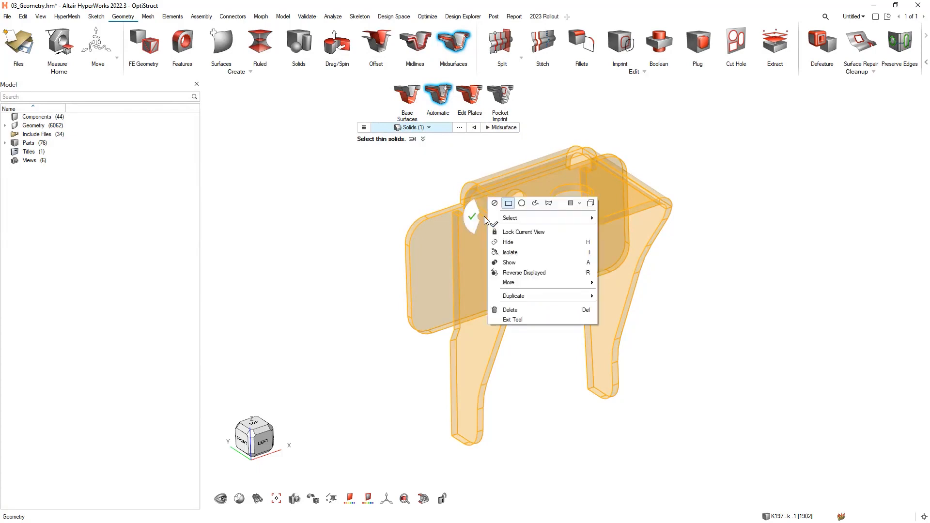
{"action": "left_click", "coordinate": [472, 217]}
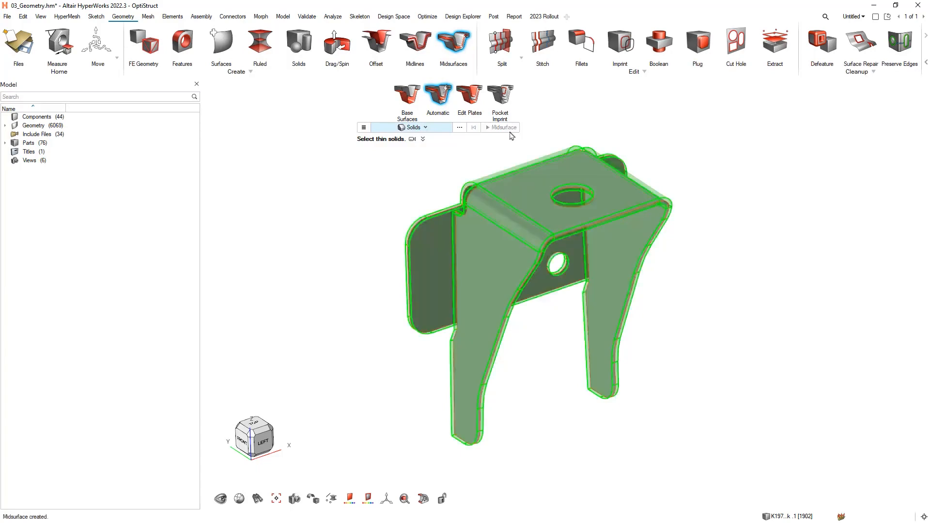
- Review the type options for the bracket's midsurface plates with Edit Plates, leaving their types unedited
{"action": "left_click", "coordinate": [473, 98]}
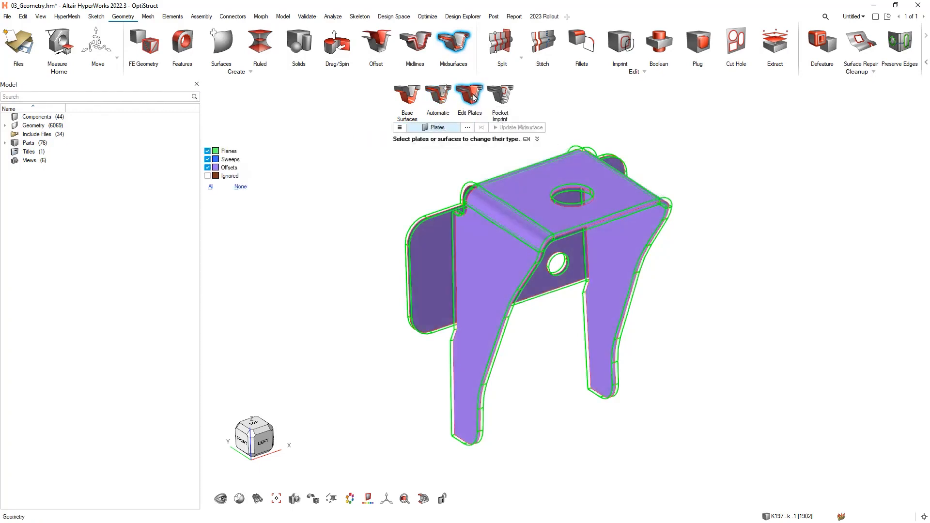
{"action": "left_click", "coordinate": [480, 236]}
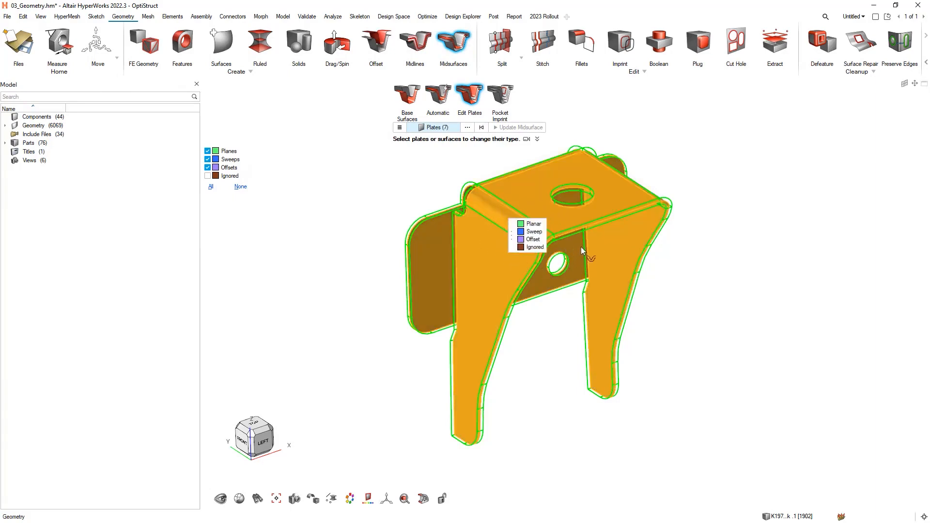
{"action": "key", "text": "Escape"}
{"action": "key", "text": "Escape"}
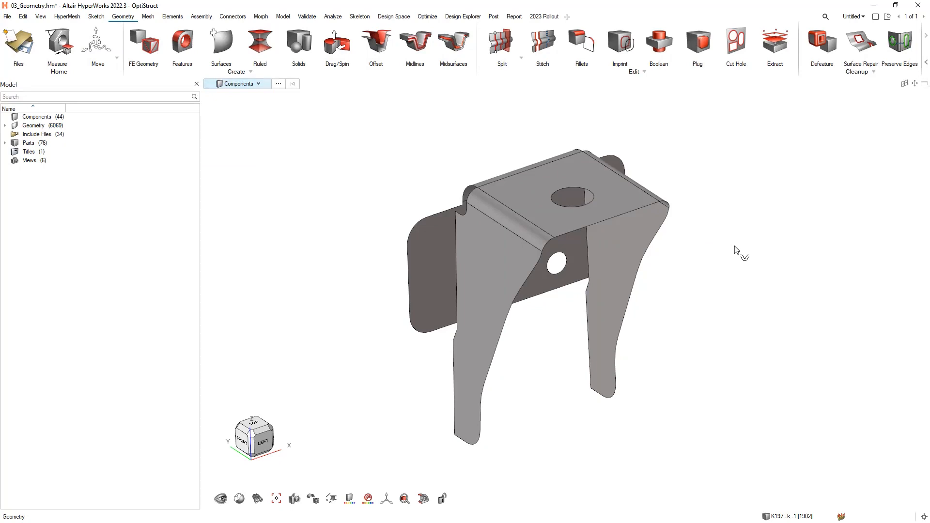
- Detect the holes in the midsurface and remove the two round ones in the back plate
{"action": "left_click", "coordinate": [814, 52]}
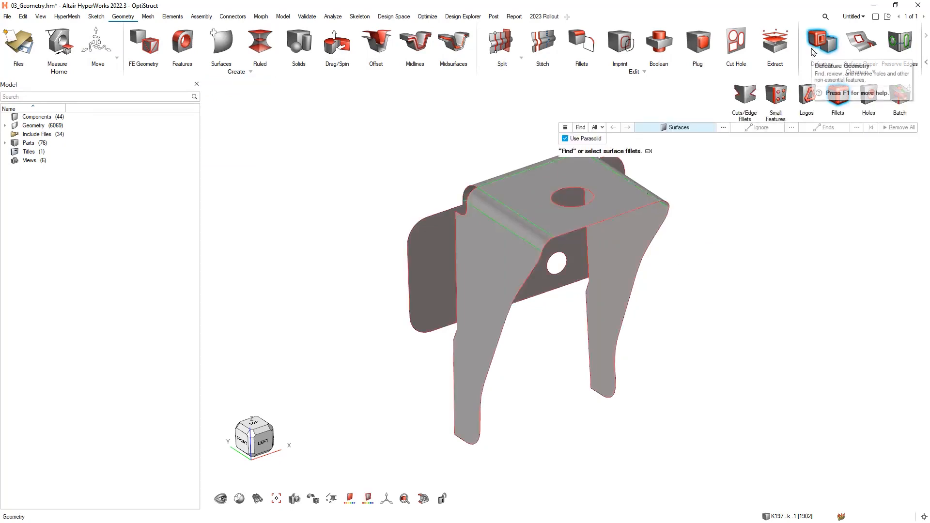
{"action": "left_click", "coordinate": [867, 105]}
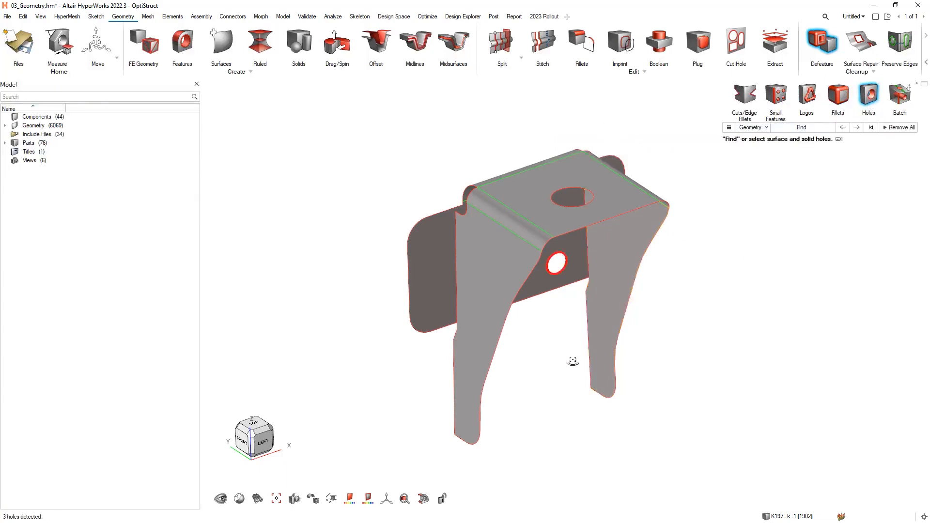
{"action": "middle_click_drag", "start_coordinate": [572, 362], "coordinate": [455, 228]}
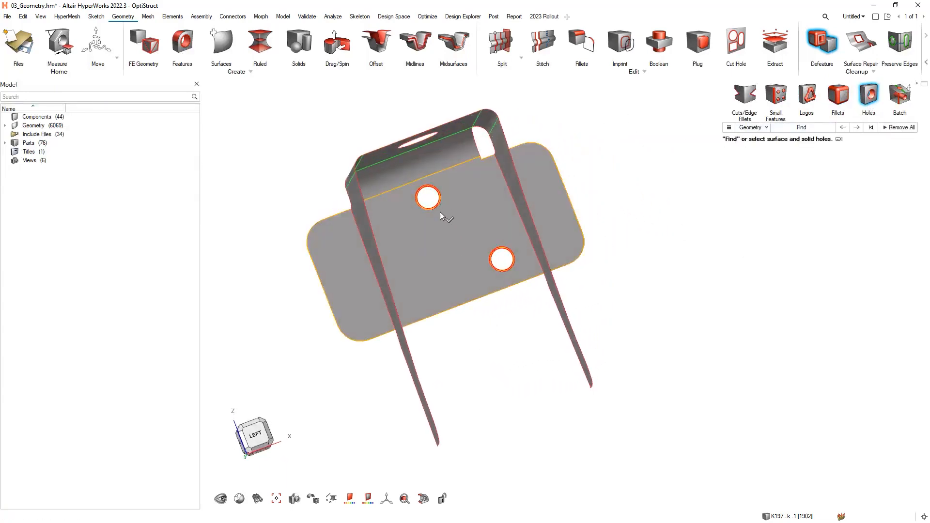
{"action": "left_click", "coordinate": [441, 208]}
{"action": "left_click", "coordinate": [500, 274]}
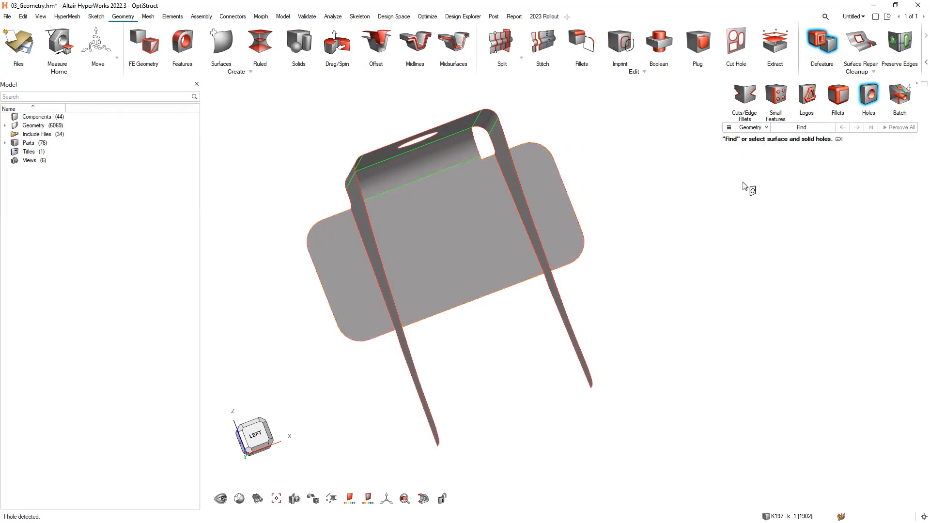
- Remove the rounded corner edges at the lower ends of both midsurface legs with the Cuts/Edge Fillets tool
{"action": "middle_click_drag", "start_coordinate": [748, 191], "coordinate": [640, 312]}
{"action": "left_click", "coordinate": [754, 99]}
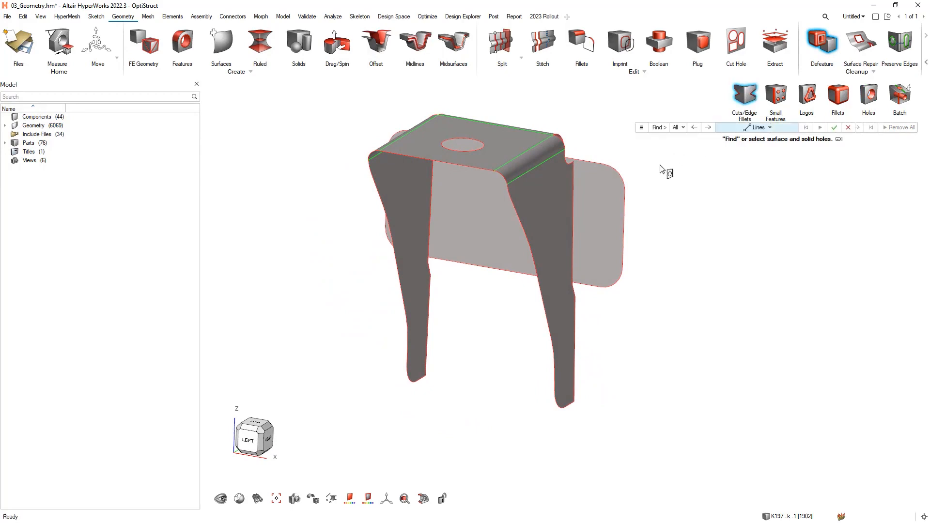
{"action": "right_click_drag", "start_coordinate": [656, 272], "coordinate": [634, 277]}
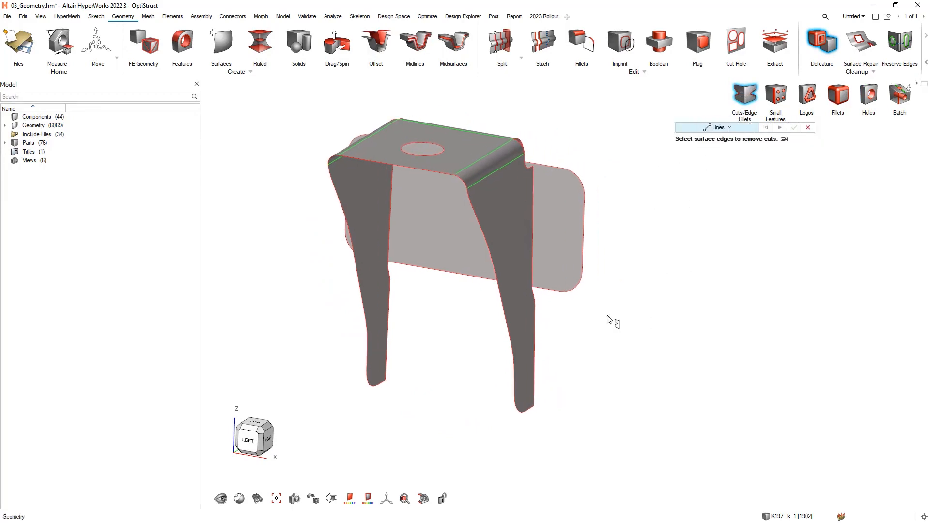
{"action": "middle_click_drag", "start_coordinate": [611, 318], "coordinate": [638, 250]}
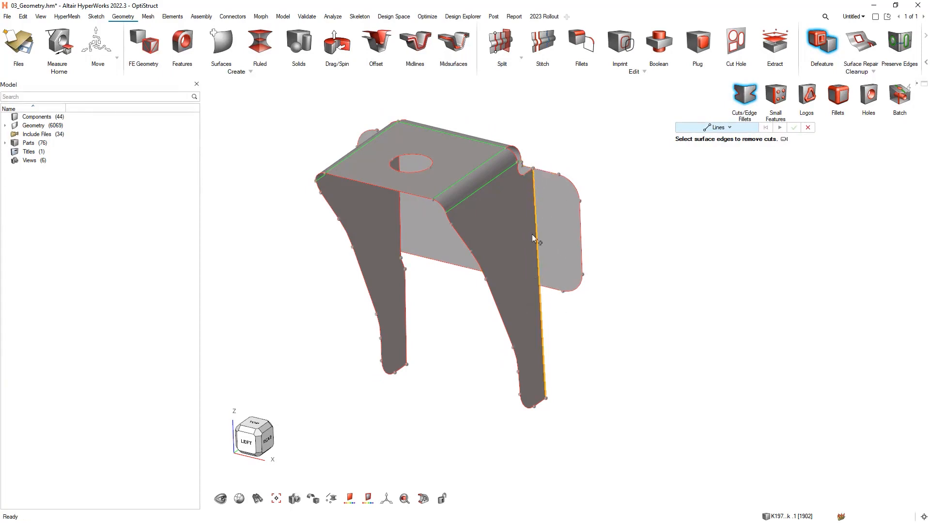
{"action": "middle_click_drag", "start_coordinate": [576, 289], "coordinate": [532, 341]}
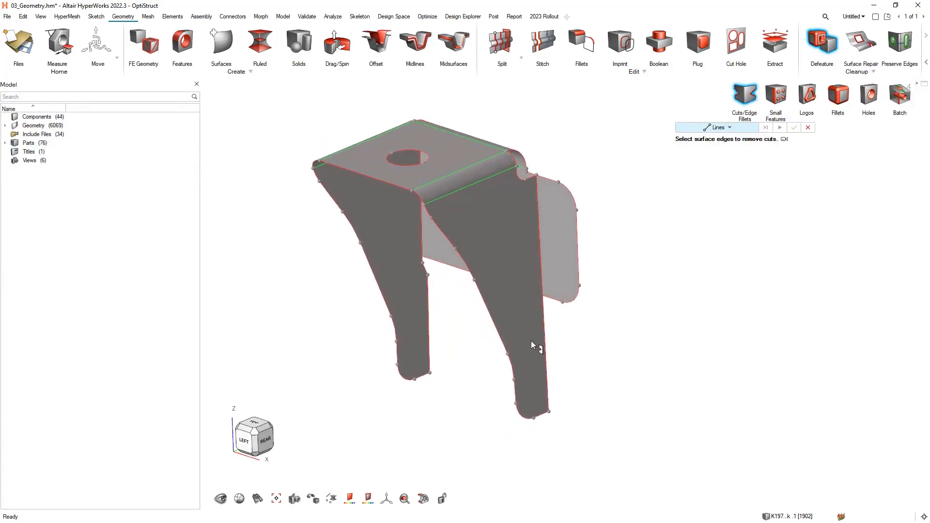
{"action": "left_click", "coordinate": [407, 378]}
{"action": "left_click", "coordinate": [522, 416]}
{"action": "middle_click", "coordinate": [523, 419]}
{"action": "middle_click_drag", "start_coordinate": [619, 373], "coordinate": [644, 346]}
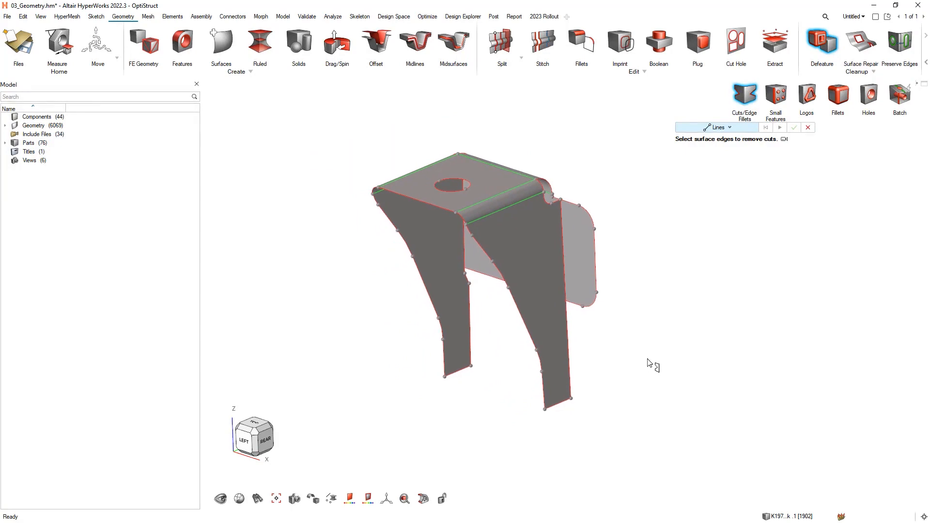
{"action": "key", "text": "Escape"}
- Split the back plate's surface interactively between the two notch corners, just below the bend line
{"action": "middle_click_drag", "start_coordinate": [495, 288], "coordinate": [567, 270]}
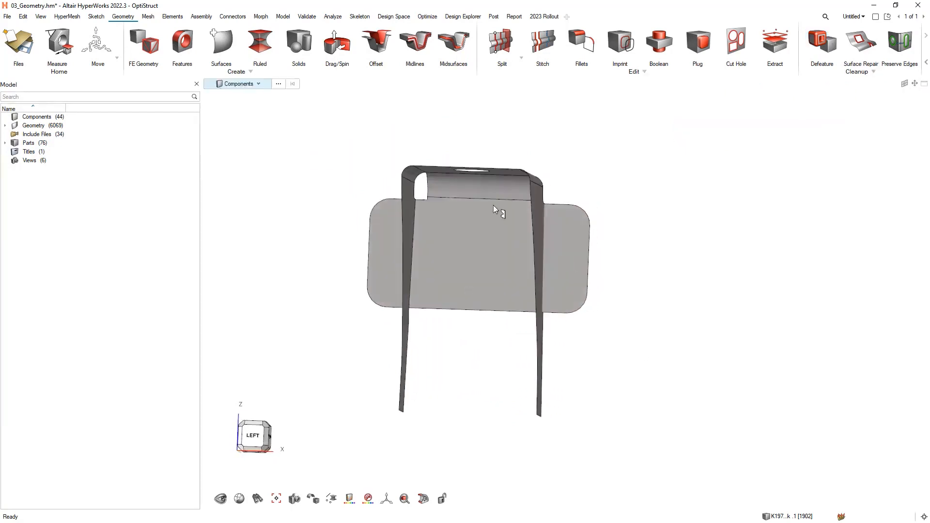
{"action": "scroll", "coordinate": [502, 214], "scroll_direction": "up", "scroll_amount": 3}
{"action": "left_click", "coordinate": [494, 39]}
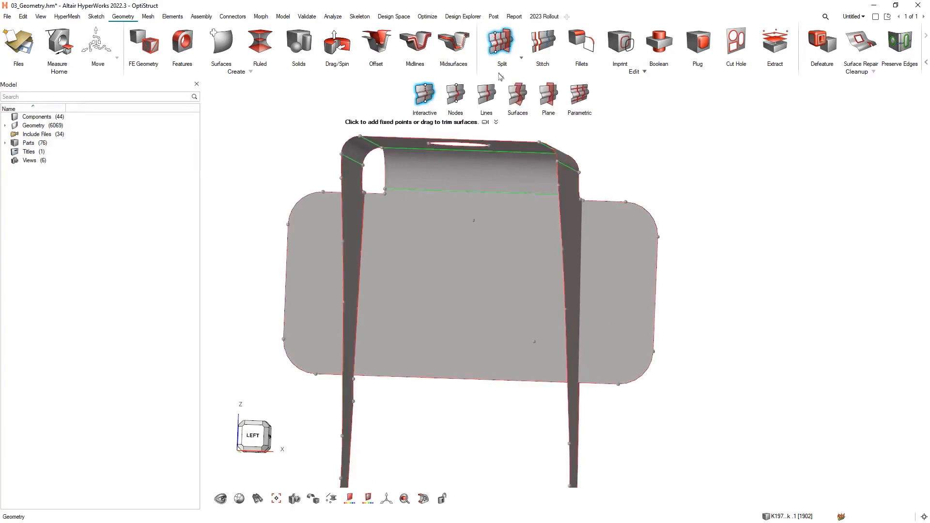
{"action": "scroll", "coordinate": [447, 215], "scroll_direction": "up", "scroll_amount": 3}
{"action": "middle_click_drag", "start_coordinate": [446, 213], "coordinate": [452, 214]}
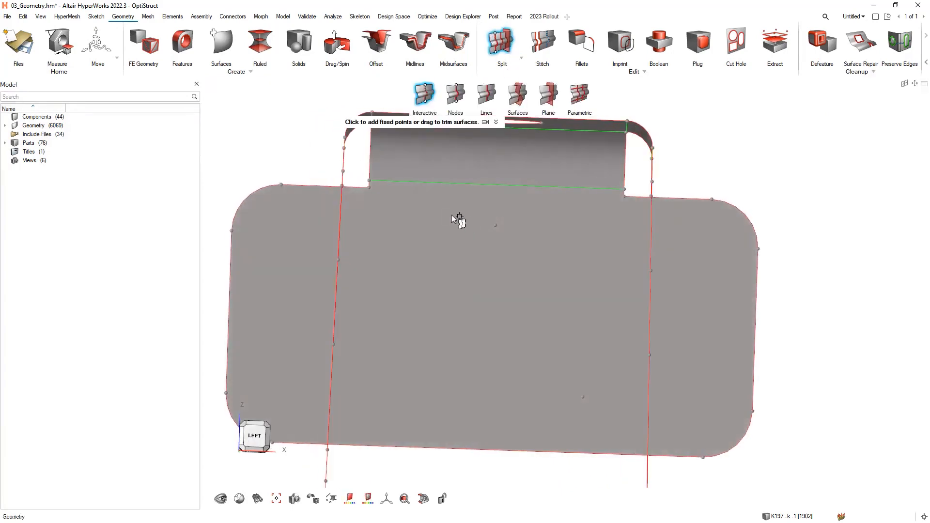
{"action": "left_click", "coordinate": [370, 188]}
{"action": "left_click", "coordinate": [623, 198]}
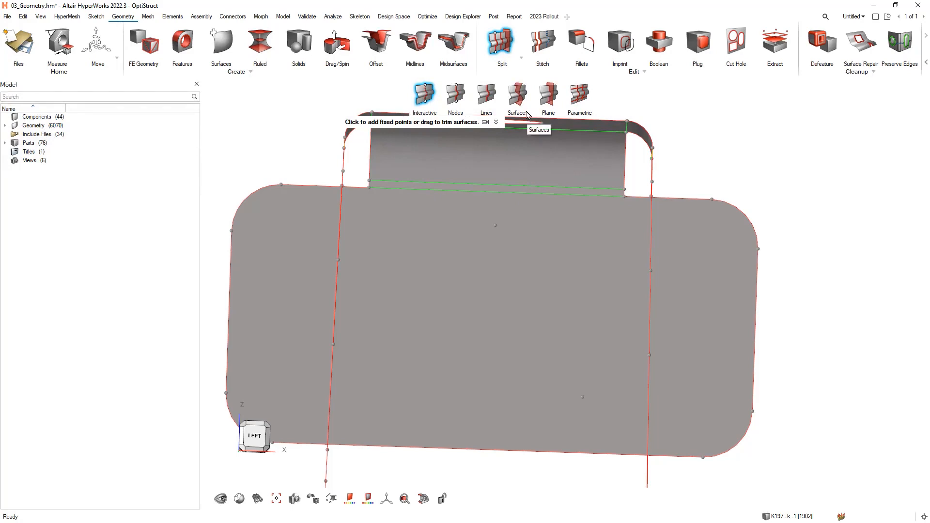
- Split a washer ring around the round hole in the top plate by offsetting the hole's edge by 5
{"action": "middle_click_drag", "start_coordinate": [528, 208], "coordinate": [448, 301]}
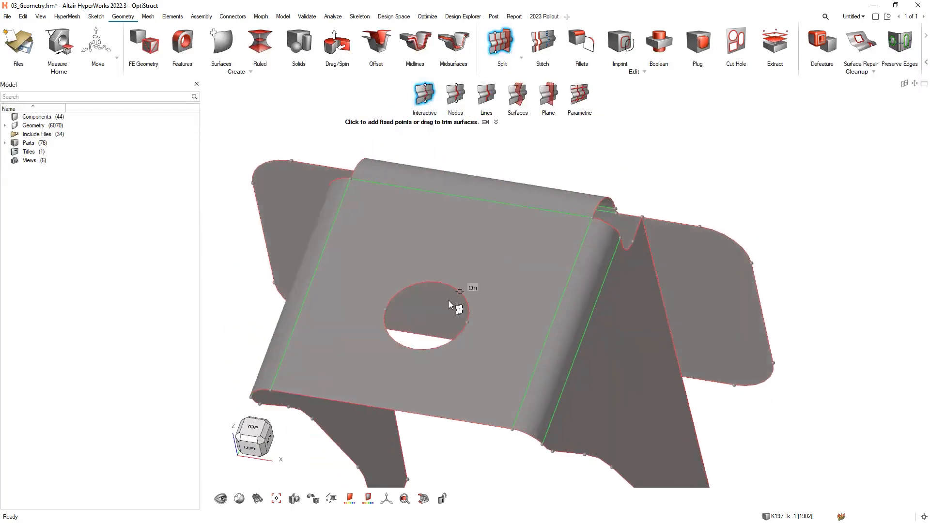
{"action": "left_click", "coordinate": [486, 94]}
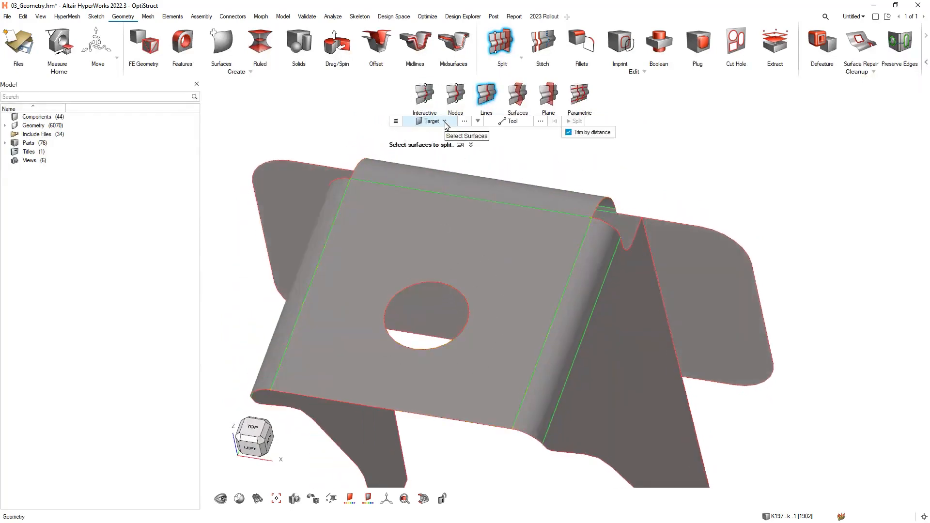
{"action": "left_click", "coordinate": [478, 121]}
{"action": "left_click", "coordinate": [492, 139]}
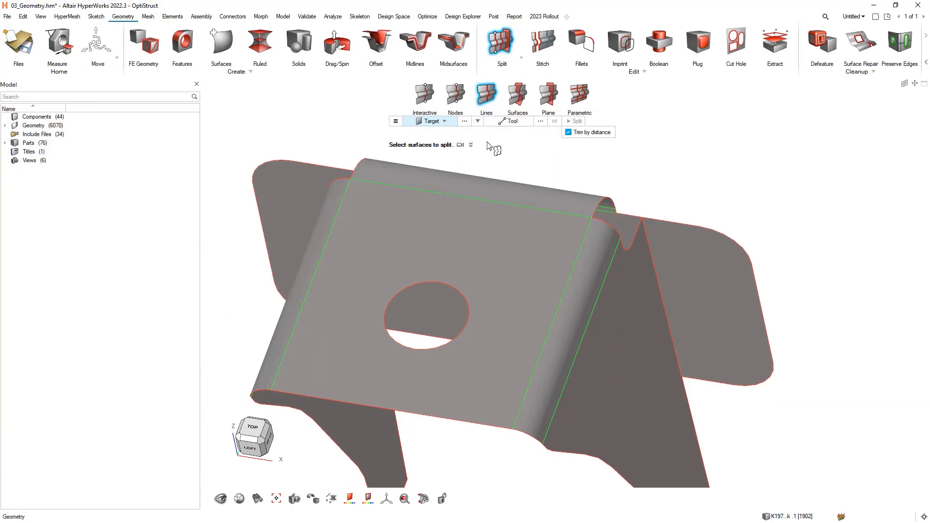
{"action": "left_click", "coordinate": [586, 132]}
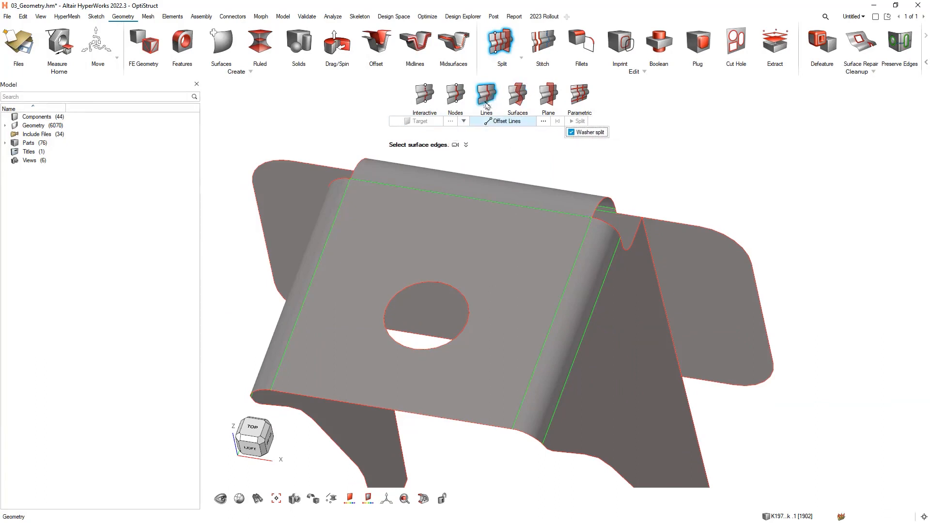
{"action": "left_click", "coordinate": [437, 280]}
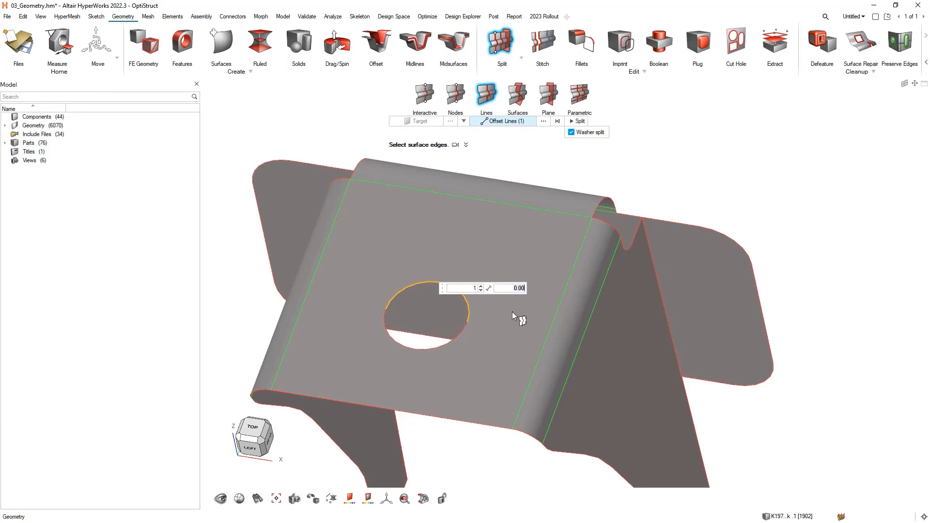
{"action": "type", "text": "5"}
{"action": "key", "text": "Return"}
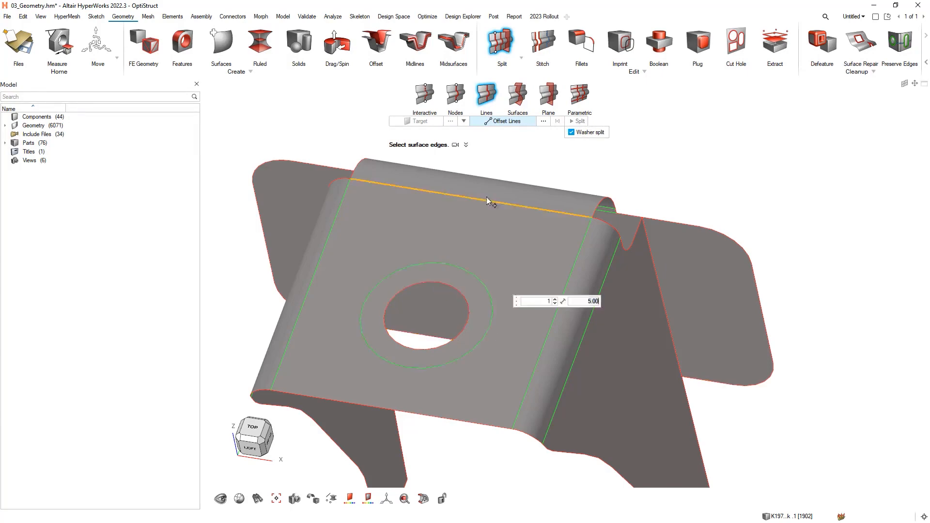
- Split the washer ring interactively on two opposite sides, from the outer ring's points to the hole's edge
{"action": "left_click", "coordinate": [425, 95]}
{"action": "scroll", "coordinate": [394, 315], "scroll_direction": "up", "scroll_amount": 3}
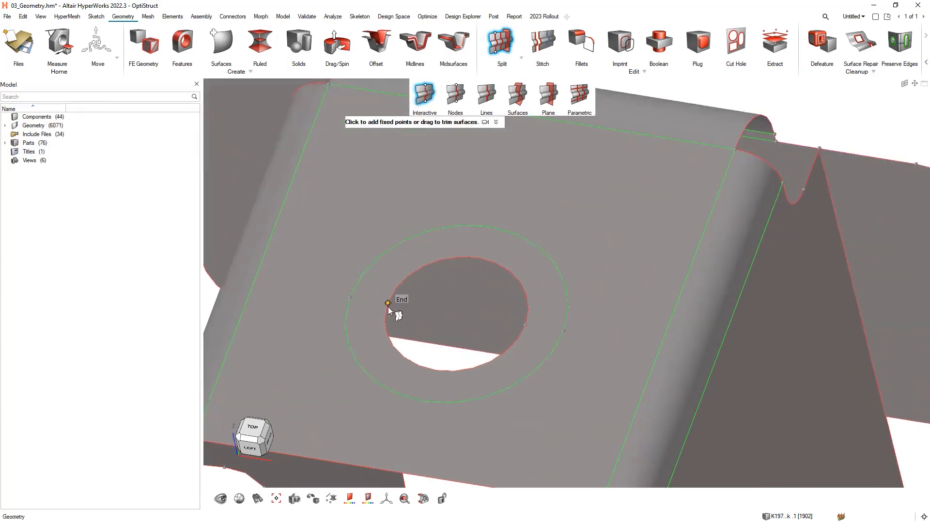
{"action": "key", "text": "ctrl+z"}
{"action": "left_click", "coordinate": [350, 299]}
{"action": "left_click", "coordinate": [563, 333]}
{"action": "scroll", "coordinate": [448, 320], "scroll_direction": "up", "scroll_amount": 3}
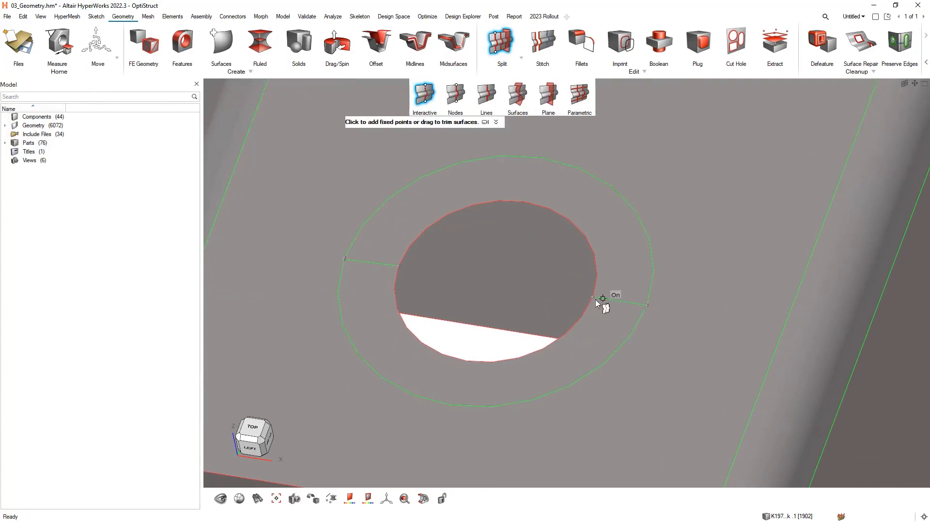
{"action": "scroll", "coordinate": [367, 266], "scroll_direction": "up", "scroll_amount": 5}
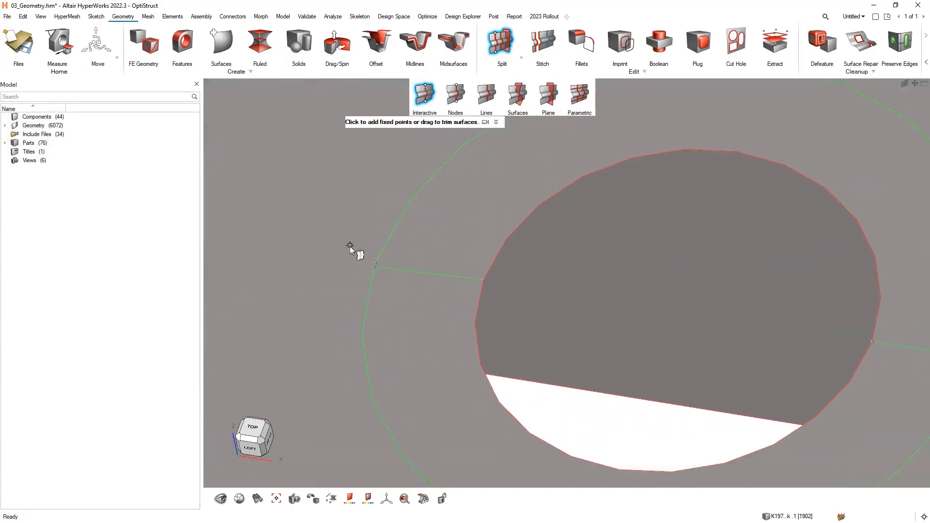
{"action": "key", "text": "Escape"}
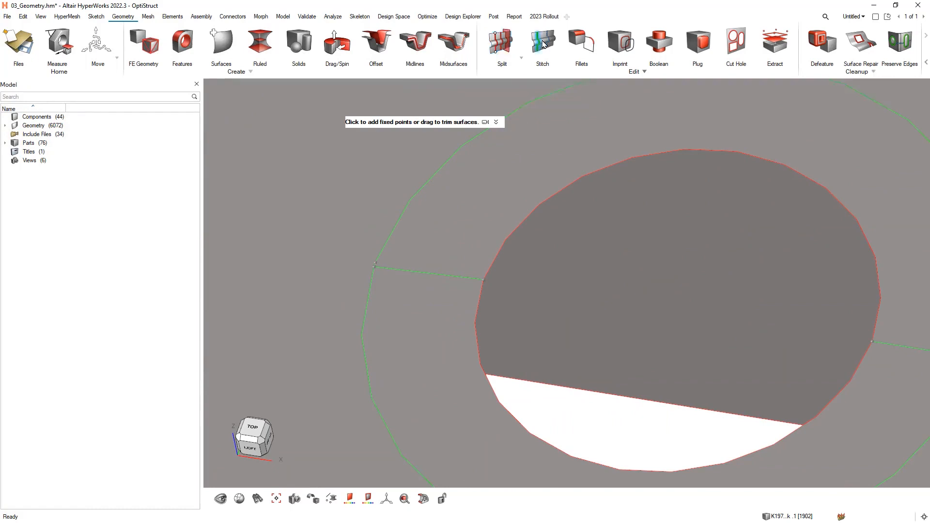
- Merge the stray fixed point on the washer's outer ring into the neighbouring end of the split line with Stitch
{"action": "left_click", "coordinate": [542, 44]}
{"action": "scroll", "coordinate": [382, 269], "scroll_direction": "up", "scroll_amount": 3}
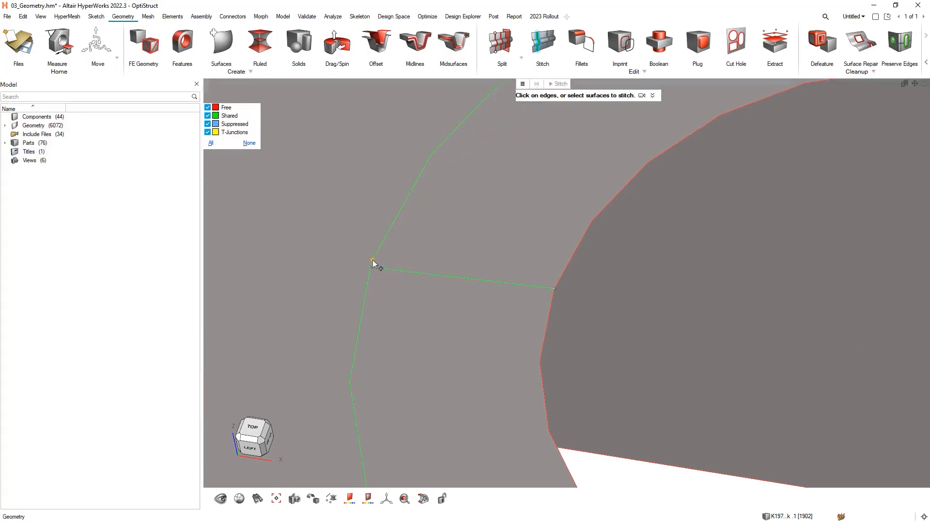
{"action": "left_click", "coordinate": [372, 260]}
{"action": "left_click", "coordinate": [368, 267]}
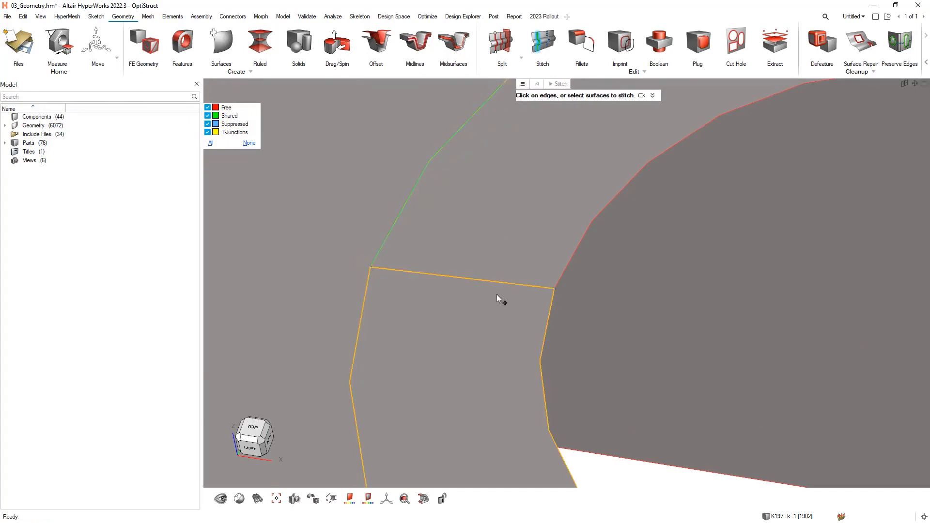
{"action": "scroll", "coordinate": [383, 269], "scroll_direction": "down", "scroll_amount": 2}
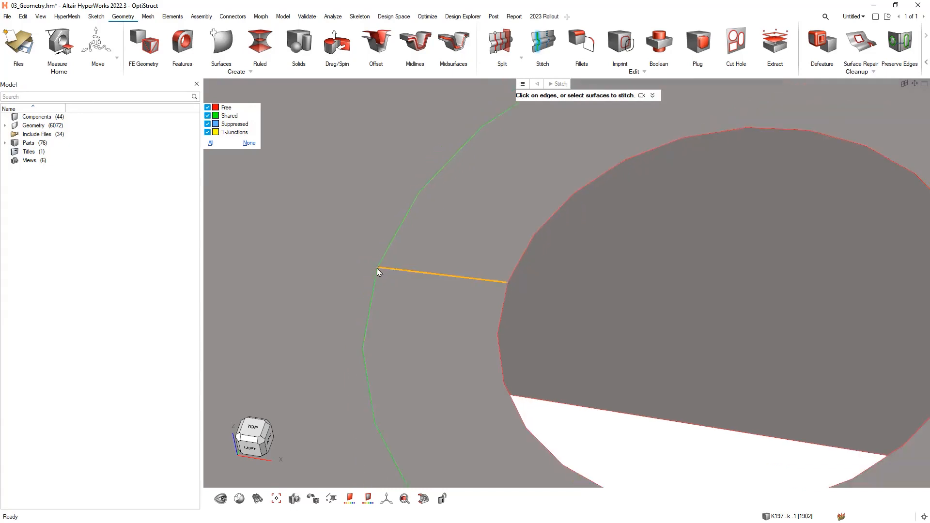
{"action": "scroll", "coordinate": [376, 268], "scroll_direction": "down", "scroll_amount": 4}
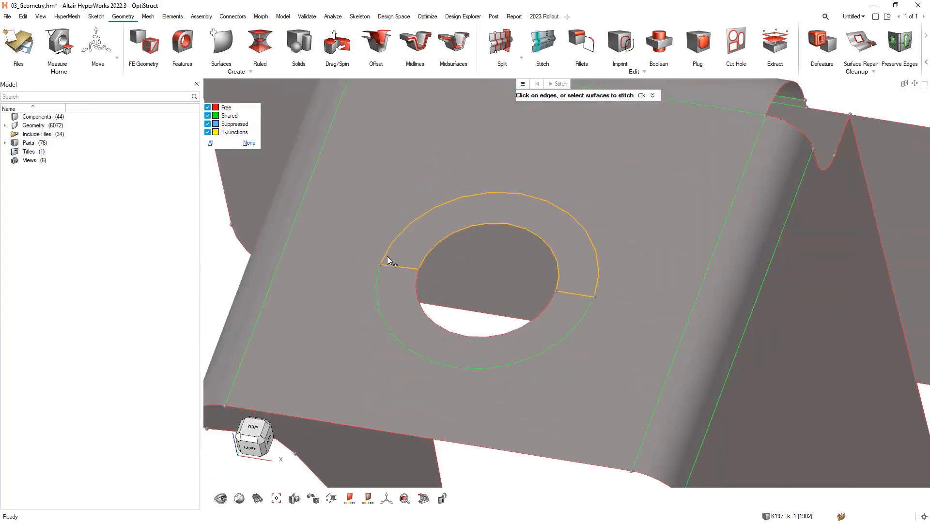
{"action": "key", "text": "Escape"}
- Cross-extend both leg surfaces and the back plate's surface so that the legs connect to the plate
{"action": "scroll", "coordinate": [378, 260], "scroll_direction": "down", "scroll_amount": 3}
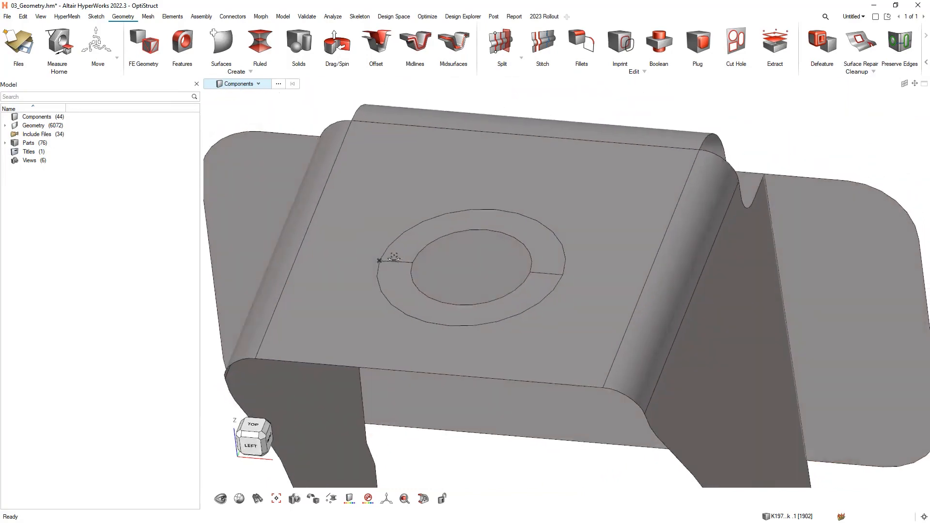
{"action": "scroll", "coordinate": [477, 277], "scroll_direction": "down", "scroll_amount": 4}
{"action": "scroll", "coordinate": [547, 272], "scroll_direction": "down", "scroll_amount": 2}
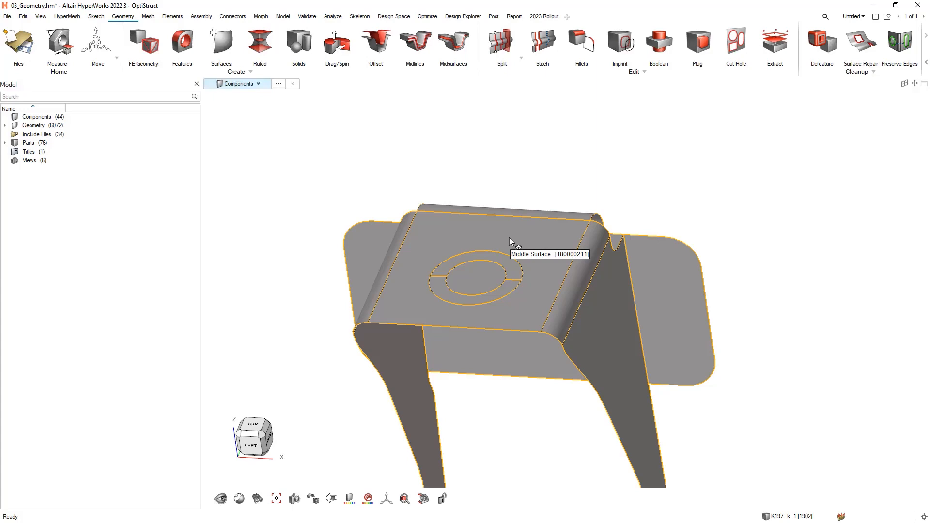
{"action": "middle_click_drag", "start_coordinate": [510, 238], "coordinate": [460, 375]}
{"action": "left_click_drag", "start_coordinate": [618, 378], "coordinate": [765, 383], "text": "ctrl"}
{"action": "right_click_drag", "start_coordinate": [736, 361], "coordinate": [696, 372]}
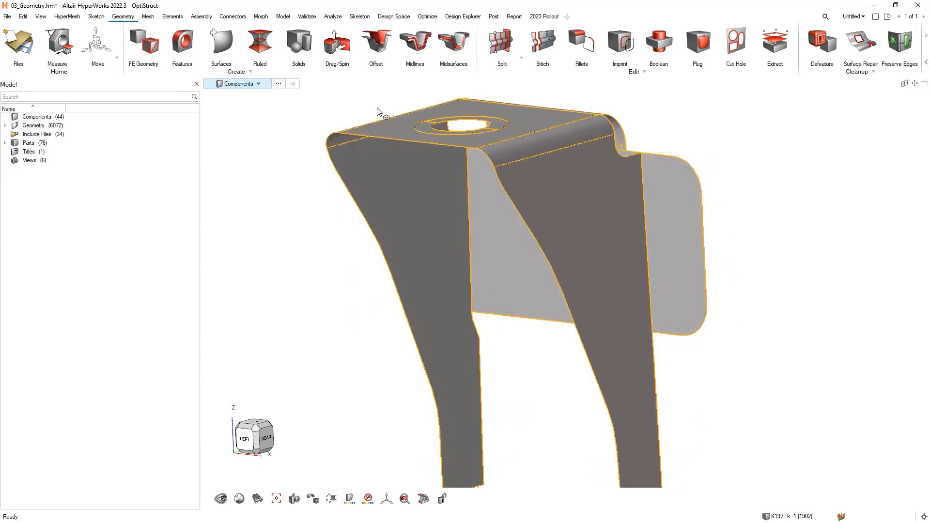
{"action": "left_click", "coordinate": [229, 51]}
{"action": "left_click", "coordinate": [281, 94]}
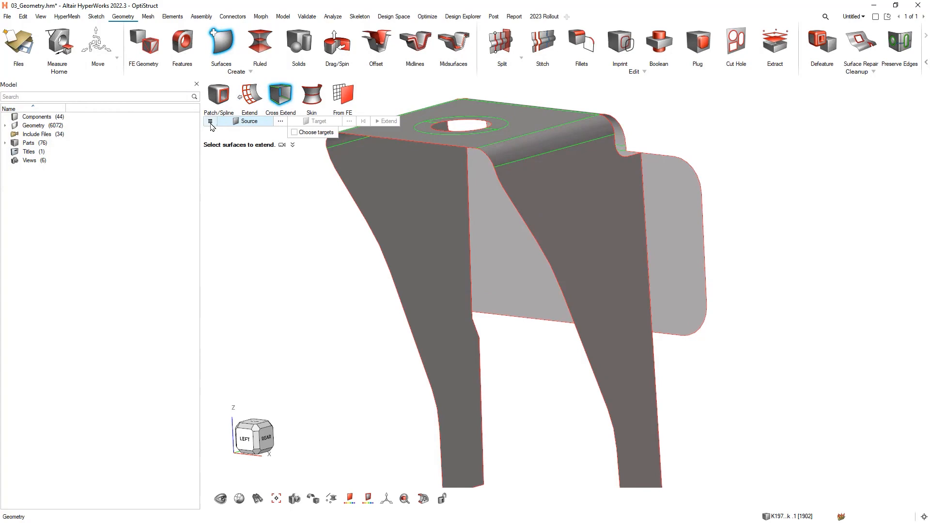
{"action": "left_click", "coordinate": [210, 123]}
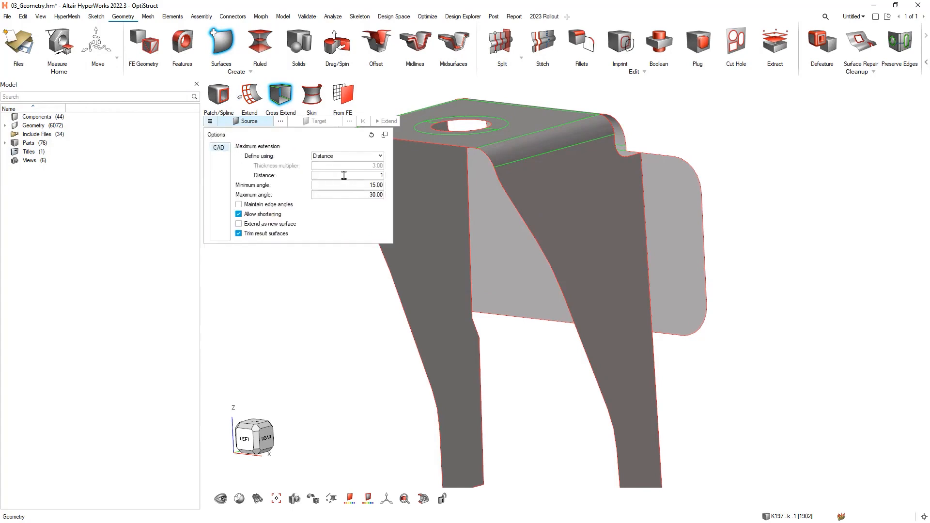
{"action": "left_click", "coordinate": [428, 233]}
{"action": "left_click", "coordinate": [498, 246]}
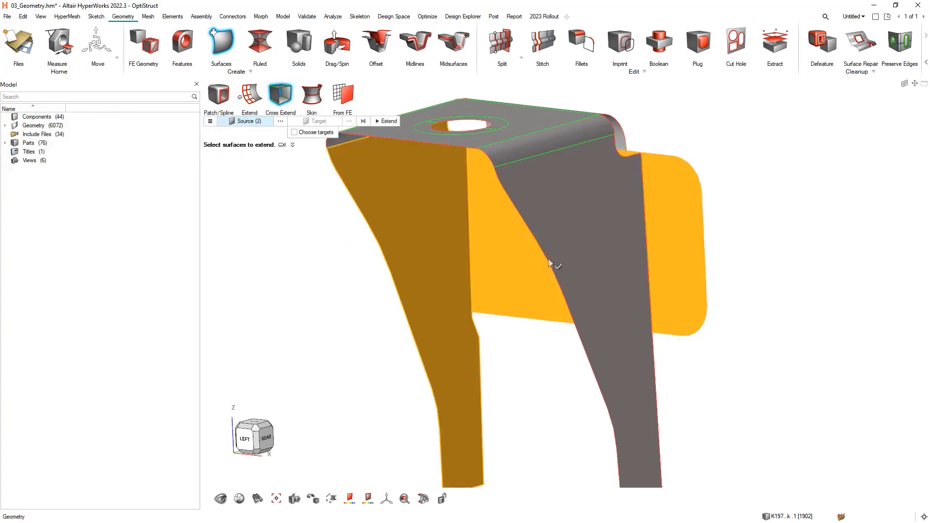
{"action": "left_click", "coordinate": [553, 263]}
{"action": "middle_click", "coordinate": [635, 248]}
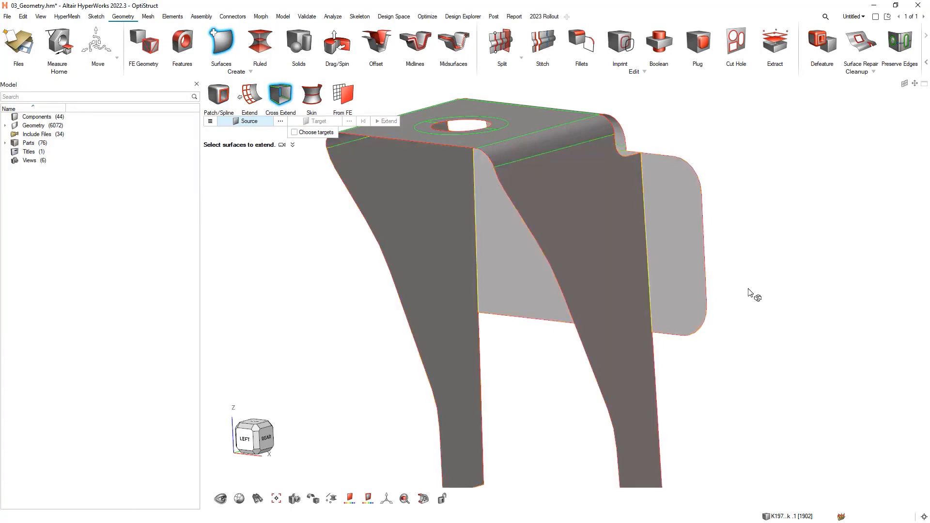
{"action": "left_click_drag", "start_coordinate": [730, 322], "coordinate": [751, 321], "text": "ctrl"}
{"action": "middle_click_drag", "start_coordinate": [751, 322], "coordinate": [737, 296]}
{"action": "scroll", "coordinate": [586, 302], "scroll_direction": "down", "scroll_amount": 3}
{"action": "right_click_drag", "start_coordinate": [539, 301], "coordinate": [519, 320]}
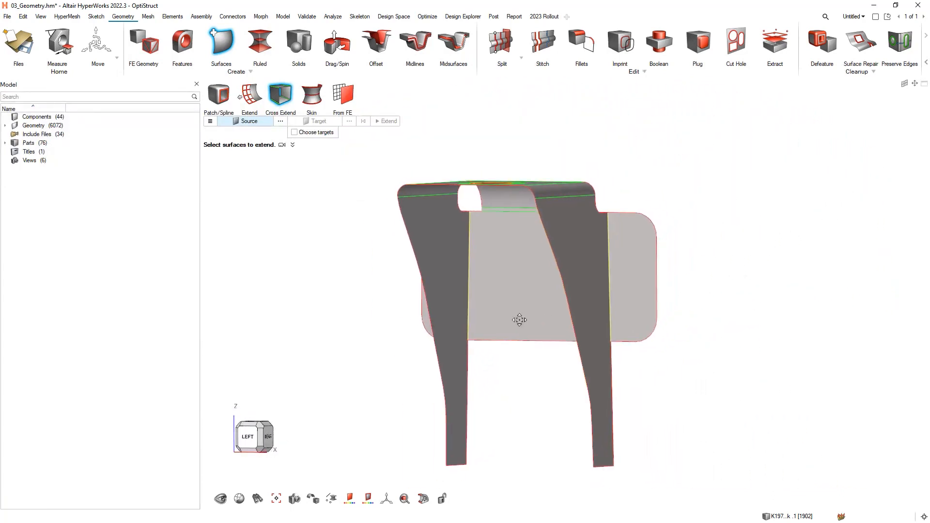
{"action": "key", "text": "Escape"}
- Suppress the redundant shared edge along the bend above the back plate with Stitch
{"action": "middle_click_drag", "start_coordinate": [506, 306], "coordinate": [571, 290]}
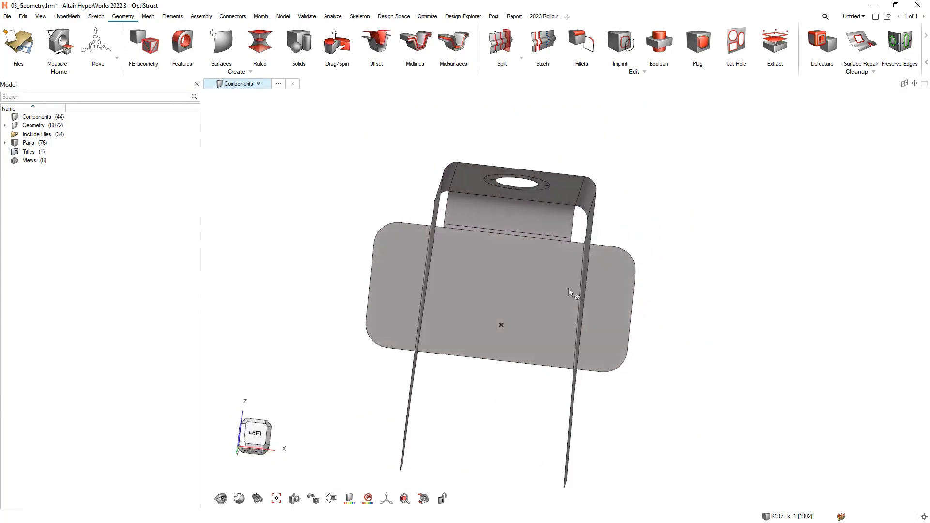
{"action": "scroll", "coordinate": [500, 230], "scroll_direction": "up", "scroll_amount": 3}
{"action": "left_click", "coordinate": [543, 44]}
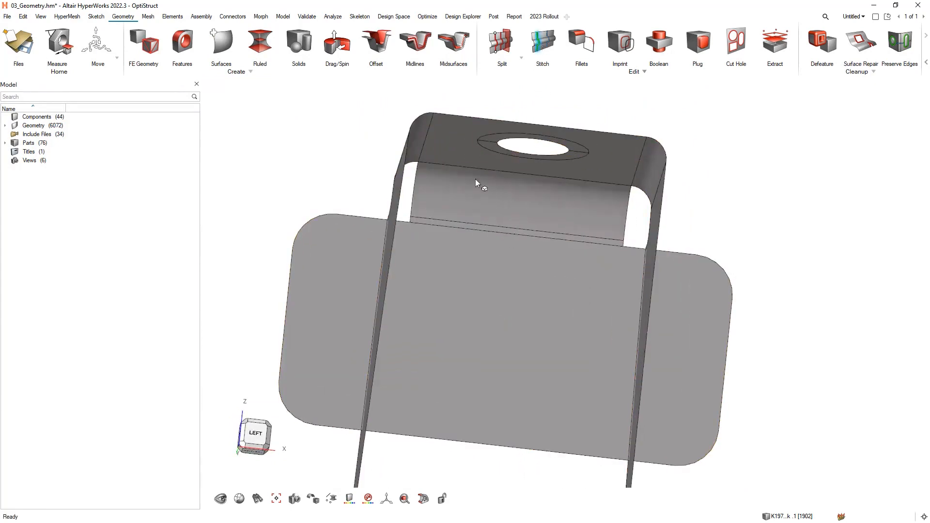
{"action": "left_click", "coordinate": [452, 222]}
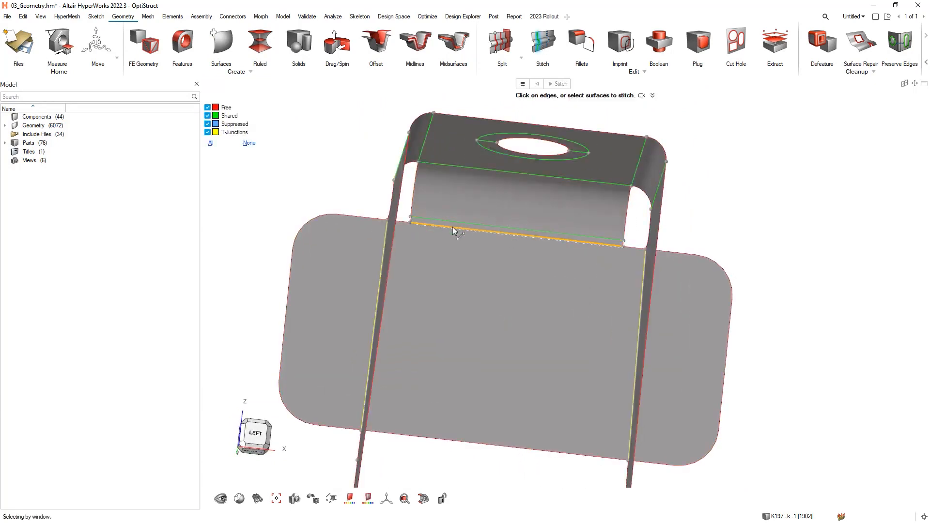
{"action": "middle_click_drag", "start_coordinate": [706, 225], "coordinate": [822, 206]}
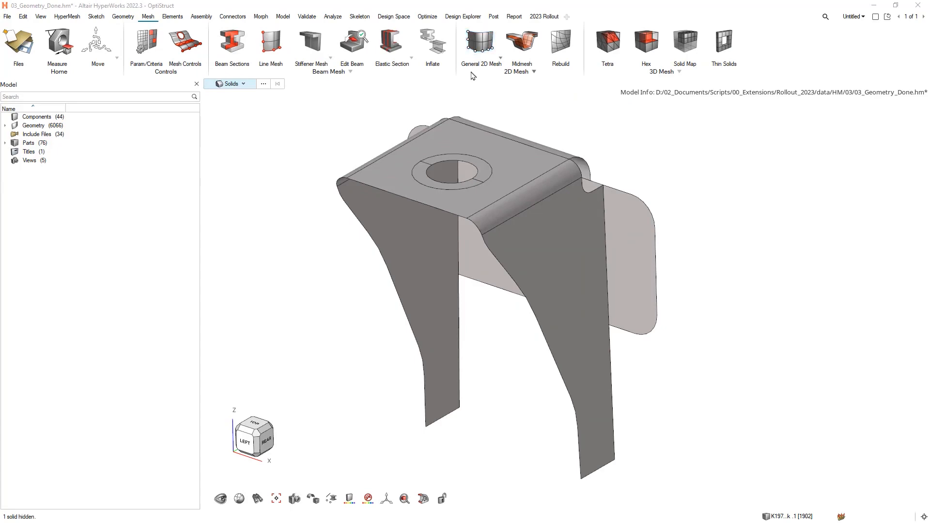
- Create a General 2D Mesh on all of the bracket's surfaces with element size 5.00 and element type Quads
{"action": "left_click", "coordinate": [501, 58]}
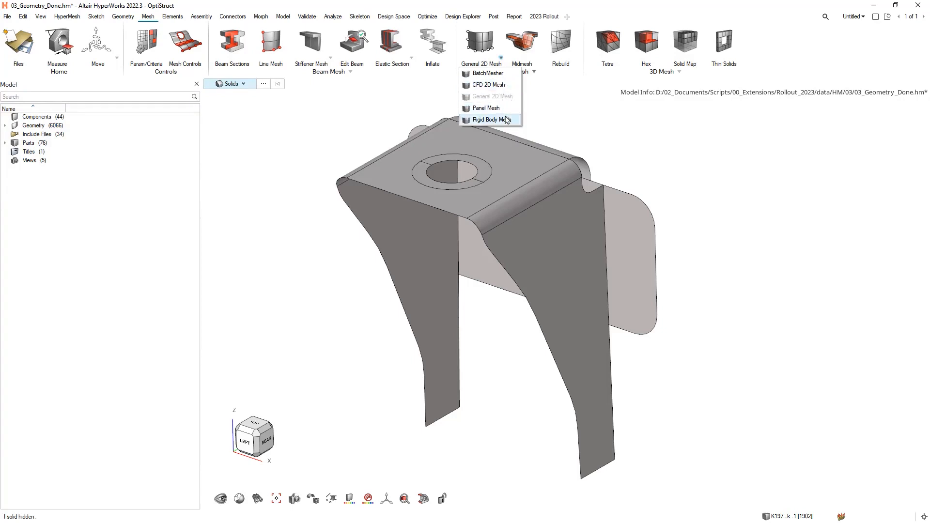
{"action": "left_click", "coordinate": [577, 111]}
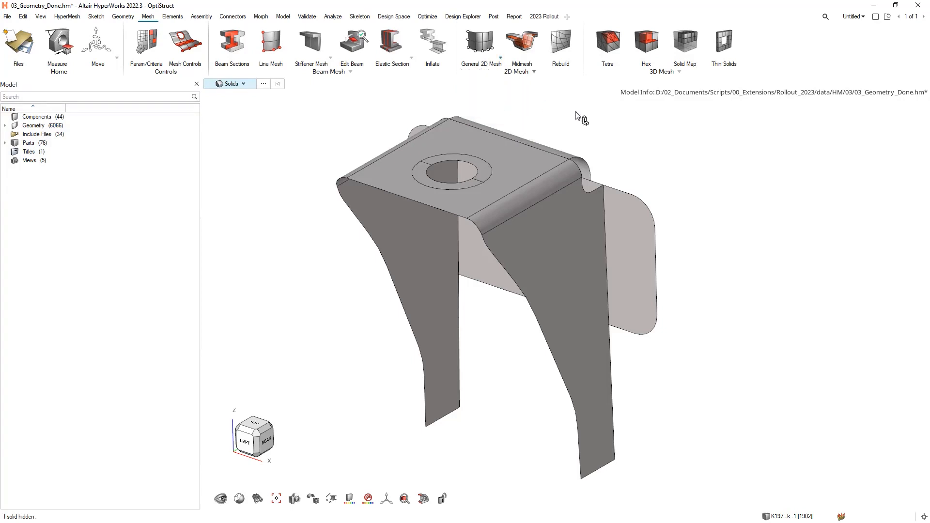
{"action": "left_click", "coordinate": [481, 53]}
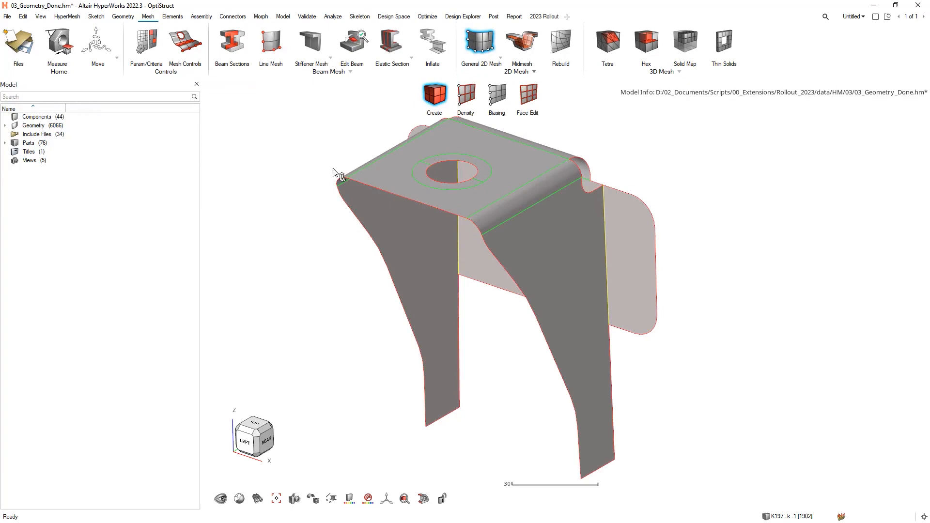
{"action": "right_click_drag", "start_coordinate": [411, 184], "coordinate": [471, 193]}
{"action": "scroll", "coordinate": [438, 193], "scroll_direction": "down", "scroll_amount": 2}
{"action": "left_click_drag", "start_coordinate": [290, 123], "coordinate": [784, 453]}
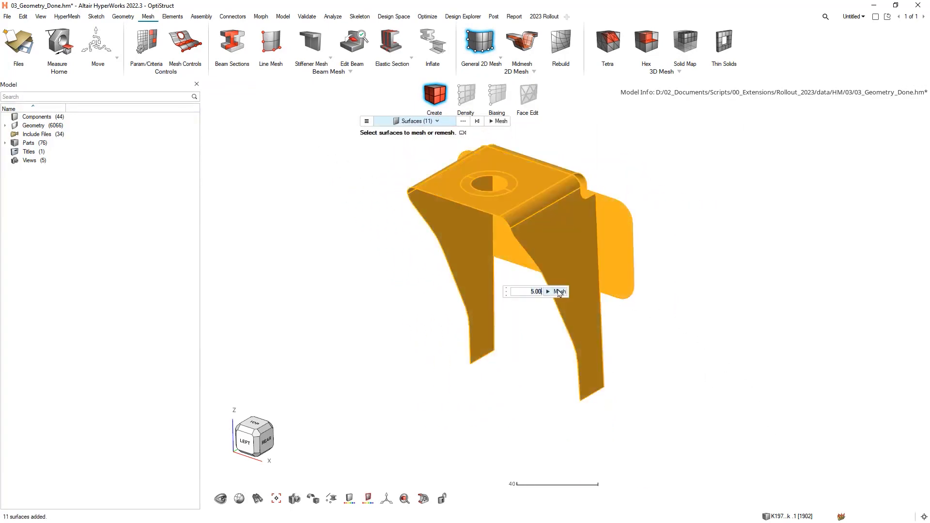
{"action": "left_click", "coordinate": [366, 122]}
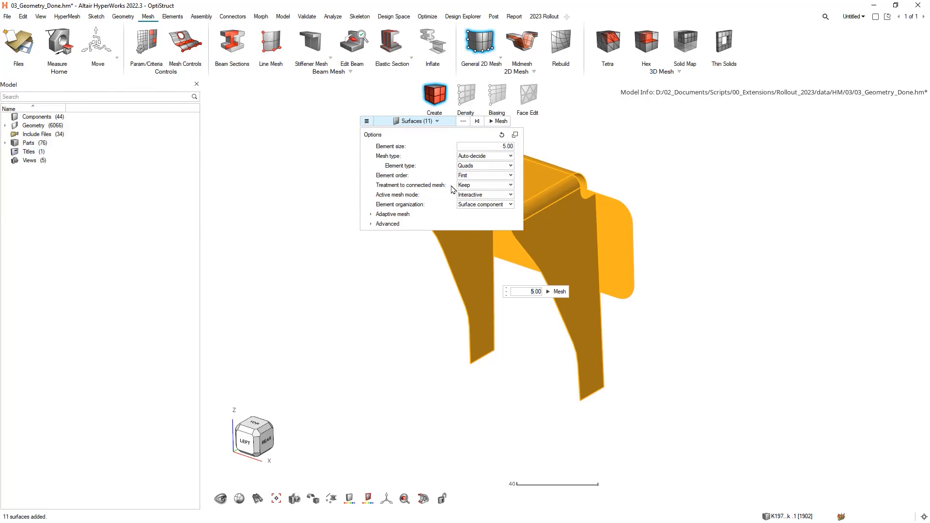
{"action": "left_click", "coordinate": [495, 121]}
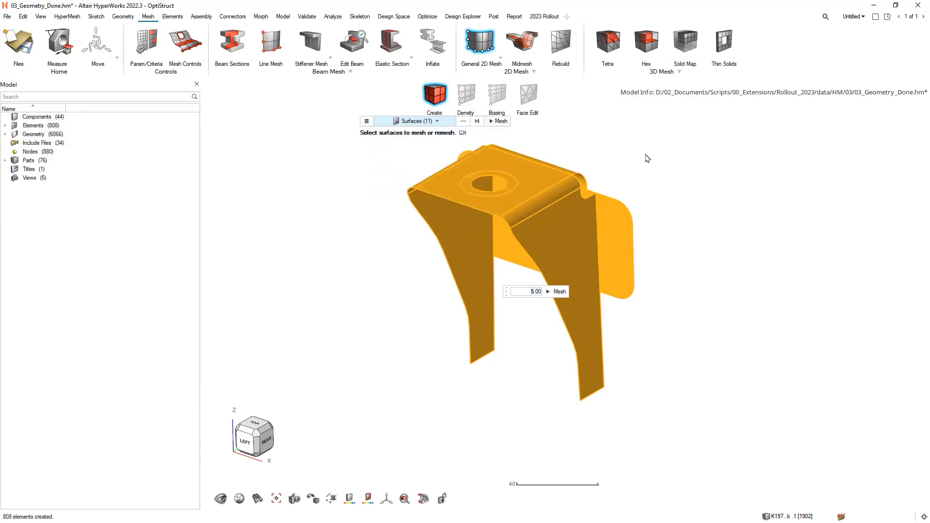
- Set the element density to 12 on both edges where the legs meet the back plate
{"action": "middle_click_drag", "start_coordinate": [526, 316], "coordinate": [575, 312]}
{"action": "scroll", "coordinate": [478, 168], "scroll_direction": "up", "scroll_amount": 2}
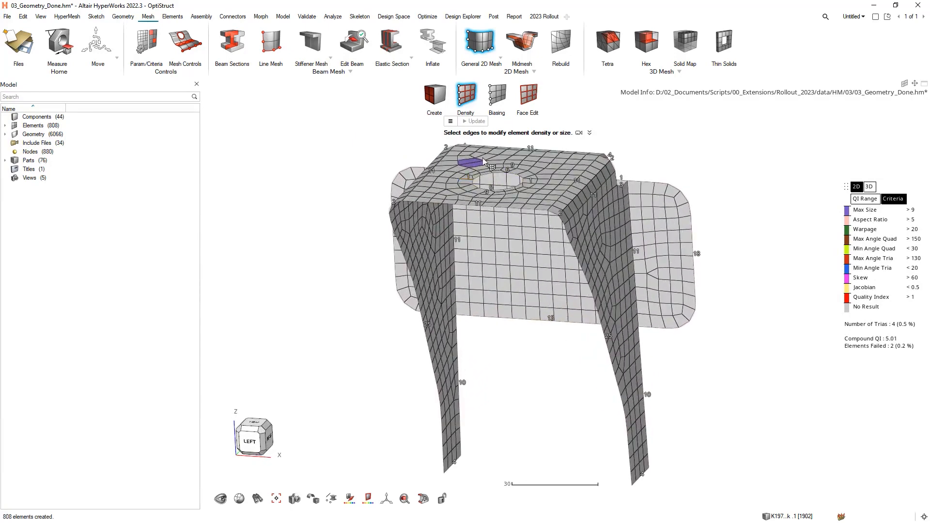
{"action": "middle_click_drag", "start_coordinate": [480, 156], "coordinate": [477, 167]}
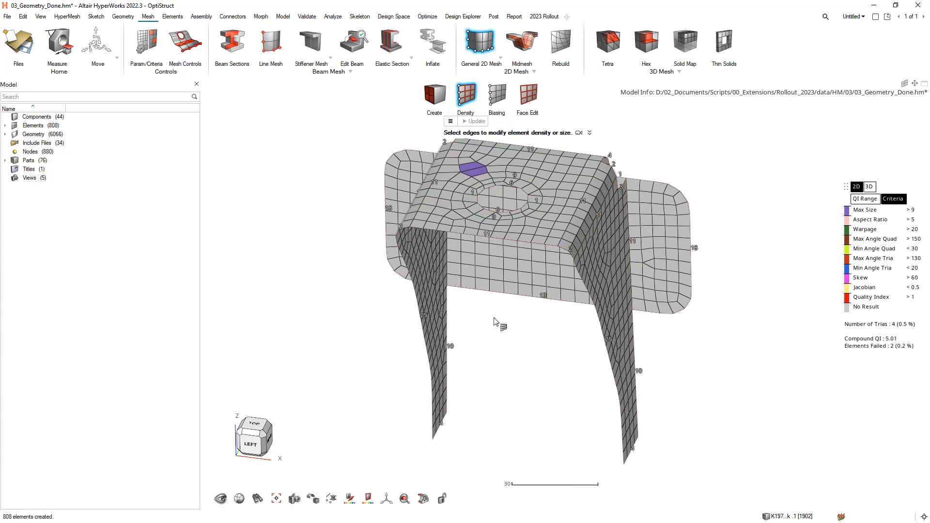
{"action": "middle_click_drag", "start_coordinate": [495, 318], "coordinate": [478, 293]}
{"action": "left_click", "coordinate": [450, 218]}
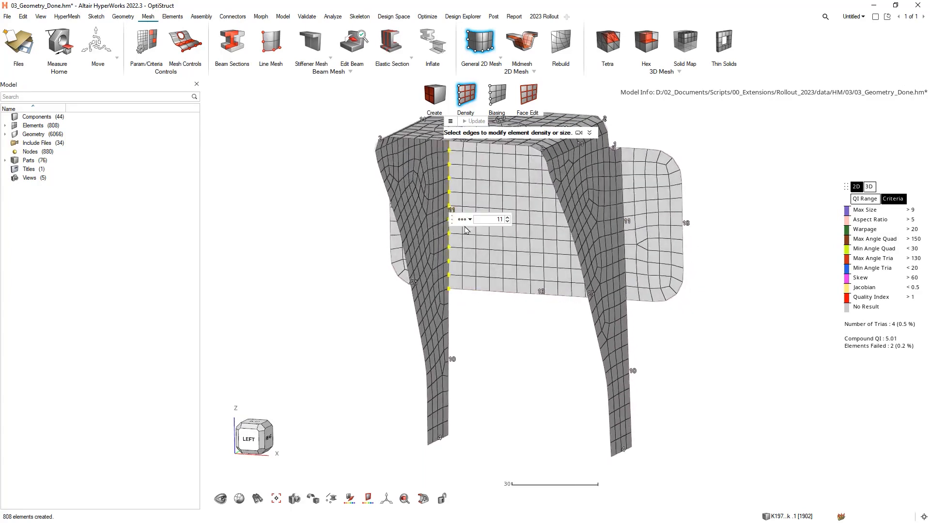
{"action": "left_click", "coordinate": [507, 217]}
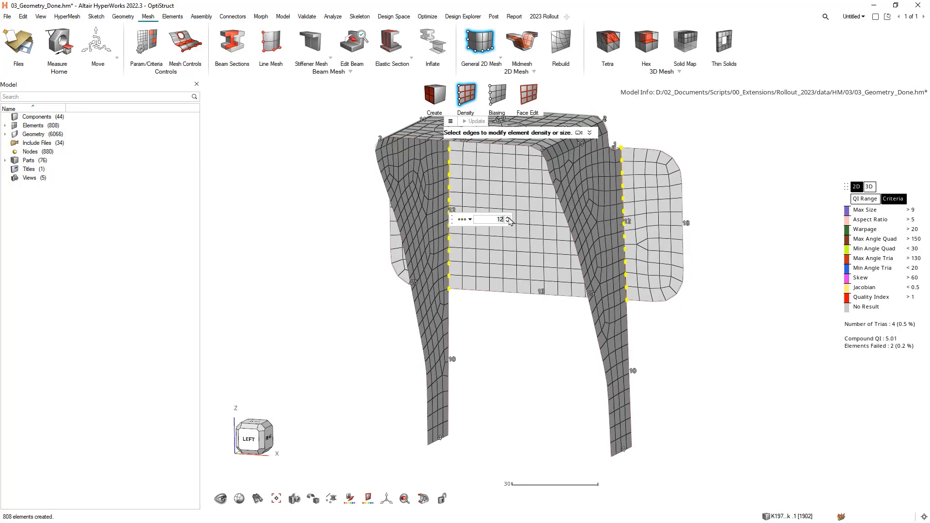
{"action": "left_click", "coordinate": [523, 326]}
- Check the Link opposite edges choices in the advanced density options and leave the setting at Off
{"action": "middle_click_drag", "start_coordinate": [522, 326], "coordinate": [554, 296]}
{"action": "right_click_drag", "start_coordinate": [553, 292], "coordinate": [556, 338]}
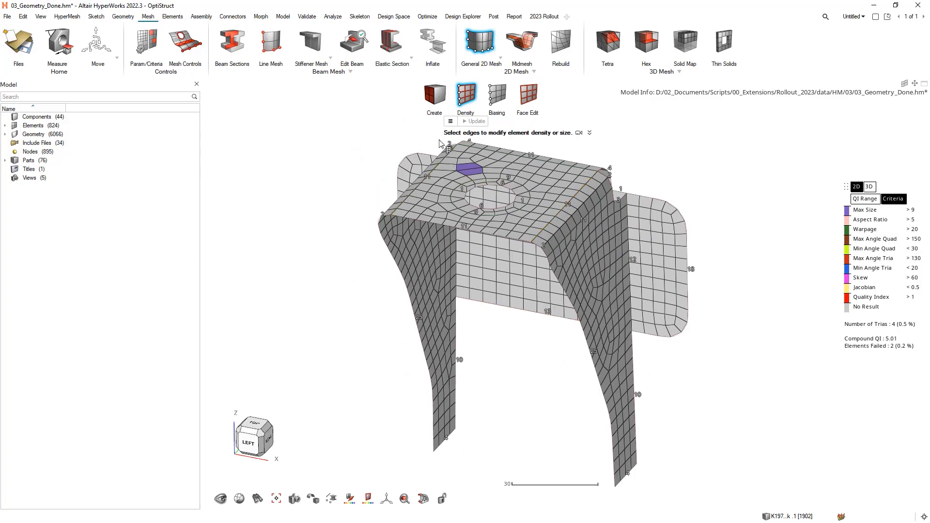
{"action": "left_click", "coordinate": [452, 122]}
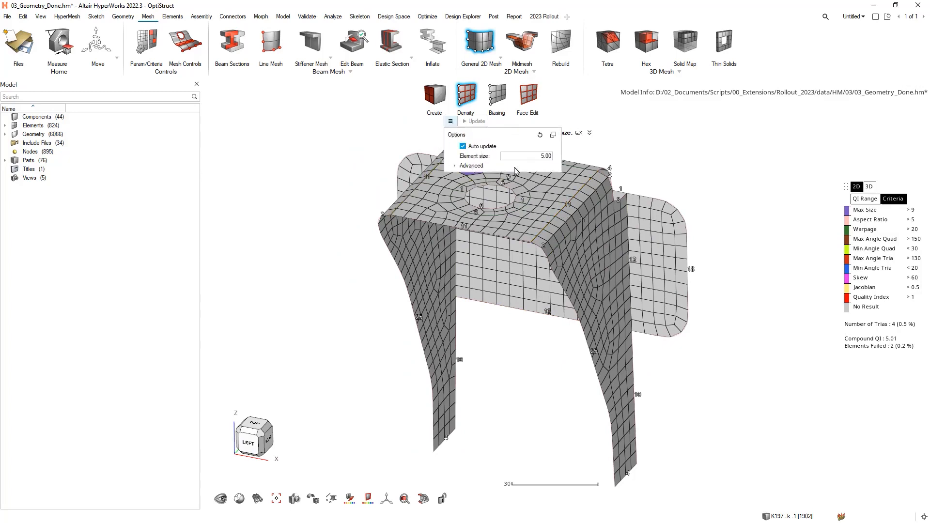
{"action": "left_click", "coordinate": [457, 165]}
{"action": "left_click", "coordinate": [542, 176]}
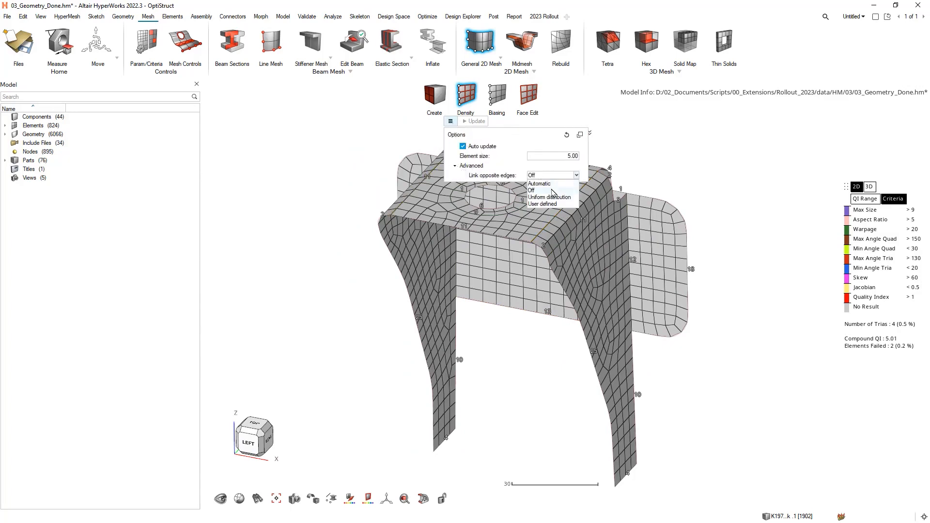
{"action": "left_click", "coordinate": [552, 196]}
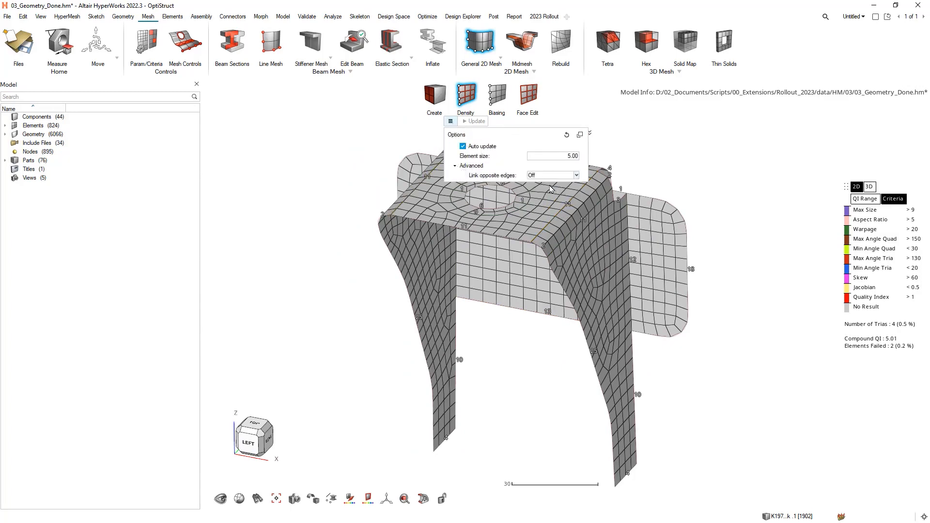
- Set the element density to 12 on the side bend edges and the rear edge of the top plate
{"action": "left_click", "coordinate": [583, 222]}
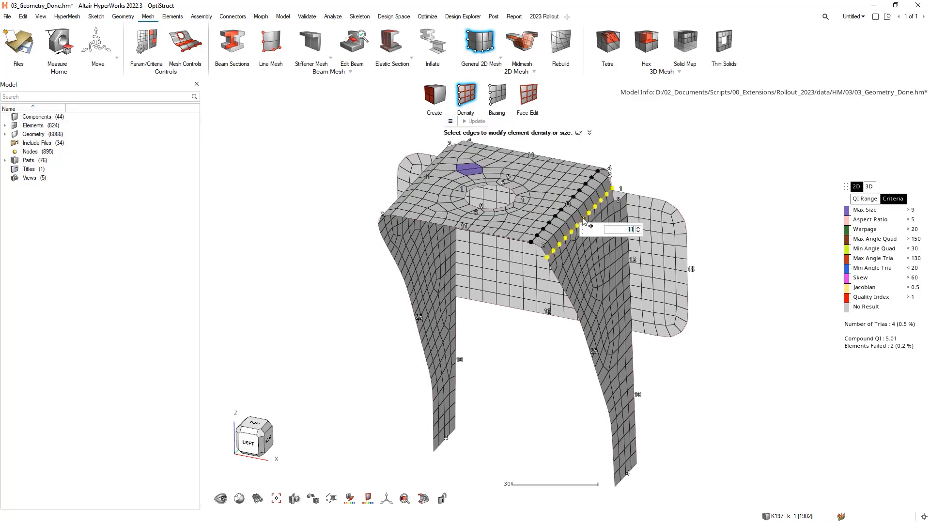
{"action": "left_click", "coordinate": [427, 181]}
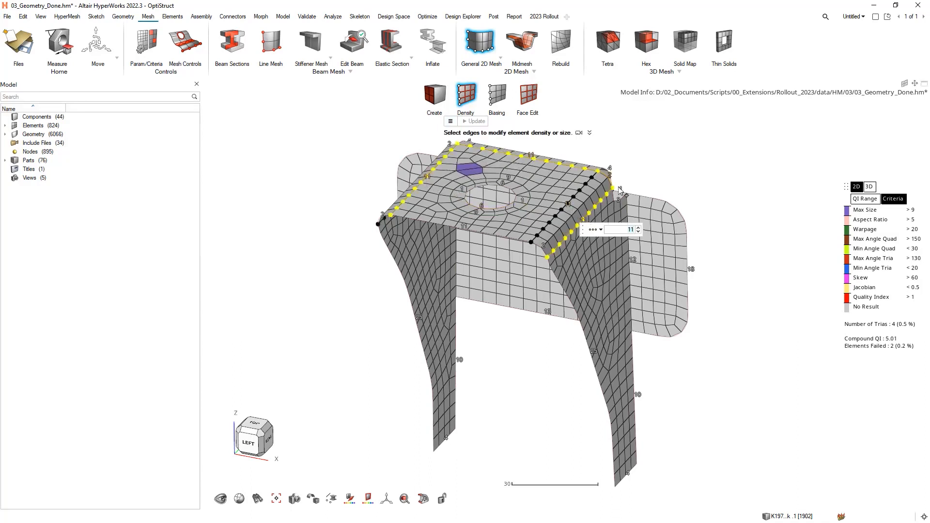
{"action": "left_click", "coordinate": [638, 226]}
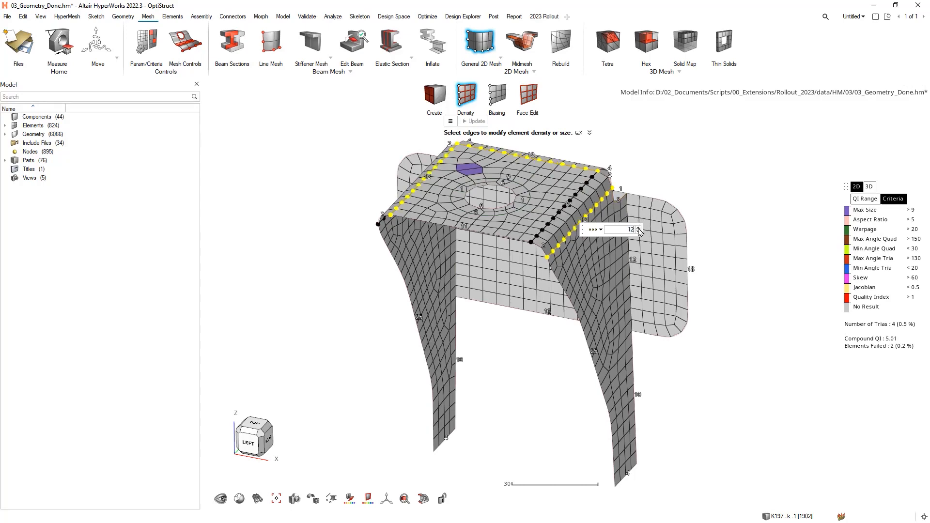
{"action": "left_click", "coordinate": [686, 163]}
- Set the element density to 9 on the inner and outer ring edges of the washer and finish the density editing
{"action": "middle_click_drag", "start_coordinate": [554, 210], "coordinate": [527, 248]}
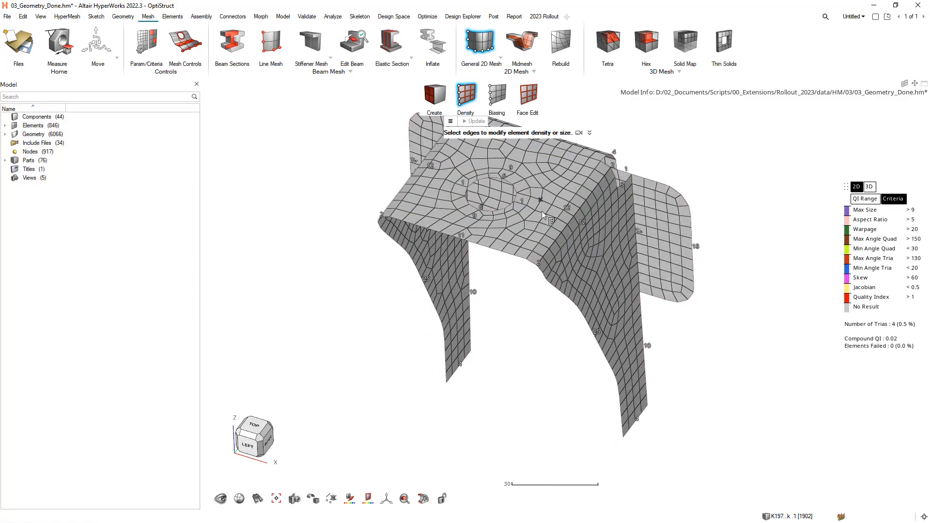
{"action": "right_click_drag", "start_coordinate": [527, 248], "coordinate": [542, 318]}
{"action": "scroll", "coordinate": [530, 264], "scroll_direction": "up", "scroll_amount": 5}
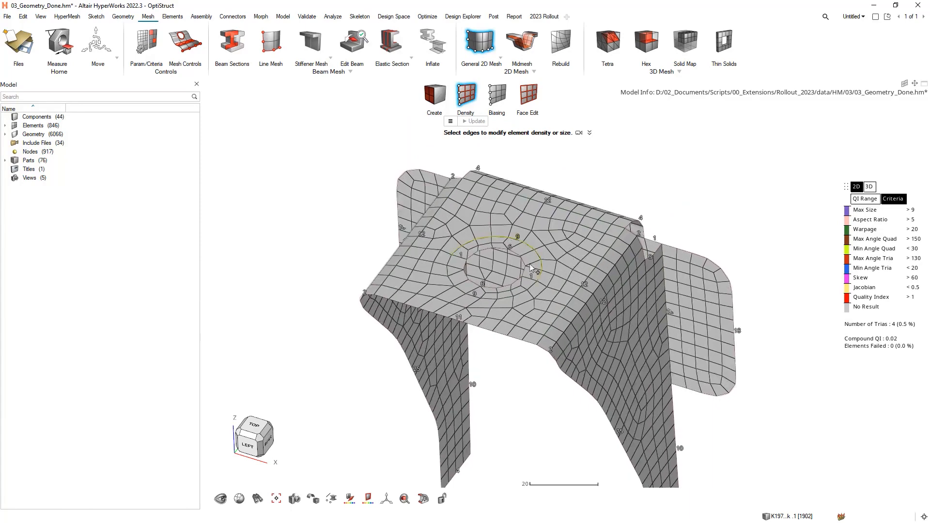
{"action": "left_click", "coordinate": [453, 310]}
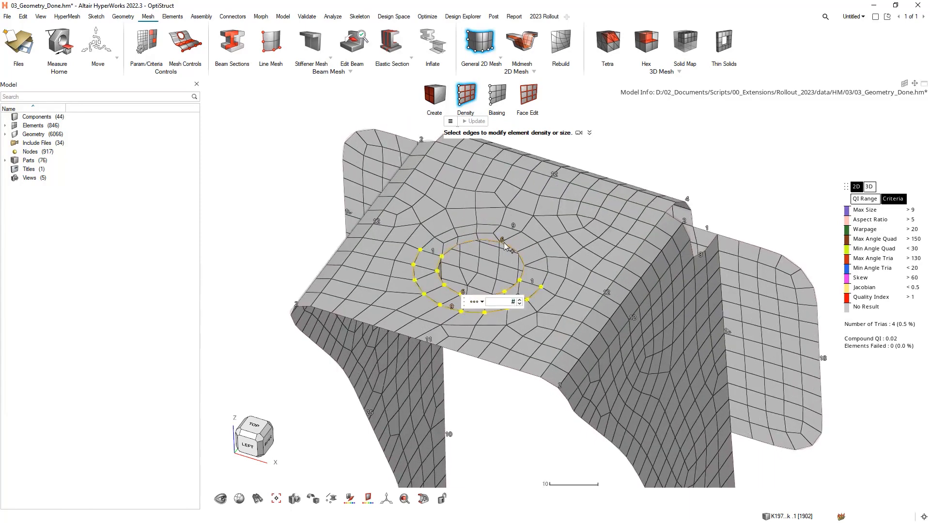
{"action": "left_click", "coordinate": [518, 231]}
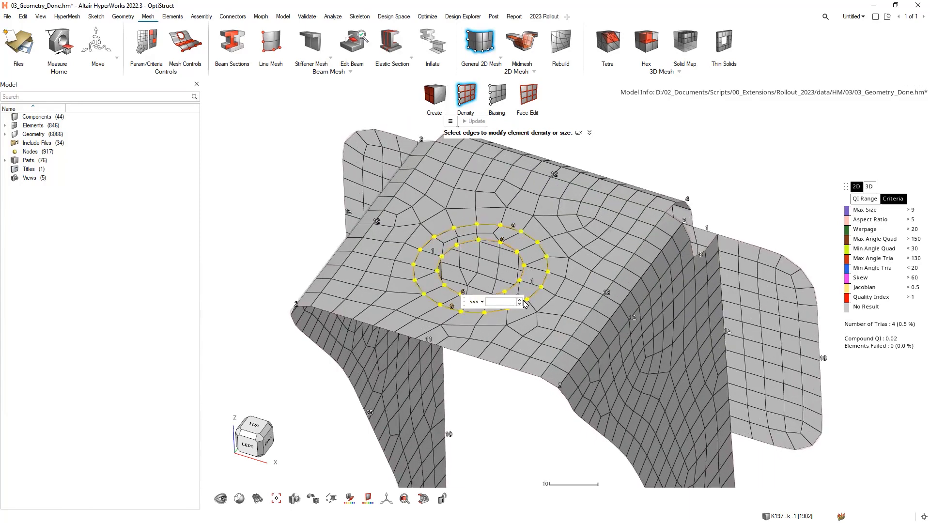
{"action": "key", "text": "Return"}
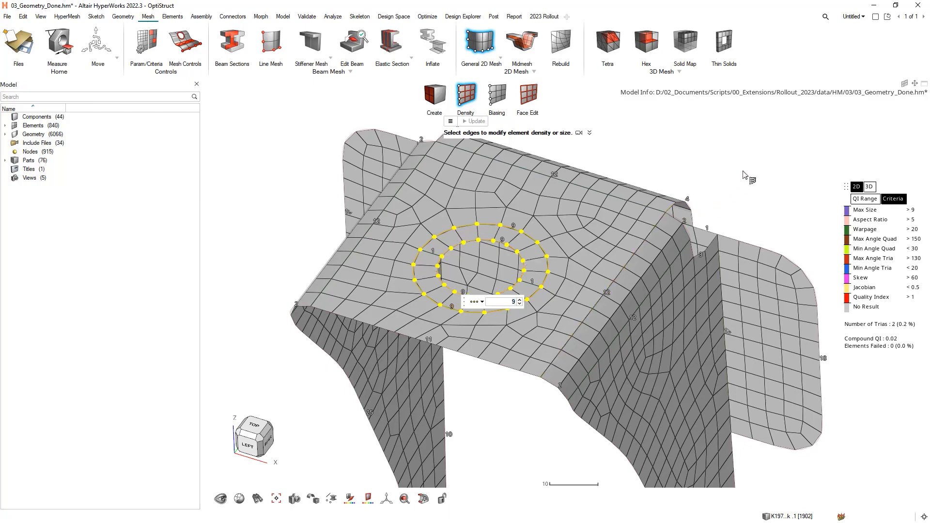
{"action": "left_click", "coordinate": [744, 171]}
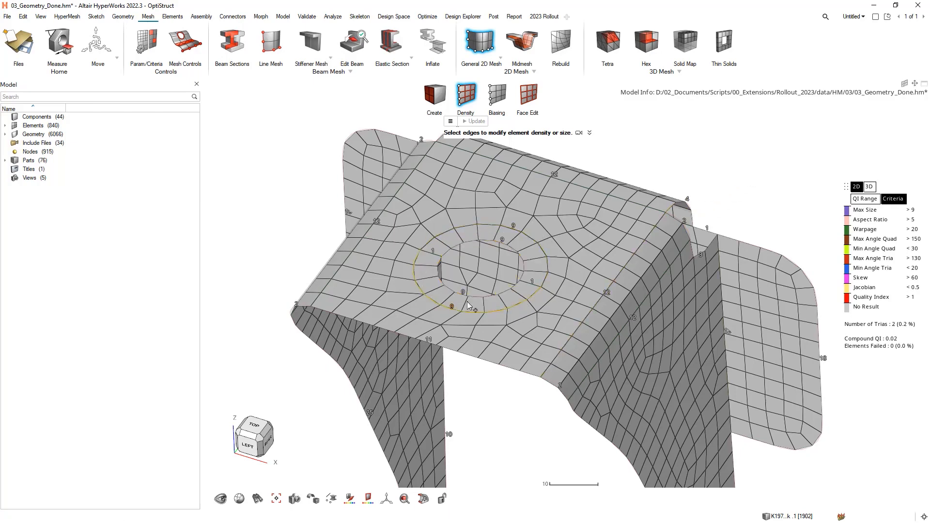
{"action": "scroll", "coordinate": [563, 289], "scroll_direction": "down", "scroll_amount": 3}
{"action": "middle_click_drag", "start_coordinate": [555, 285], "coordinate": [583, 355]}
{"action": "scroll", "coordinate": [559, 278], "scroll_direction": "down", "scroll_amount": 3}
{"action": "key", "text": "Escape"}
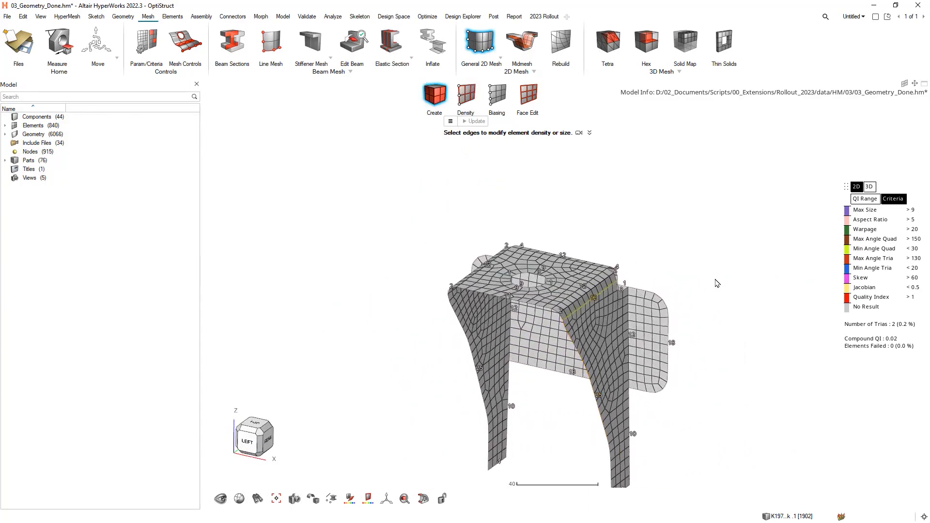
- Split the right-hand leg's surface across its full width at the kink where the narrow lower section begins
{"action": "right_click_drag", "start_coordinate": [681, 246], "coordinate": [650, 220]}
{"action": "scroll", "coordinate": [482, 259], "scroll_direction": "up", "scroll_amount": 5}
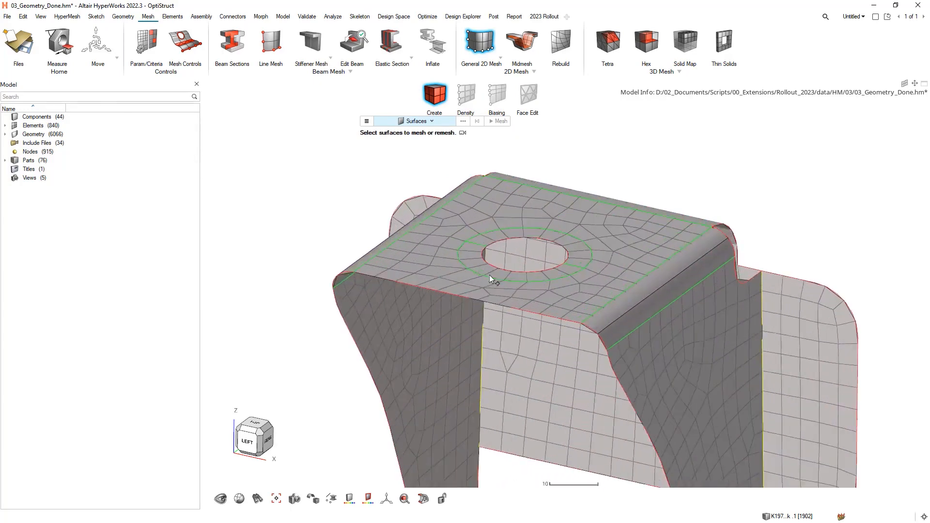
{"action": "mouse_move", "coordinate": [489, 275]}
{"action": "middle_mouse_down"}
{"action": "mouse_move", "coordinate": [514, 261]}
{"action": "mouse_move", "coordinate": [484, 272]}
{"action": "mouse_move", "coordinate": [493, 293]}
{"action": "middle_mouse_up"}
{"action": "scroll", "coordinate": [514, 260], "scroll_direction": "down", "scroll_amount": 3}
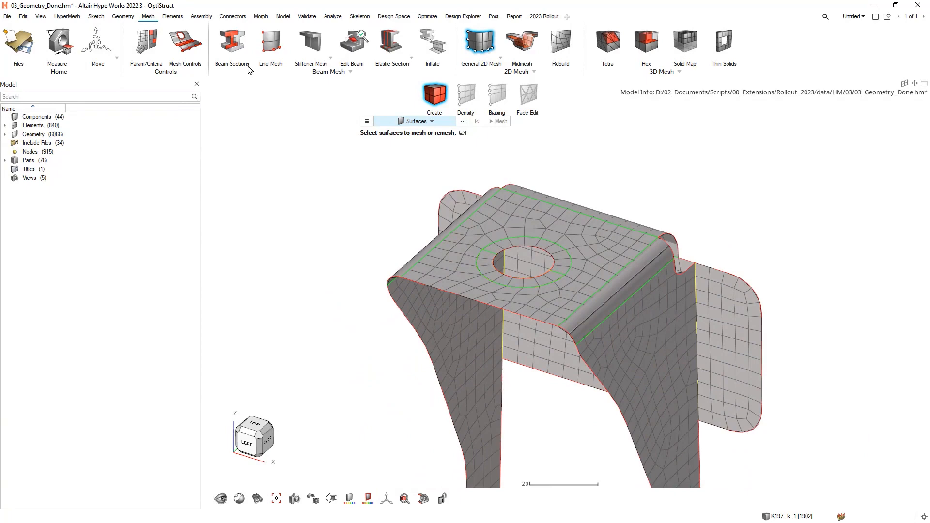
{"action": "left_click", "coordinate": [124, 16]}
{"action": "left_click", "coordinate": [621, 43]}
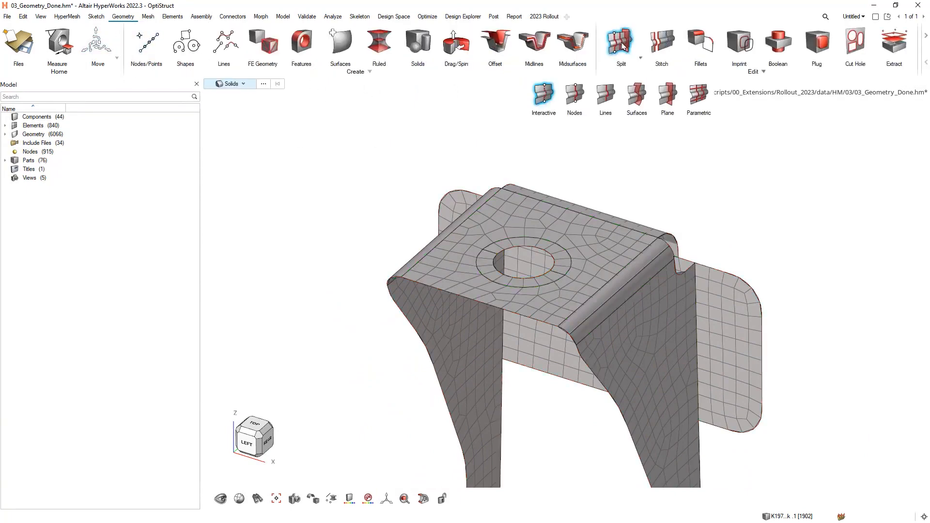
{"action": "right_click_drag", "start_coordinate": [648, 378], "coordinate": [574, 232]}
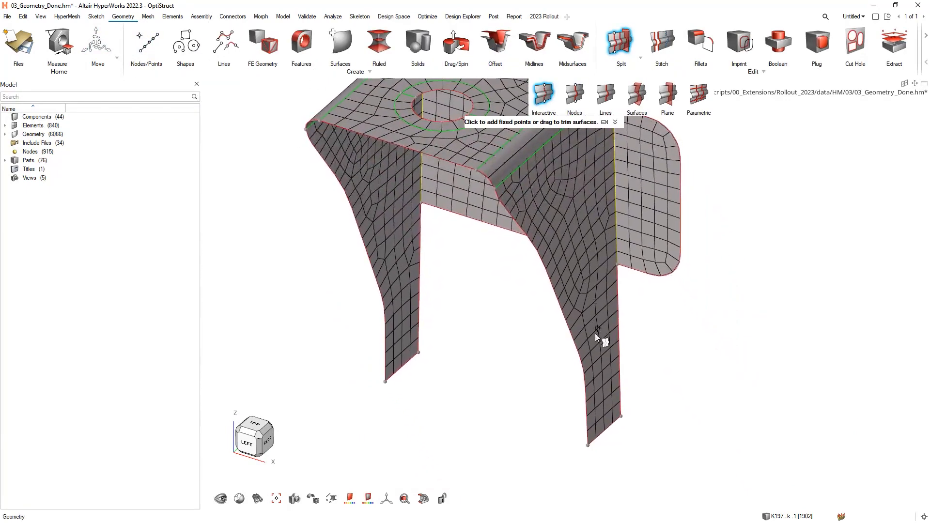
{"action": "scroll", "coordinate": [623, 361], "scroll_direction": "up", "scroll_amount": 2}
{"action": "middle_click_drag", "start_coordinate": [598, 356], "coordinate": [580, 342]}
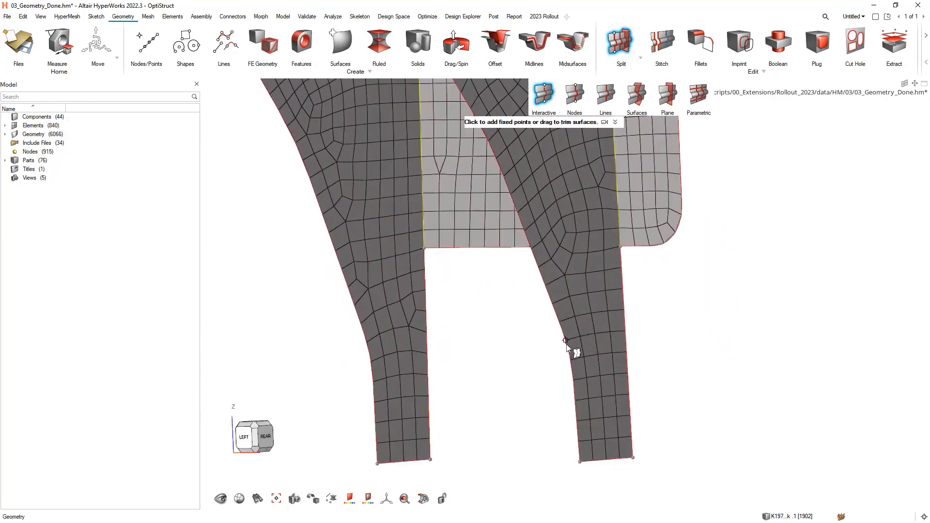
{"action": "left_click_drag", "start_coordinate": [566, 339], "coordinate": [623, 343]}
{"action": "scroll", "coordinate": [623, 354], "scroll_direction": "down", "scroll_amount": 3}
{"action": "middle_click_drag", "start_coordinate": [611, 349], "coordinate": [590, 363]}
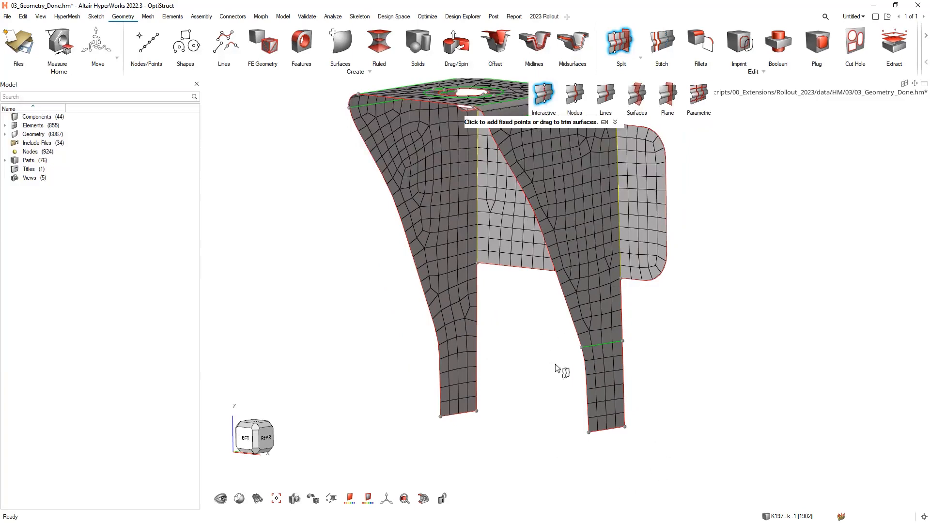
- Remesh the top plate's elements around the washer with General 2D Mesh at element size 5.00
{"action": "middle_click_drag", "start_coordinate": [537, 367], "coordinate": [664, 342]}
{"action": "left_click", "coordinate": [148, 16]}
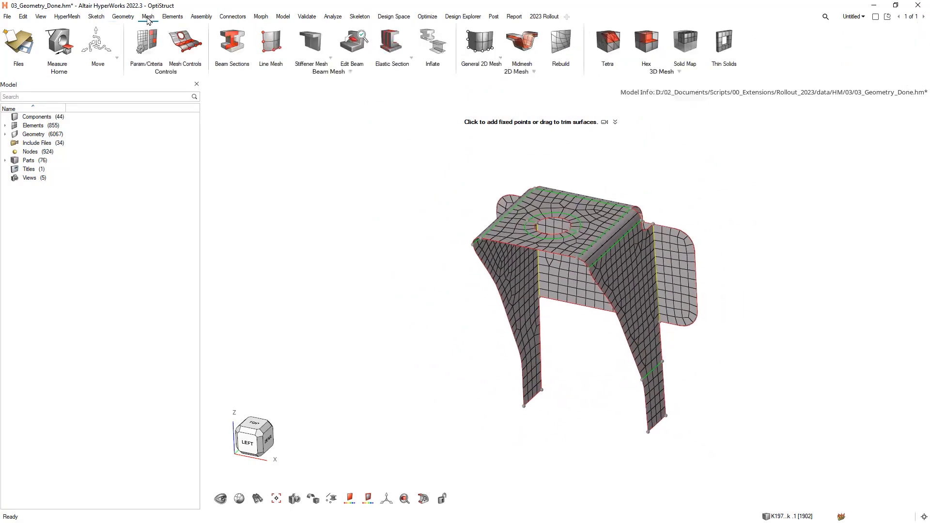
{"action": "left_click", "coordinate": [497, 58]}
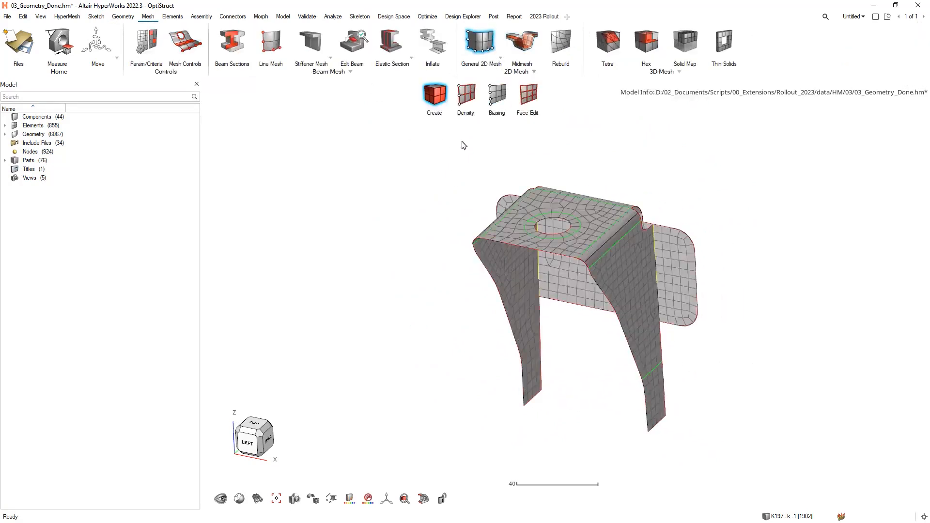
{"action": "left_click", "coordinate": [416, 122]}
{"action": "left_click", "coordinate": [395, 154]}
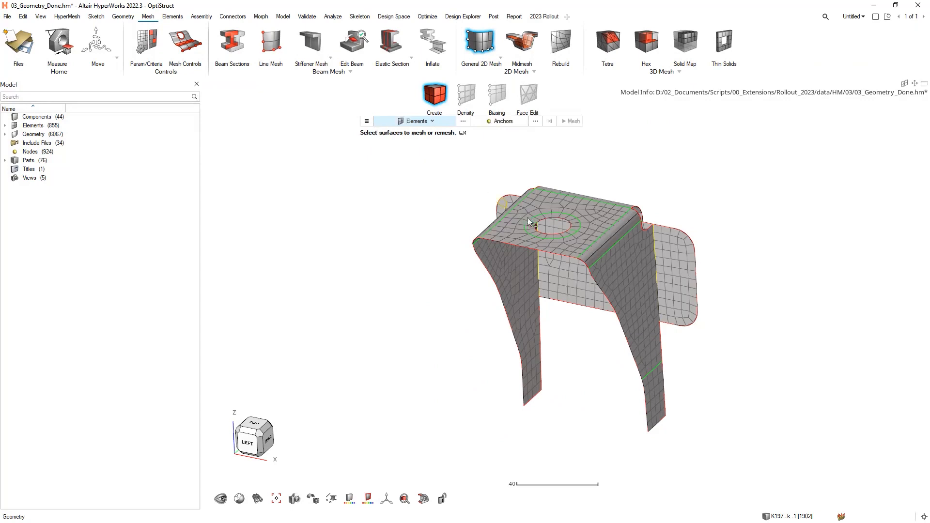
{"action": "left_click", "coordinate": [586, 202]}
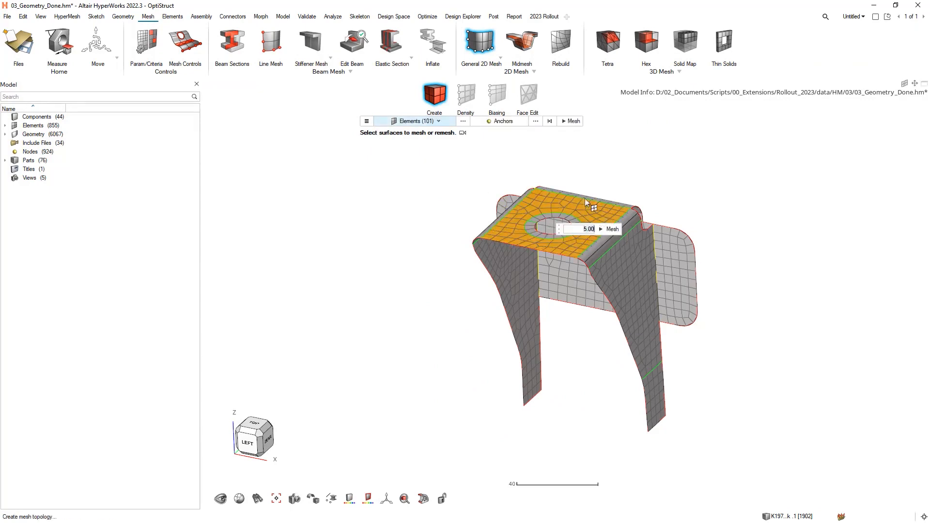
{"action": "left_click", "coordinate": [611, 229]}
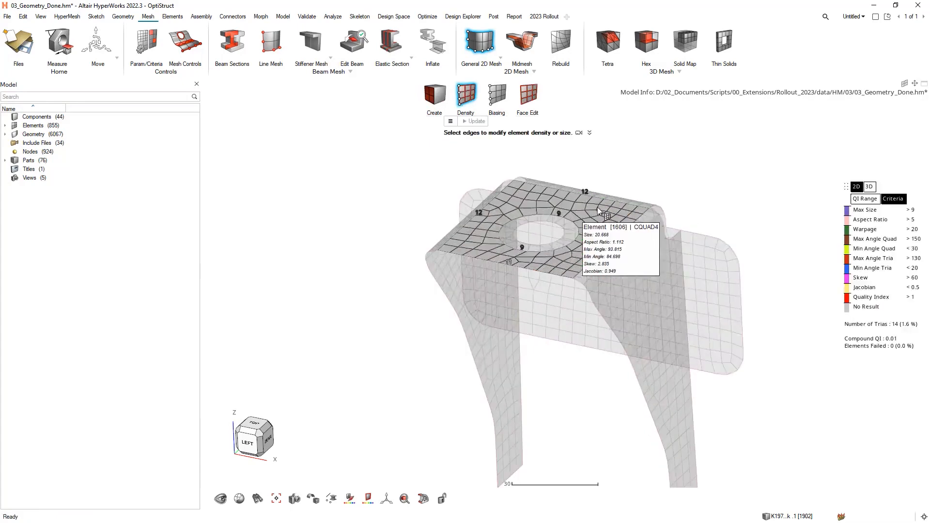
- Change the top plate face's element type to Mixed with Face Edit and finish the meshing session
{"action": "left_click", "coordinate": [527, 94]}
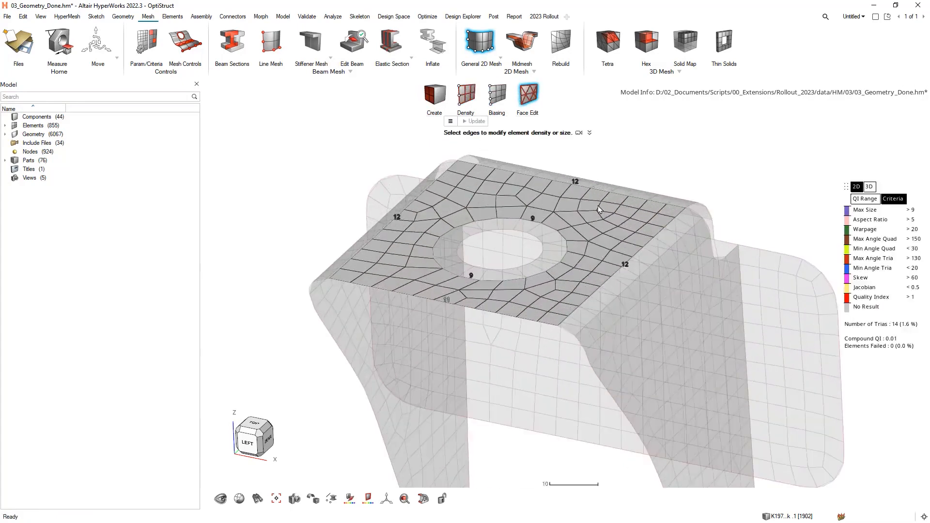
{"action": "left_click", "coordinate": [598, 234]}
{"action": "left_click", "coordinate": [660, 240]}
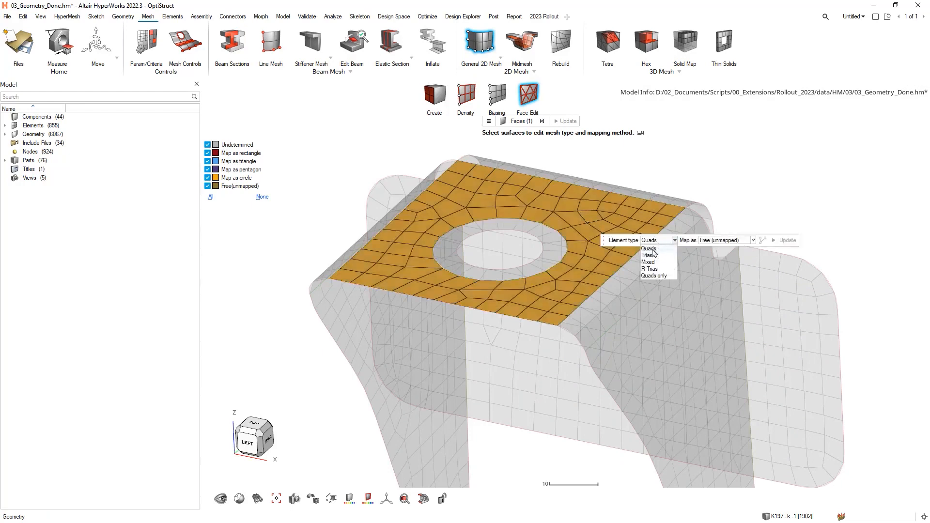
{"action": "left_click", "coordinate": [649, 262]}
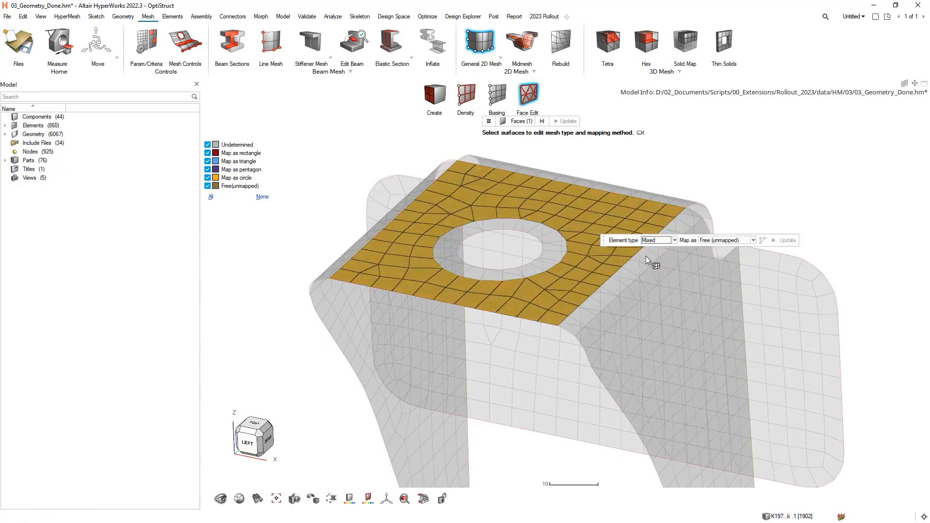
{"action": "key", "text": "Escape"}
{"action": "key", "text": "Escape"}
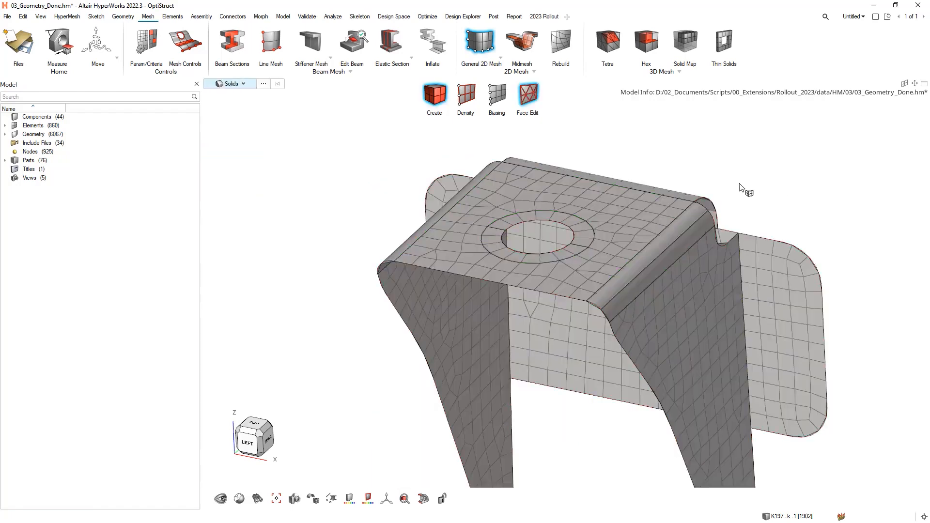
{"action": "key", "text": "Escape"}
- Hide the bracket's mesh so that only its surfaces are displayed
{"action": "scroll", "coordinate": [779, 198], "scroll_direction": "down", "scroll_amount": 2}
{"action": "right_click_drag", "start_coordinate": [711, 168], "coordinate": [671, 169]}
{"action": "key", "text": "d"}
{"action": "key", "text": "d"}
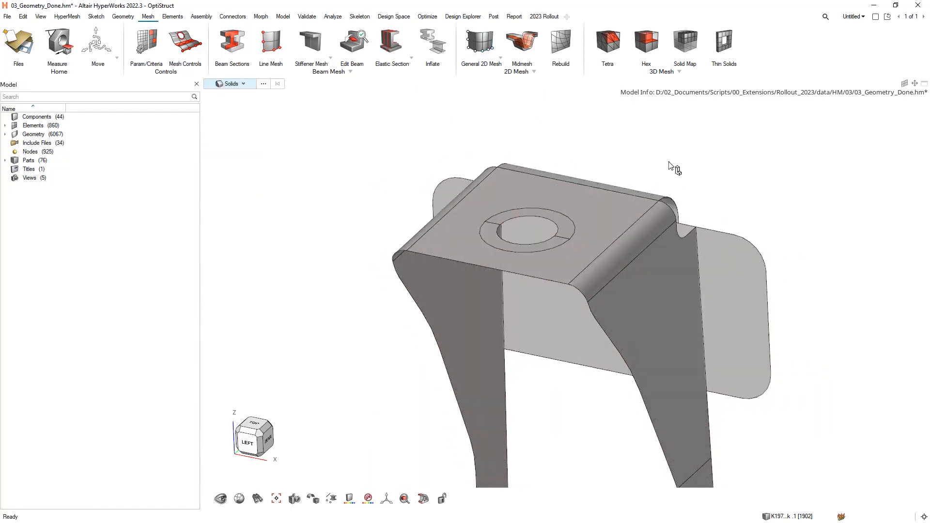
{"action": "right_click_drag", "start_coordinate": [772, 202], "coordinate": [706, 175]}
{"action": "scroll", "coordinate": [708, 176], "scroll_direction": "down", "scroll_amount": 1}
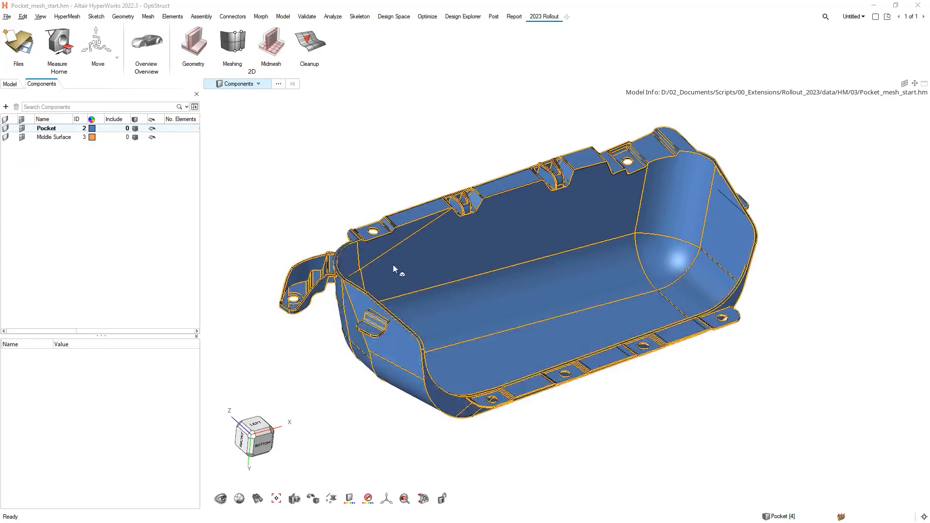
- Isolate the extracted middle surface by hiding the Pocket geometry and examine its edge connectivity along the rim tabs and walls
{"action": "left_click", "coordinate": [5, 129]}
{"action": "left_click", "coordinate": [132, 16]}
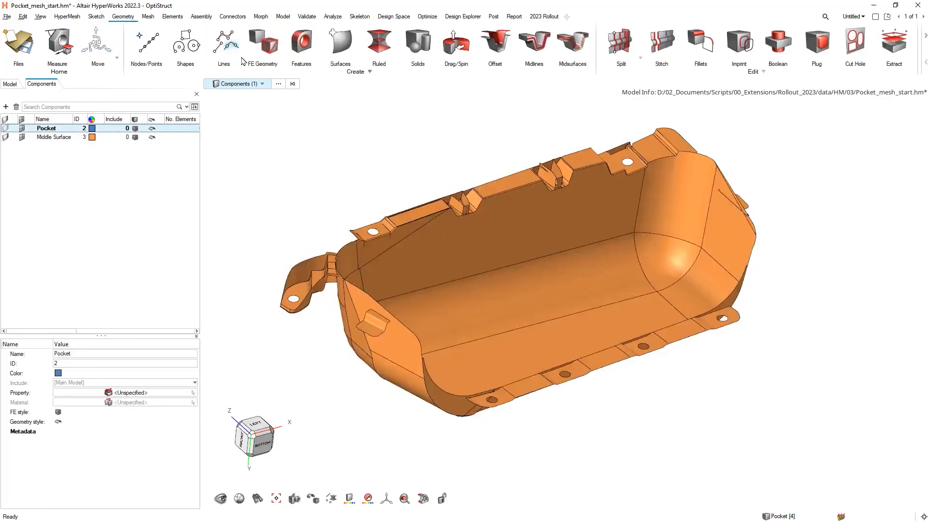
{"action": "left_click", "coordinate": [619, 46]}
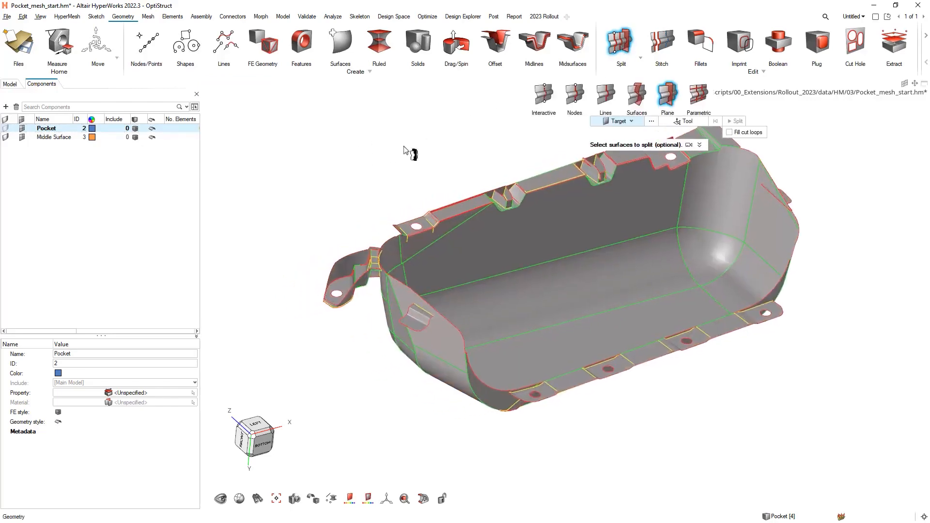
{"action": "scroll", "coordinate": [440, 242], "scroll_direction": "up", "scroll_amount": 3}
{"action": "scroll", "coordinate": [486, 254], "scroll_direction": "up", "scroll_amount": 3}
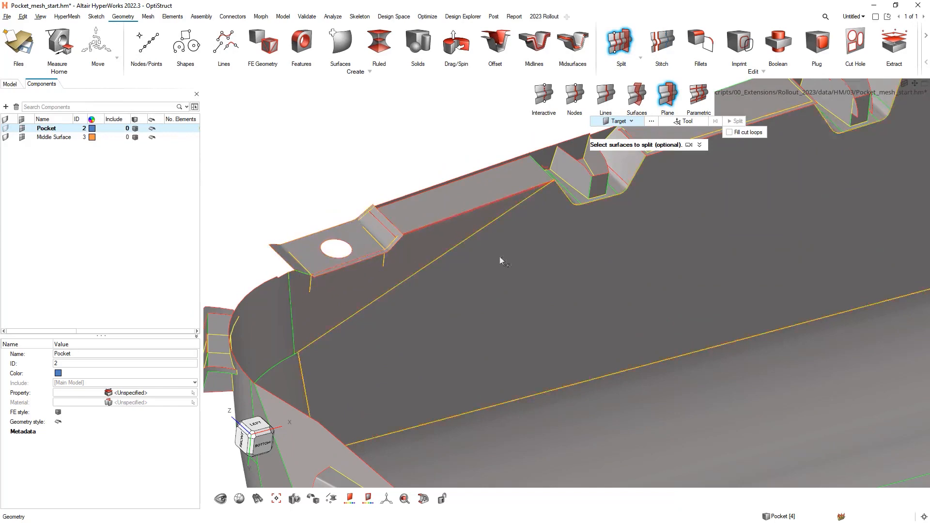
{"action": "right_click_drag", "start_coordinate": [498, 259], "coordinate": [247, 322], "text": "ctrl"}
{"action": "right_click_drag", "start_coordinate": [237, 310], "coordinate": [251, 286]}
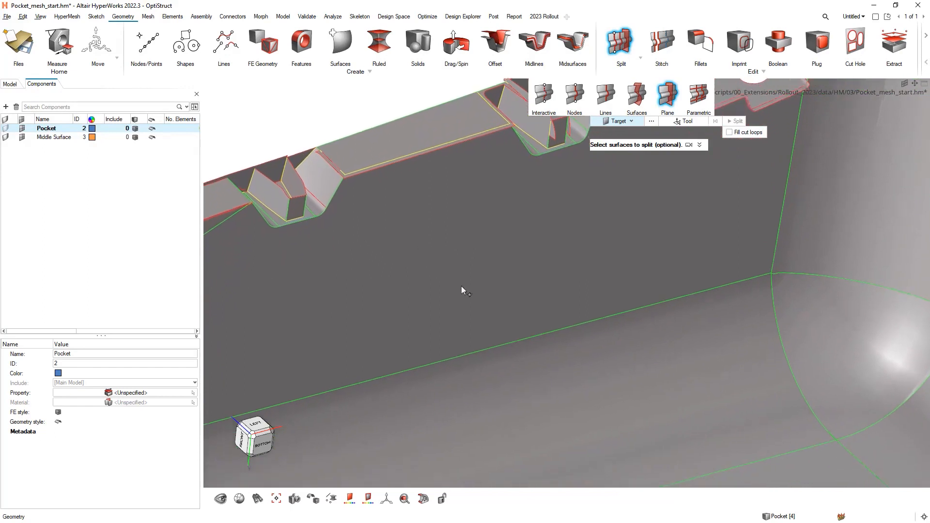
{"action": "scroll", "coordinate": [462, 291], "scroll_direction": "down", "scroll_amount": 2}
{"action": "right_click_drag", "start_coordinate": [639, 298], "coordinate": [468, 287]}
{"action": "scroll", "coordinate": [484, 286], "scroll_direction": "down", "scroll_amount": 1}
{"action": "right_click_drag", "start_coordinate": [537, 291], "coordinate": [653, 246]}
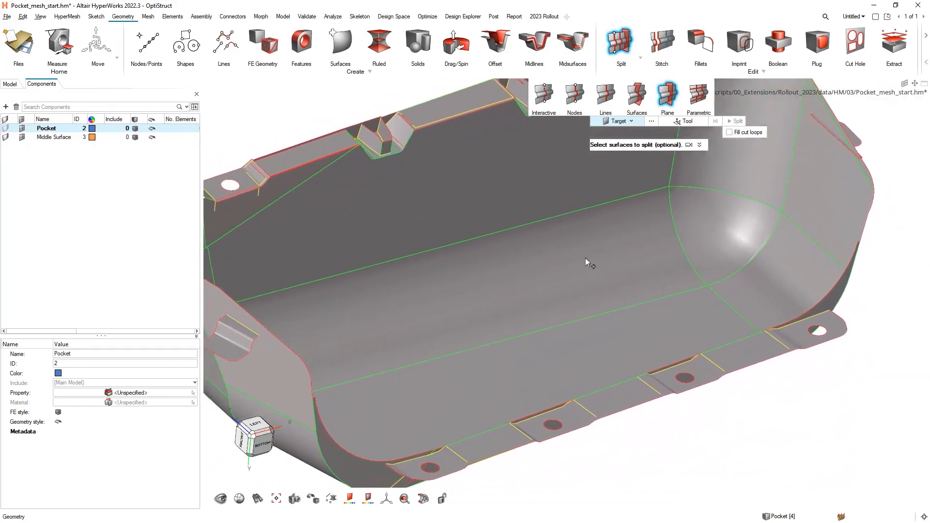
{"action": "scroll", "coordinate": [531, 274], "scroll_direction": "down", "scroll_amount": 3}
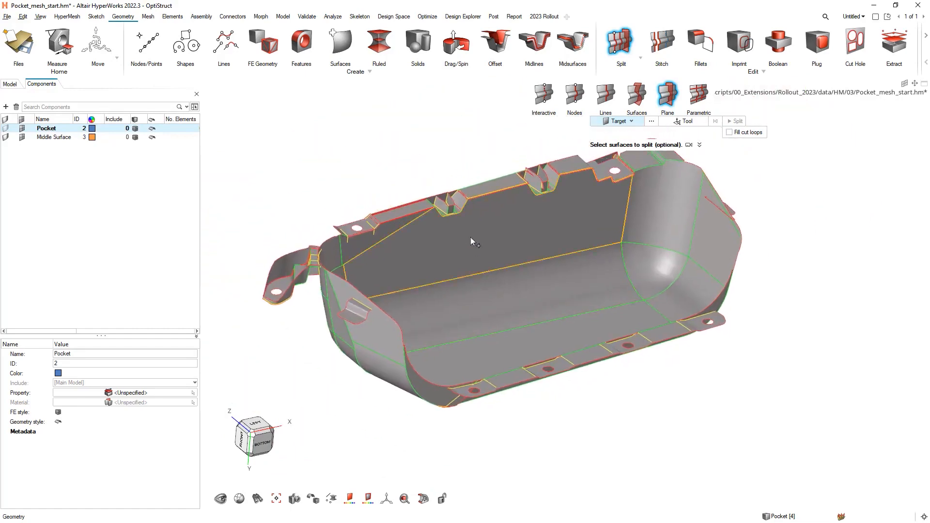
- Redisplay the Pocket geometry and delete the Middle Surface component
{"action": "key", "text": "Escape"}
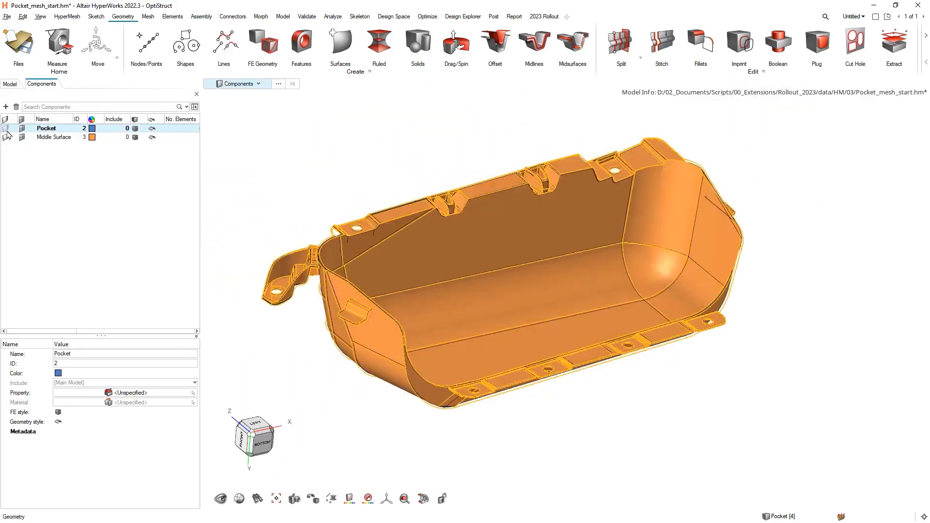
{"action": "left_click", "coordinate": [52, 138]}
{"action": "key", "text": "Delete"}
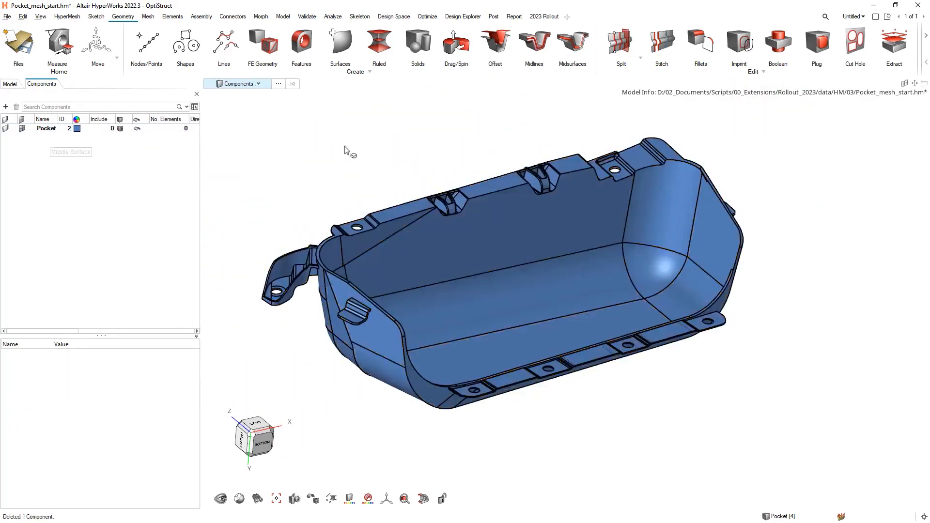
- Generate an automatic midmesh of the Pocket component with element size 5.00
{"action": "left_click", "coordinate": [148, 16]}
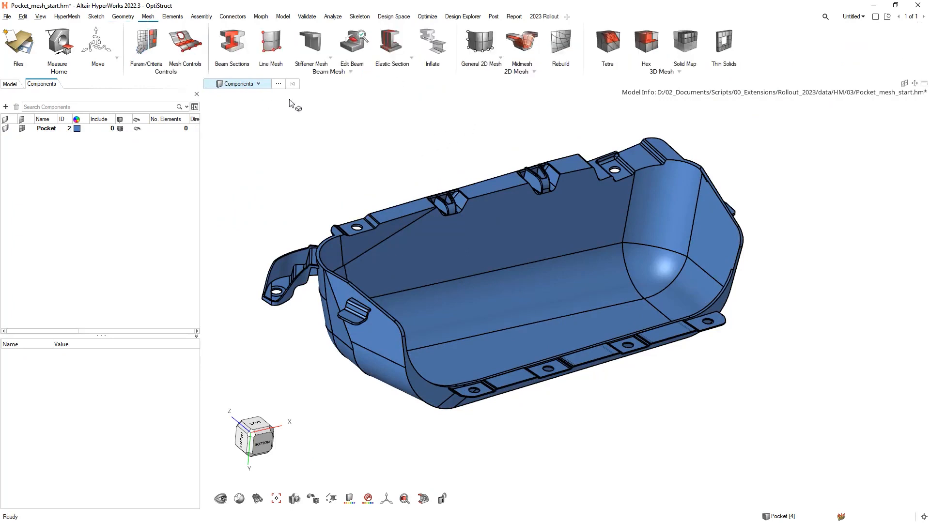
{"action": "left_click", "coordinate": [519, 49]}
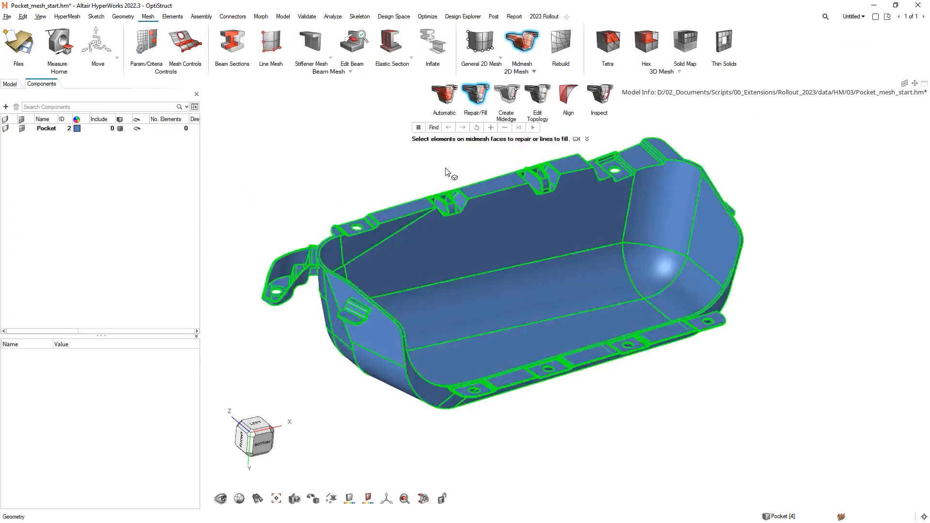
{"action": "left_click", "coordinate": [442, 116]}
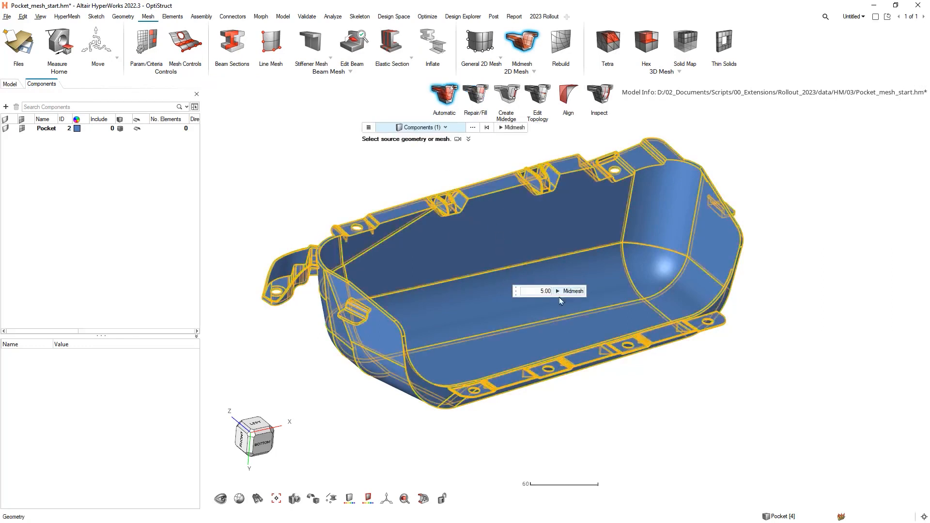
{"action": "left_click", "coordinate": [573, 291]}
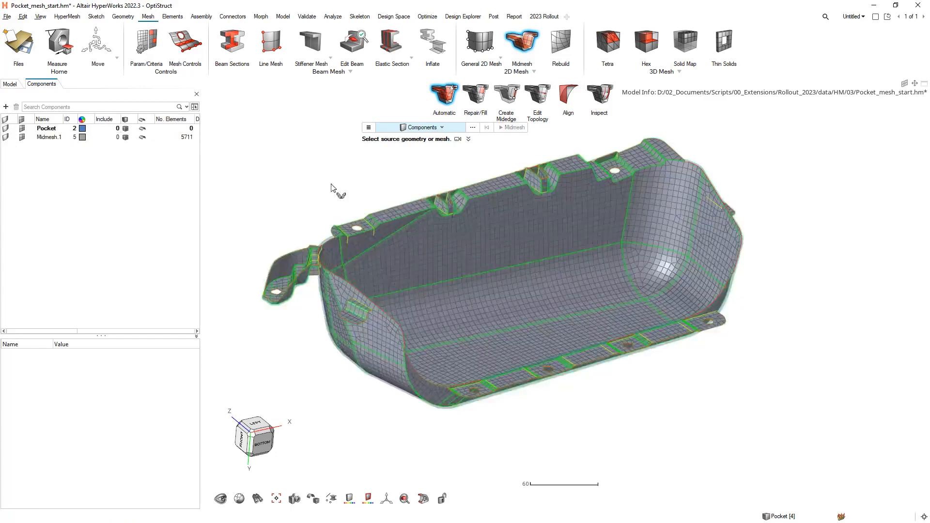
- Examine the generated midmesh along the upper rim clips, inner walls, rounded corners and lower flange tabs
{"action": "scroll", "coordinate": [476, 234], "scroll_direction": "up", "scroll_amount": 4}
{"action": "right_click_drag", "start_coordinate": [482, 237], "coordinate": [469, 215]}
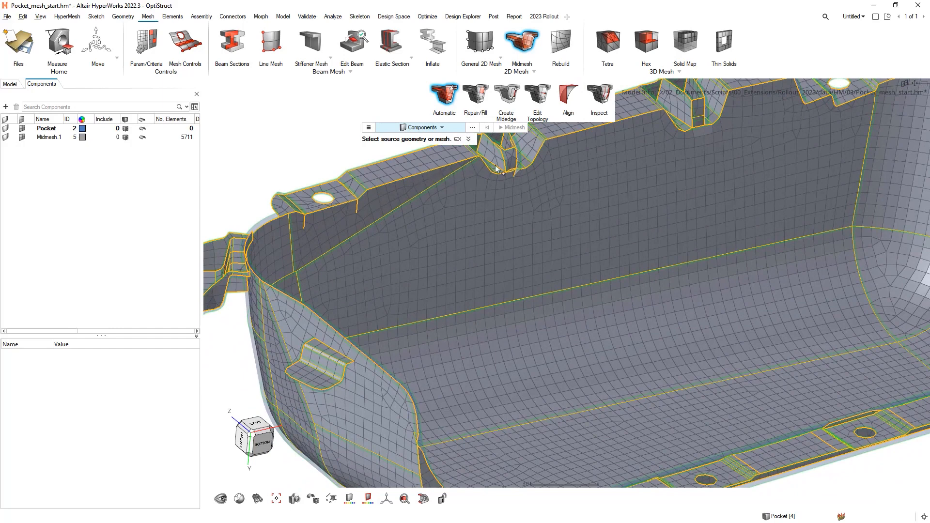
{"action": "right_click_drag", "start_coordinate": [683, 187], "coordinate": [472, 268]}
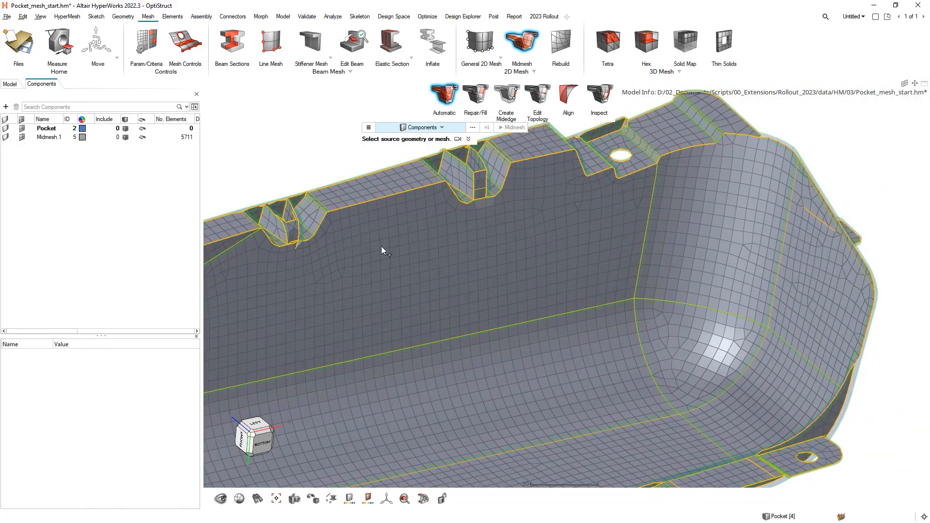
{"action": "right_click_drag", "start_coordinate": [382, 263], "coordinate": [606, 231]}
{"action": "scroll", "coordinate": [523, 212], "scroll_direction": "up", "scroll_amount": 3}
{"action": "right_click_drag", "start_coordinate": [601, 311], "coordinate": [565, 173]}
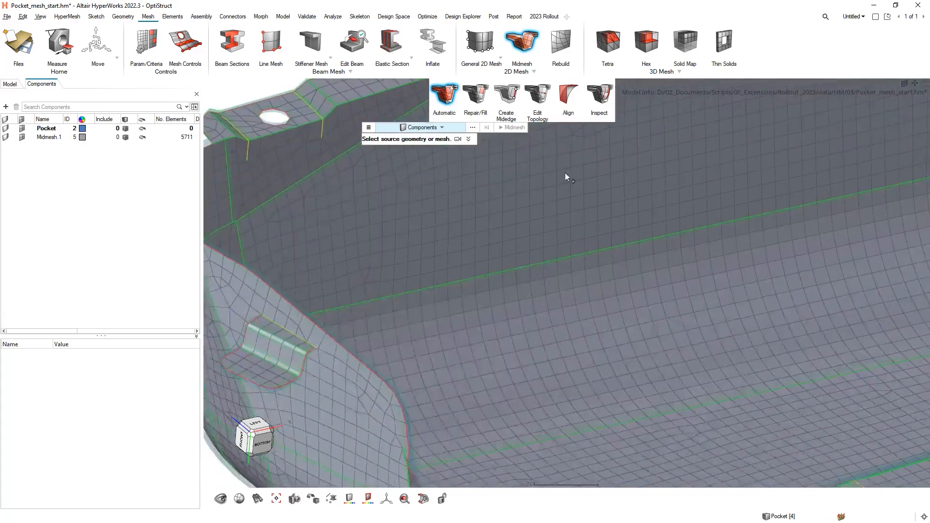
{"action": "scroll", "coordinate": [533, 301], "scroll_direction": "down", "scroll_amount": 3}
{"action": "right_click_drag", "start_coordinate": [489, 346], "coordinate": [442, 302]}
{"action": "mouse_move", "coordinate": [443, 303]}
{"action": "middle_mouse_down"}
{"action": "mouse_move", "coordinate": [242, 346]}
{"action": "mouse_move", "coordinate": [374, 294]}
{"action": "mouse_move", "coordinate": [463, 286]}
{"action": "mouse_move", "coordinate": [424, 315]}
{"action": "mouse_move", "coordinate": [389, 308]}
{"action": "middle_mouse_up"}
{"action": "right_click_drag", "start_coordinate": [388, 329], "coordinate": [507, 284]}
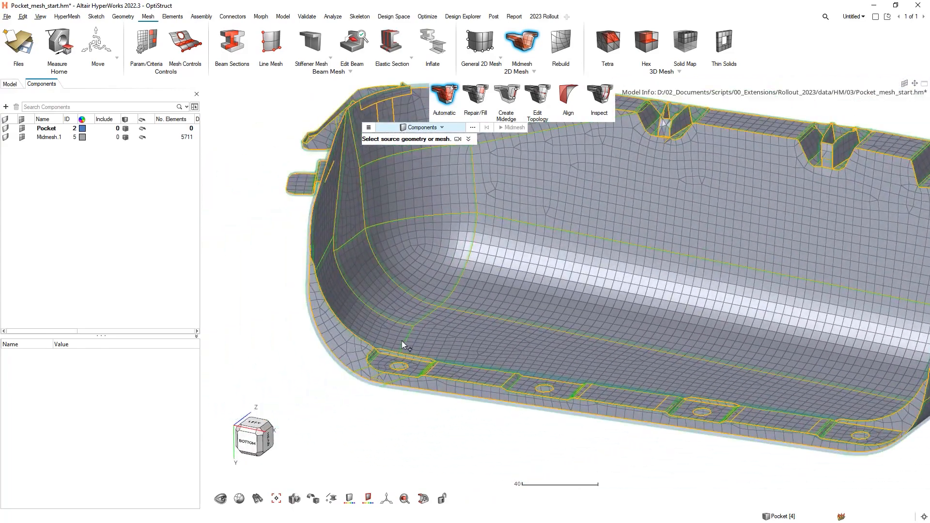
- With Midmesh Repair/Fill, delete the stray sloped face beside the end tab's hole on the lower flange
{"action": "left_click", "coordinate": [476, 95]}
{"action": "scroll", "coordinate": [388, 367], "scroll_direction": "up", "scroll_amount": 4}
{"action": "scroll", "coordinate": [388, 367], "scroll_direction": "up", "scroll_amount": 6}
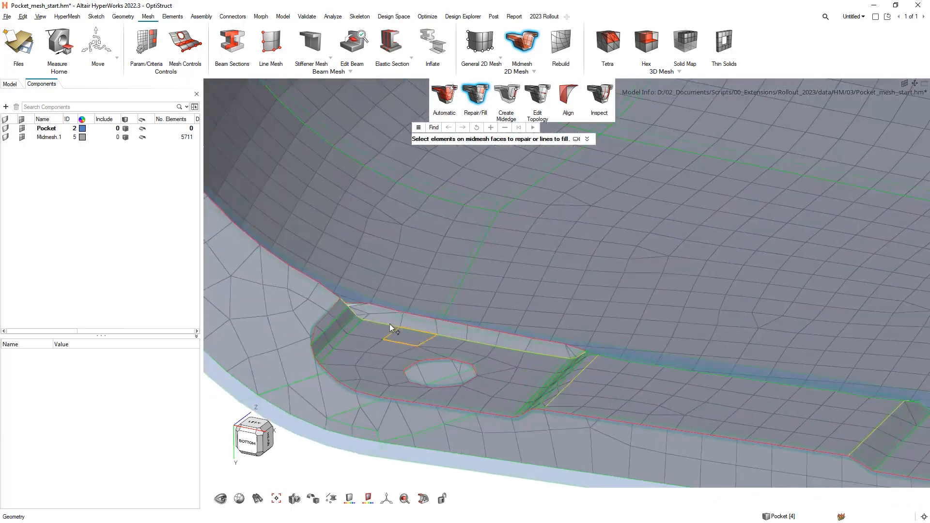
{"action": "middle_click_drag", "start_coordinate": [386, 352], "coordinate": [385, 326]}
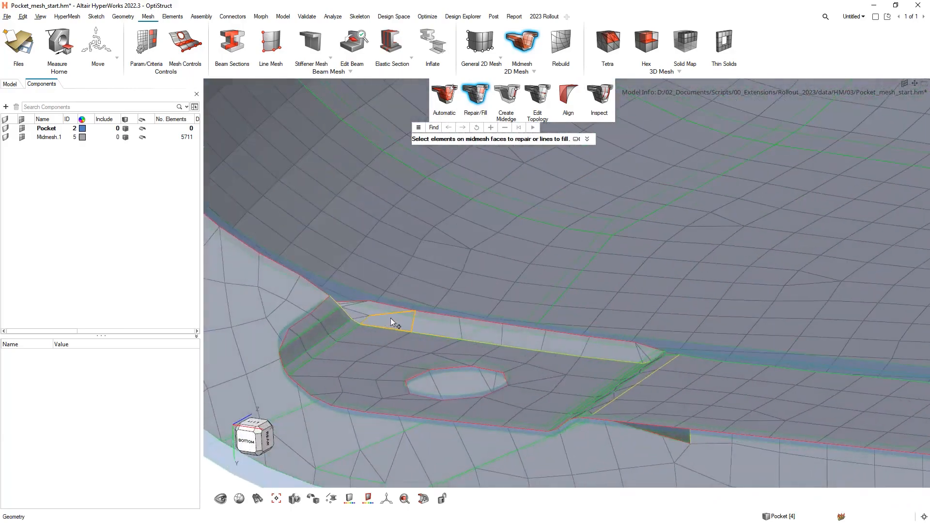
{"action": "left_click", "coordinate": [387, 319]}
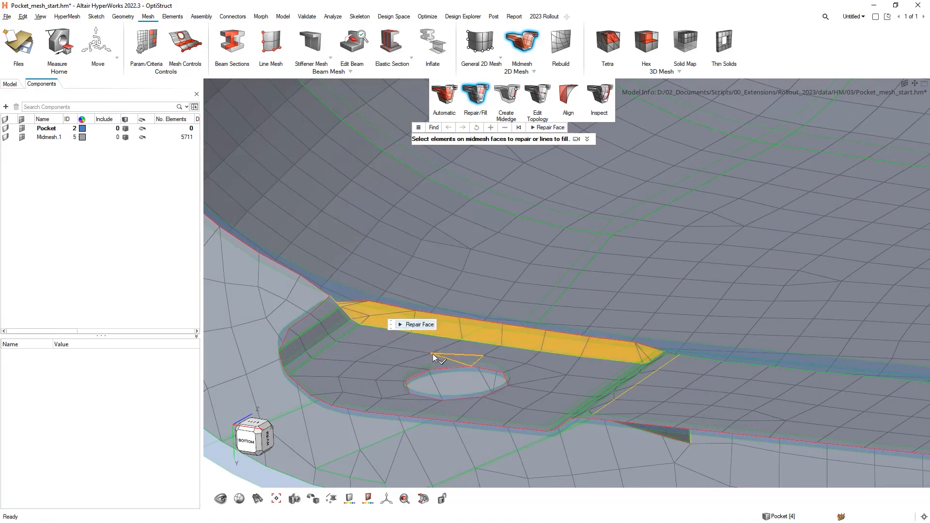
{"action": "key", "text": "Delete"}
- Delete the leftover triangular elements where the end tab's sloped side meets the pocket wall
{"action": "middle_click_drag", "start_coordinate": [376, 324], "coordinate": [365, 249]}
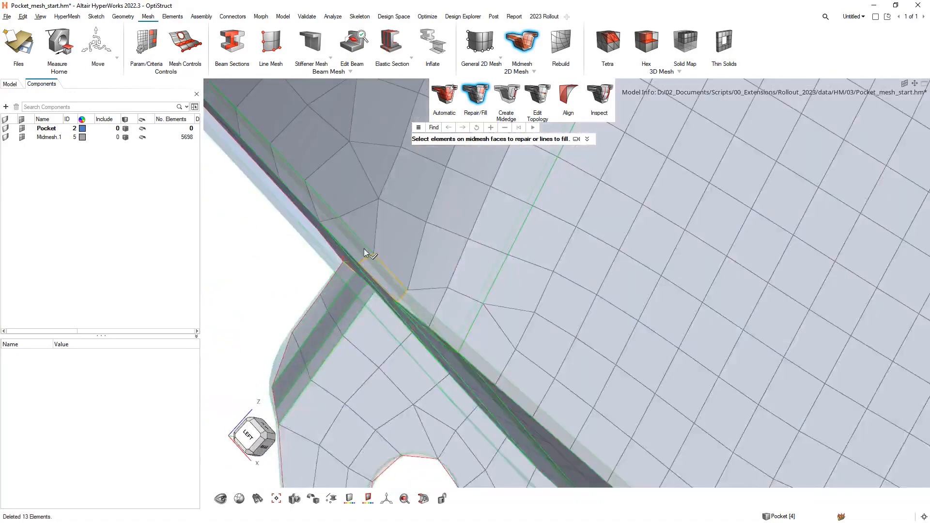
{"action": "scroll", "coordinate": [361, 255], "scroll_direction": "up", "scroll_amount": 5}
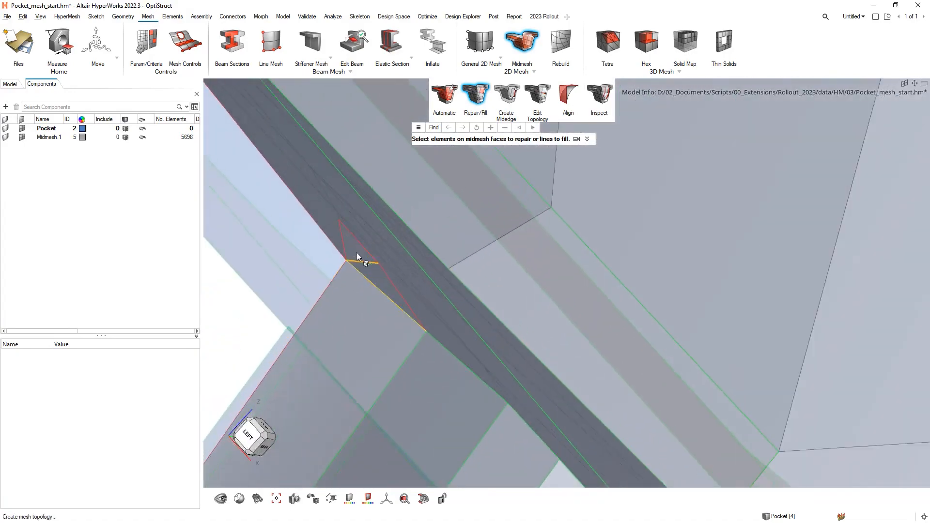
{"action": "scroll", "coordinate": [357, 247], "scroll_direction": "up", "scroll_amount": 3}
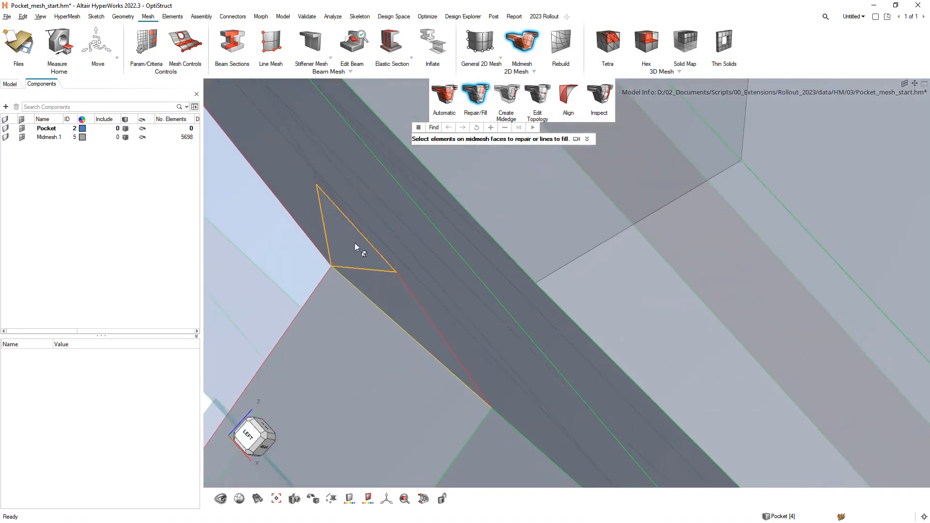
{"action": "left_click", "coordinate": [379, 289]}
{"action": "scroll", "coordinate": [441, 343], "scroll_direction": "down", "scroll_amount": 3}
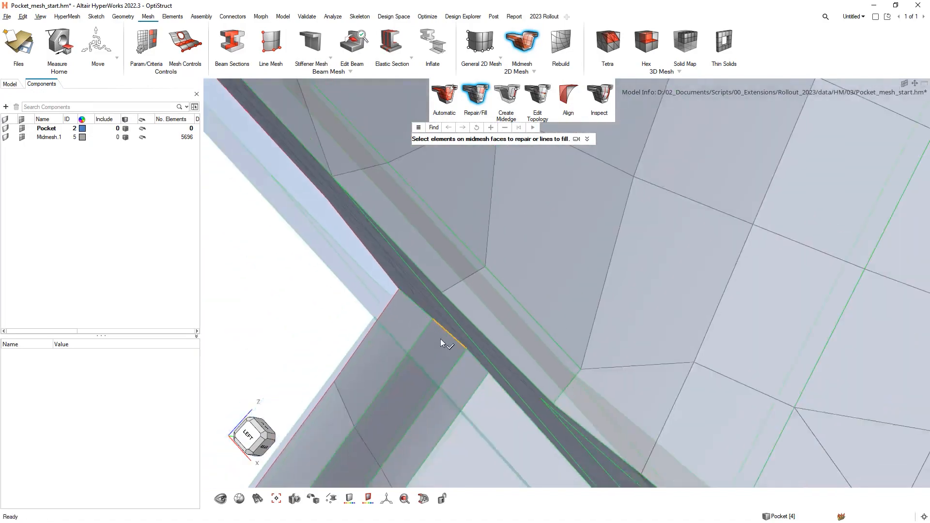
- Delete the stray sloped face beside another lower flange tab's hole, including the leftover triangular element at its corner
{"action": "scroll", "coordinate": [441, 343], "scroll_direction": "down", "scroll_amount": 5}
{"action": "middle_click_drag", "start_coordinate": [463, 357], "coordinate": [511, 334]}
{"action": "scroll", "coordinate": [436, 293], "scroll_direction": "down", "scroll_amount": 4}
{"action": "right_click_drag", "start_coordinate": [526, 342], "coordinate": [419, 319]}
{"action": "right_click_drag", "start_coordinate": [792, 370], "coordinate": [424, 352]}
{"action": "scroll", "coordinate": [668, 316], "scroll_direction": "up", "scroll_amount": 5}
{"action": "left_click", "coordinate": [656, 303]}
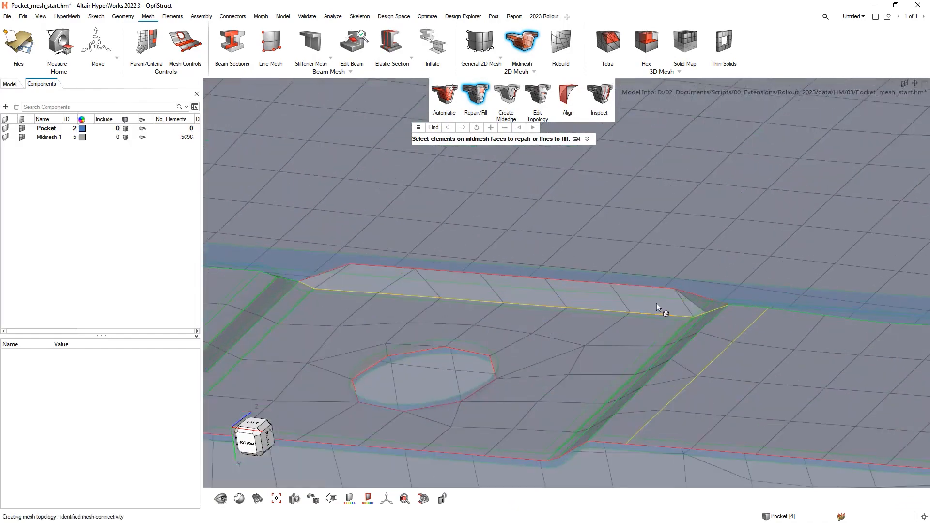
{"action": "left_click", "coordinate": [676, 316]}
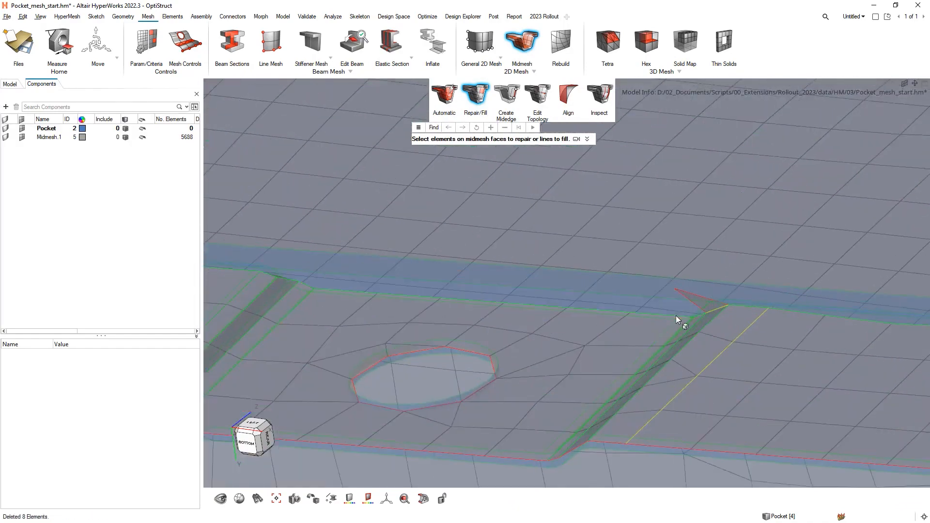
{"action": "scroll", "coordinate": [676, 316], "scroll_direction": "up", "scroll_amount": 3}
{"action": "left_click", "coordinate": [711, 306]}
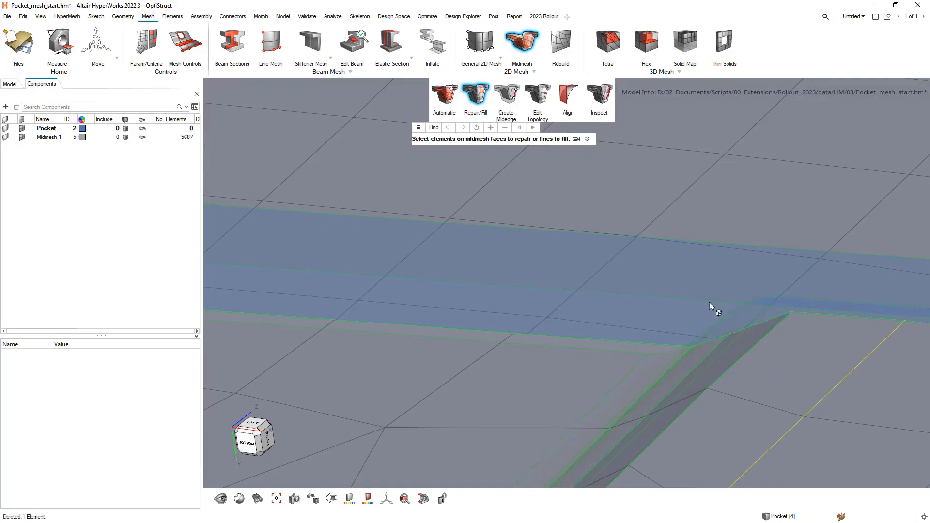
- Split the flange face beside the tab's slope with a plane through the stray face's pointed end, normal about -0.99, 0.0, -0.1
{"action": "scroll", "coordinate": [420, 316], "scroll_direction": "down", "scroll_amount": 5}
{"action": "scroll", "coordinate": [436, 345], "scroll_direction": "up", "scroll_amount": 2}
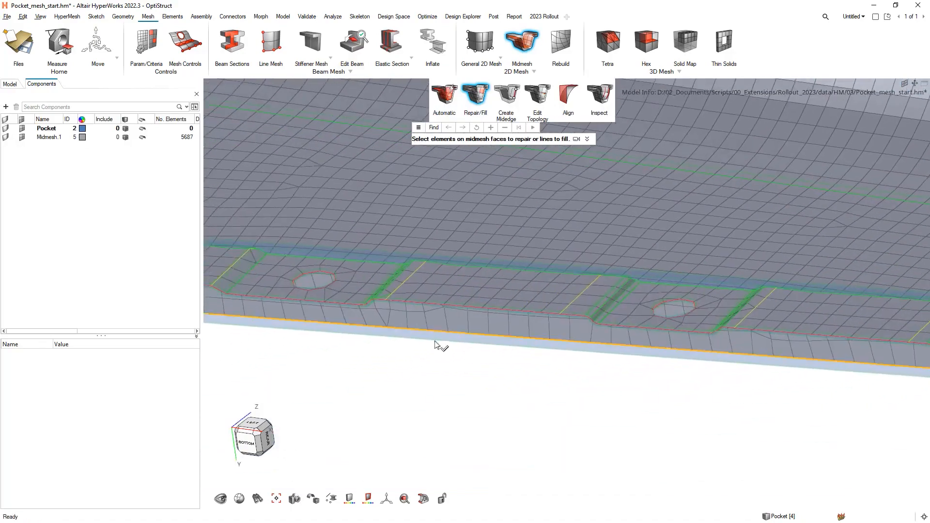
{"action": "middle_click_drag", "start_coordinate": [435, 345], "coordinate": [569, 355]}
{"action": "scroll", "coordinate": [554, 353], "scroll_direction": "up", "scroll_amount": 3}
{"action": "right_click_drag", "start_coordinate": [550, 347], "coordinate": [523, 307]}
{"action": "middle_click_drag", "start_coordinate": [523, 307], "coordinate": [596, 291]}
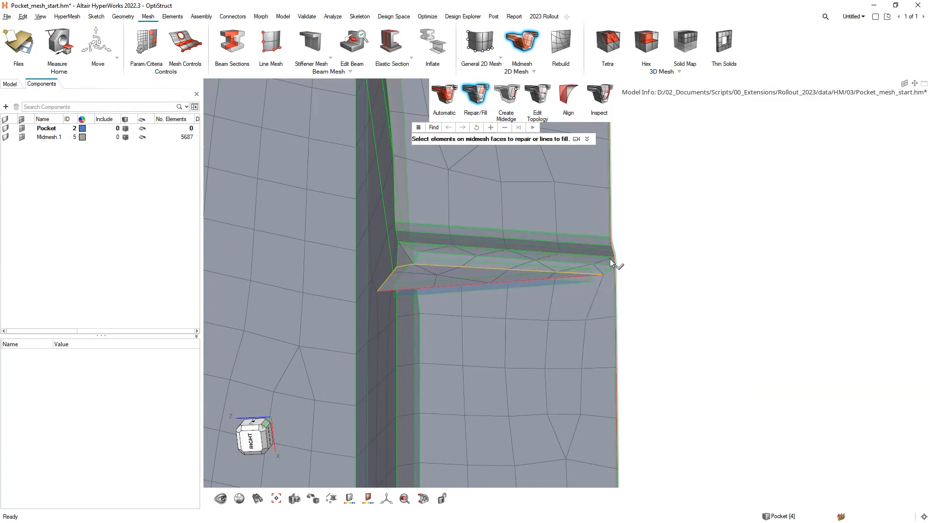
{"action": "scroll", "coordinate": [612, 264], "scroll_direction": "up", "scroll_amount": 2}
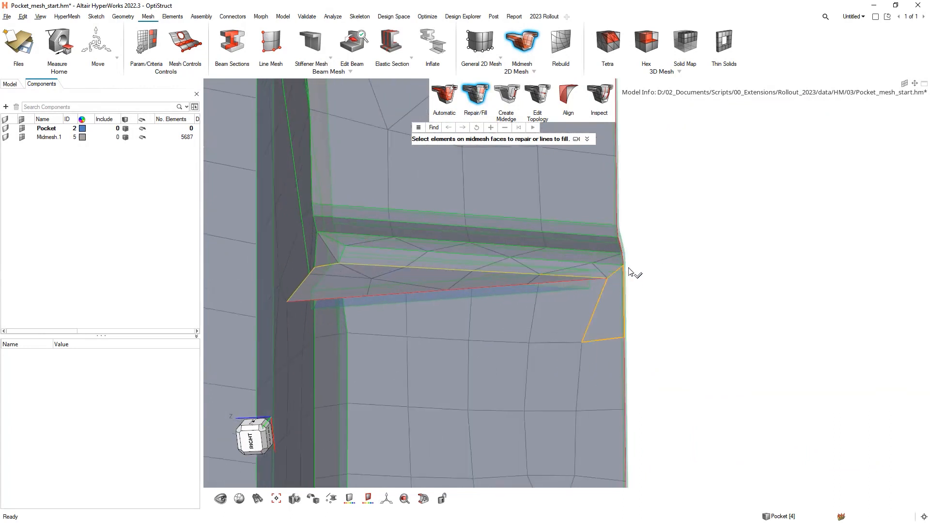
{"action": "left_click", "coordinate": [115, 15]}
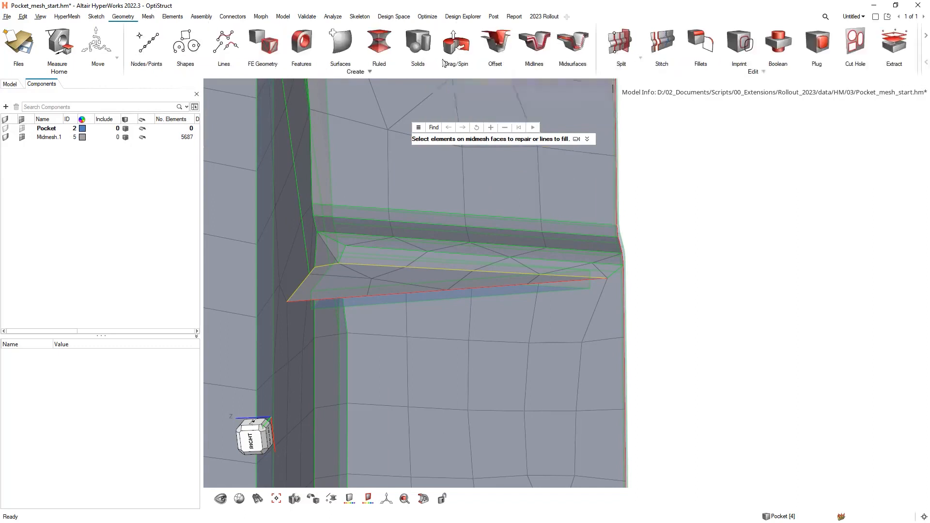
{"action": "left_click", "coordinate": [620, 43]}
{"action": "scroll", "coordinate": [657, 300], "scroll_direction": "up", "scroll_amount": 3}
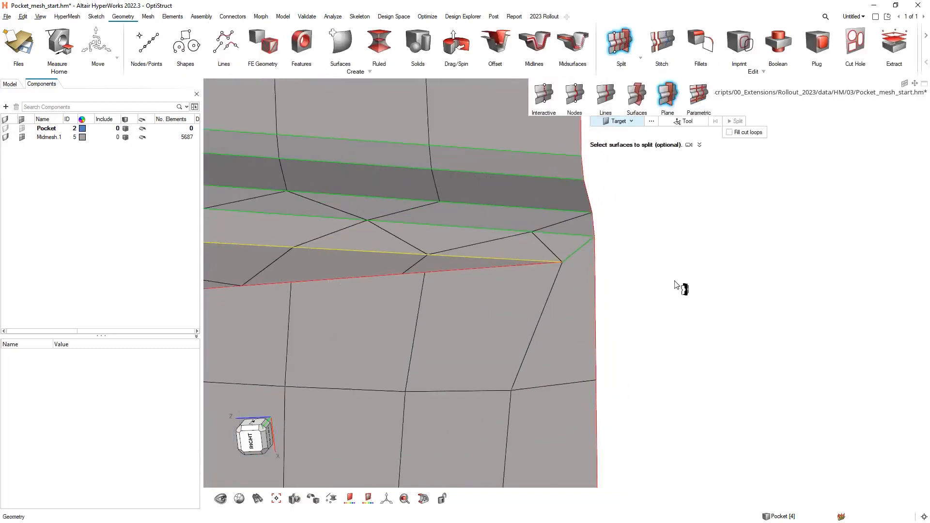
{"action": "left_click", "coordinate": [567, 251]}
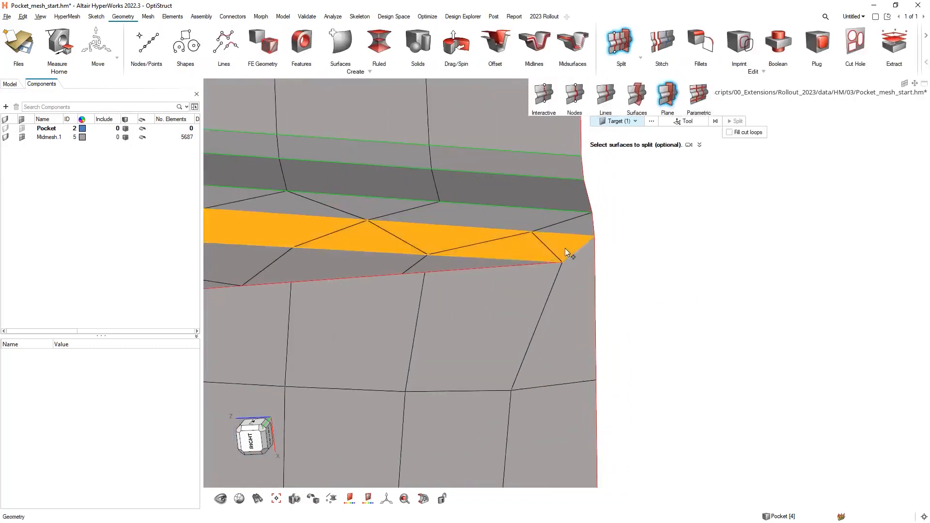
{"action": "left_click", "coordinate": [583, 265]}
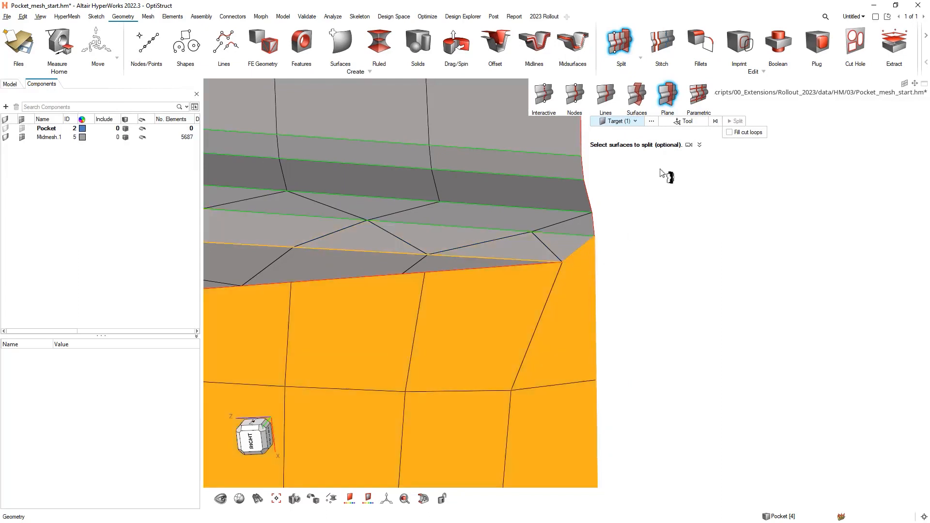
{"action": "left_click", "coordinate": [683, 125]}
{"action": "left_click", "coordinate": [561, 263]}
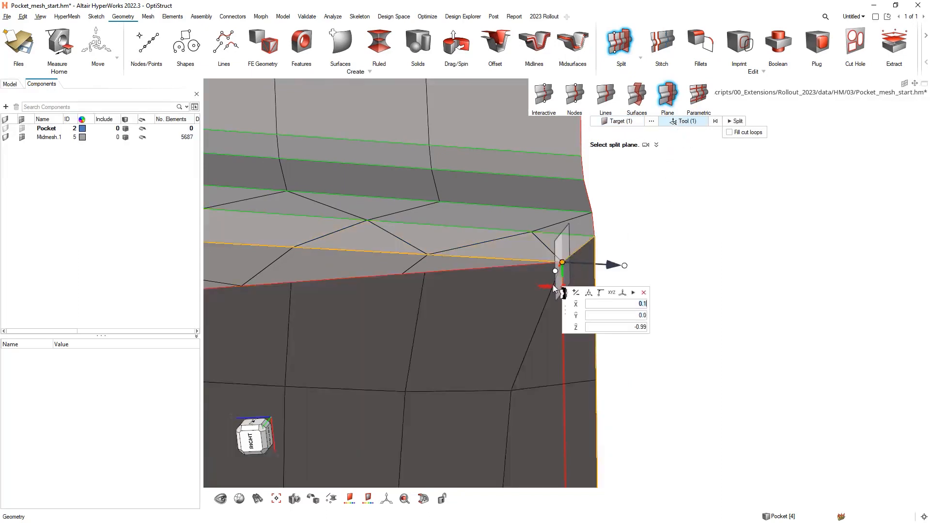
{"action": "left_click_drag", "start_coordinate": [567, 309], "coordinate": [635, 326]}
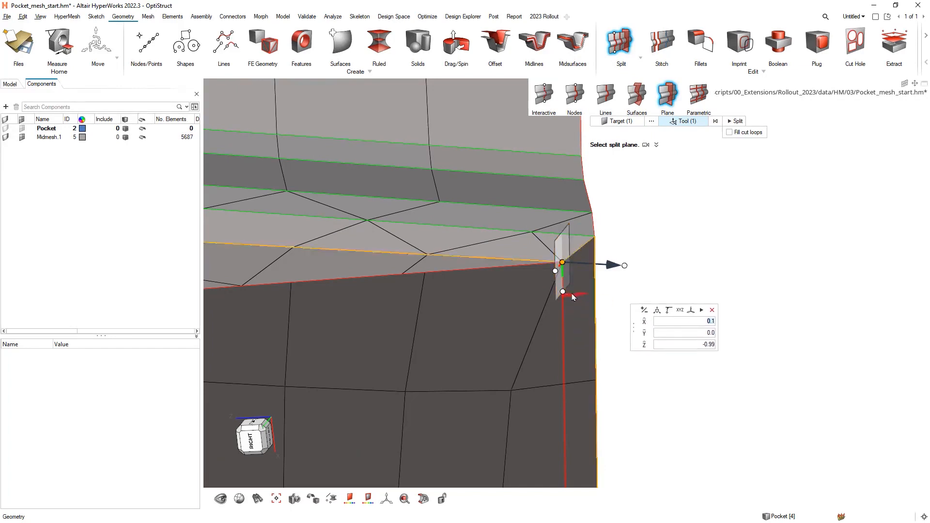
{"action": "left_click_drag", "start_coordinate": [565, 292], "coordinate": [601, 266]}
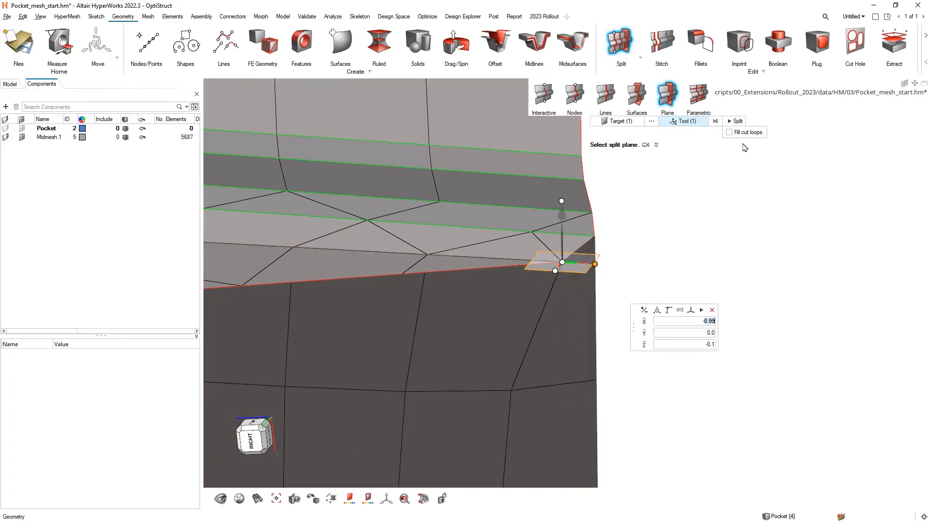
{"action": "left_click", "coordinate": [737, 122]}
{"action": "scroll", "coordinate": [595, 263], "scroll_direction": "up", "scroll_amount": 2}
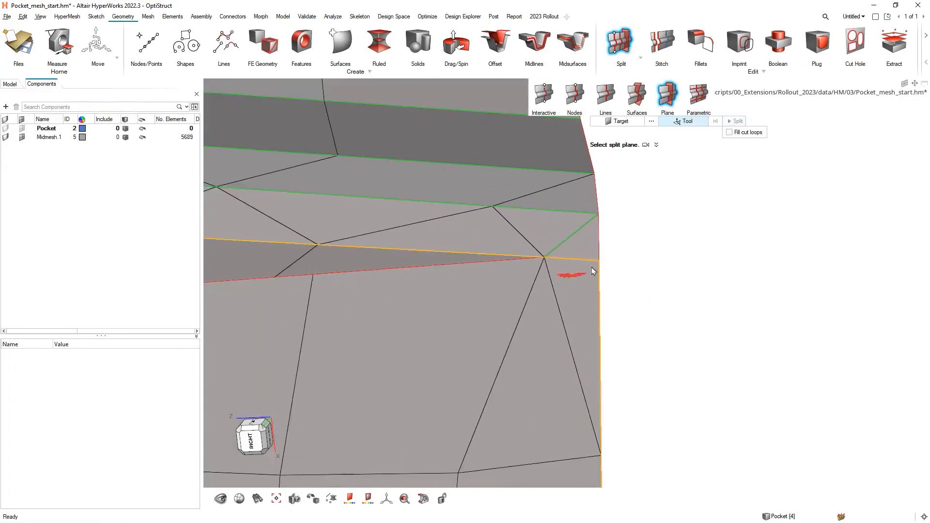
{"action": "scroll", "coordinate": [578, 263], "scroll_direction": "down", "scroll_amount": 3}
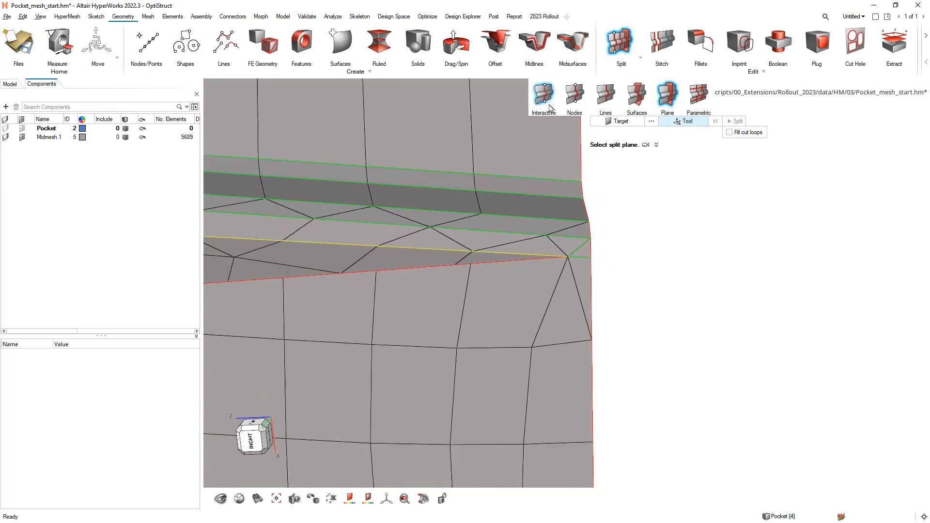
- With interactive Split, remove the short diagonal edge at the flange's outer corner and the adjoining lengthwise edge along the tab's slope
{"action": "left_click", "coordinate": [532, 114]}
{"action": "scroll", "coordinate": [572, 247], "scroll_direction": "up", "scroll_amount": 2}
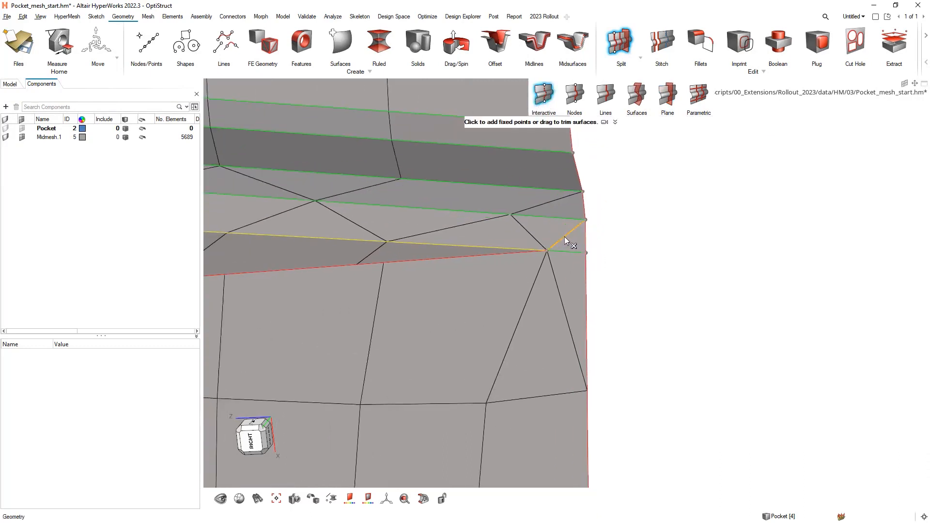
{"action": "scroll", "coordinate": [494, 225], "scroll_direction": "down", "scroll_amount": 4}
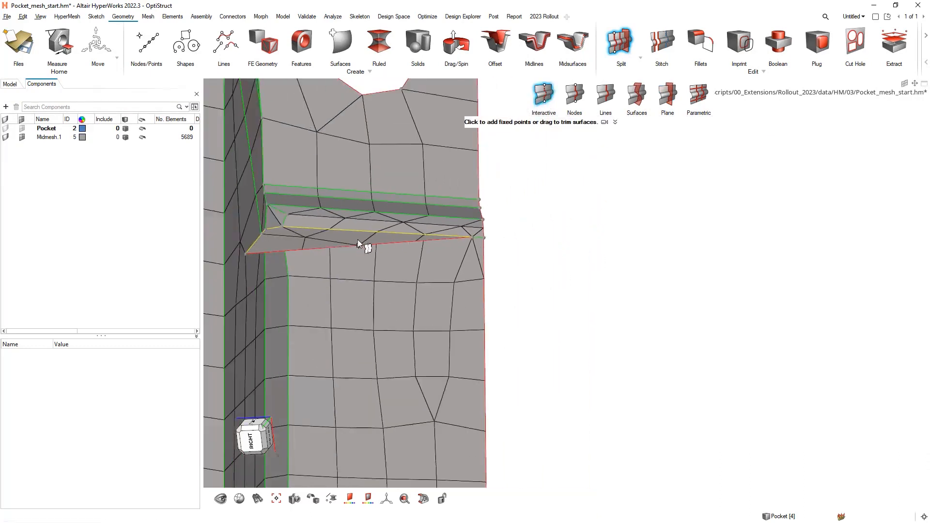
{"action": "scroll", "coordinate": [440, 253], "scroll_direction": "up", "scroll_amount": 2}
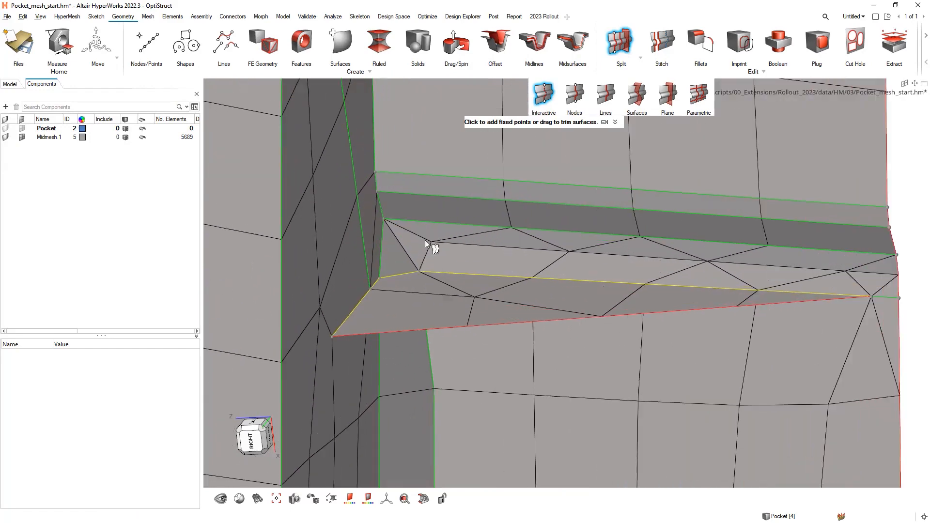
{"action": "scroll", "coordinate": [456, 269], "scroll_direction": "down", "scroll_amount": 4}
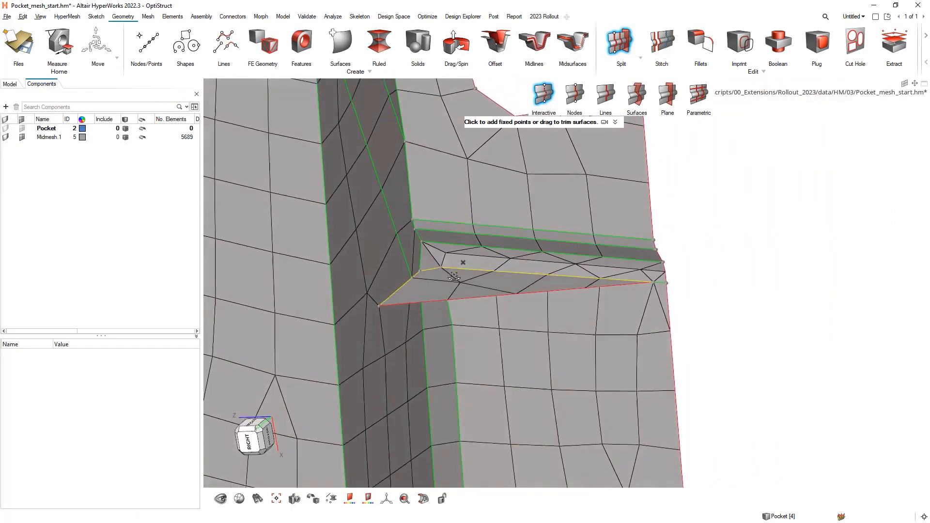
{"action": "middle_click_drag", "start_coordinate": [454, 276], "coordinate": [444, 252]}
{"action": "key", "text": "Escape"}
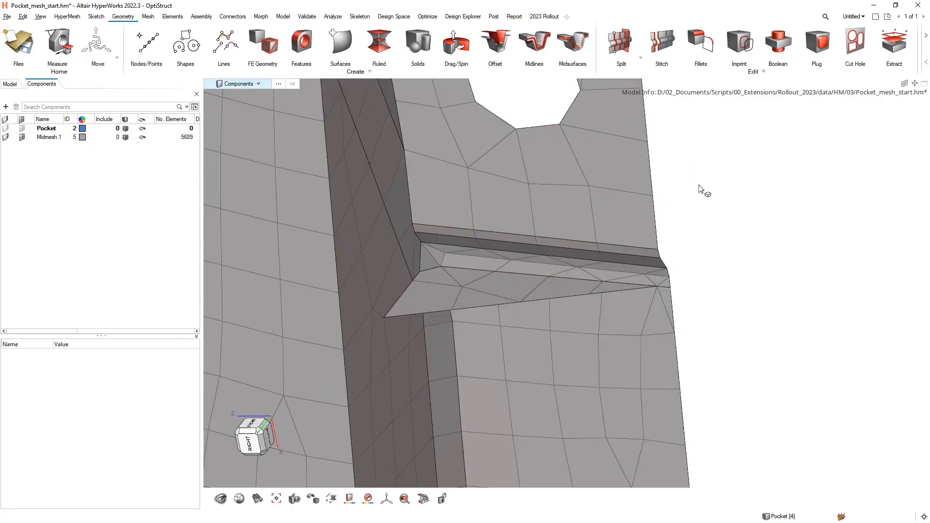
- With Midmesh Repair/Fill, delete the stray triangular sloped face between the pocket wall and the flange's outer edge
{"action": "key", "text": "space"}
{"action": "left_click", "coordinate": [667, 186]}
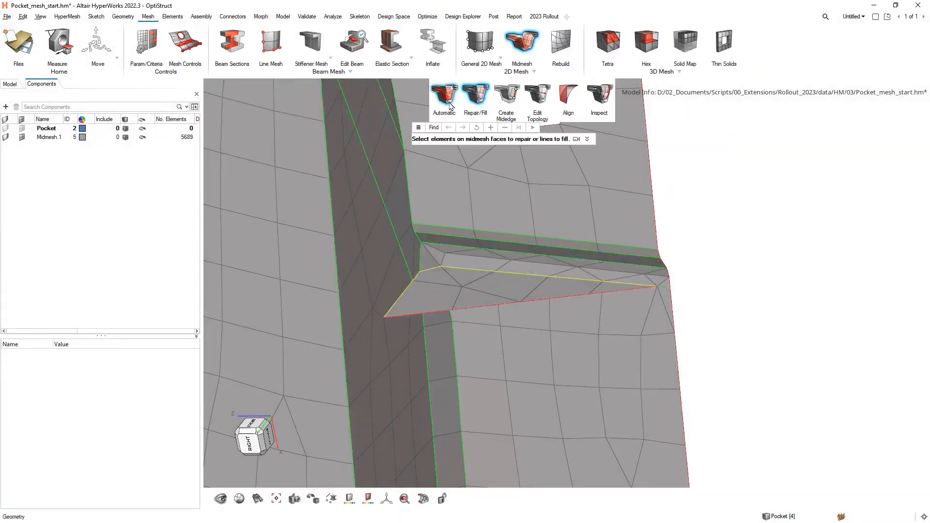
{"action": "left_click", "coordinate": [450, 287]}
{"action": "middle_click", "coordinate": [450, 287]}
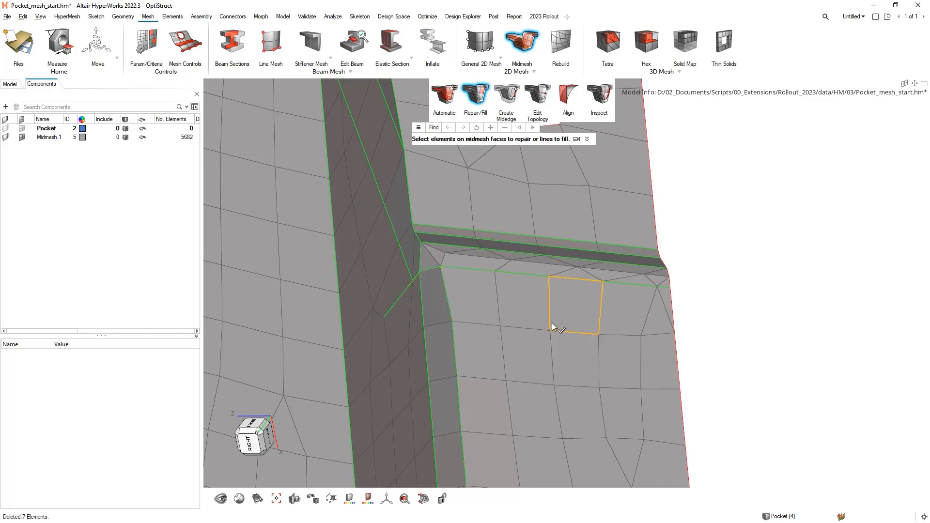
- Create a midedge from the loose line's end on the pocket wall to the split point on the flange's outer edge and fill the enclosed face
{"action": "left_click", "coordinate": [514, 97]}
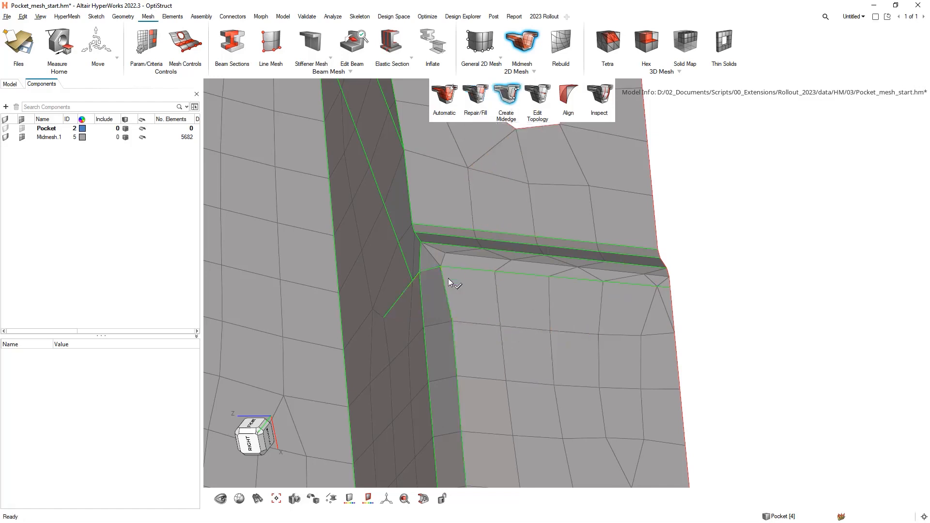
{"action": "left_click", "coordinate": [385, 318]}
{"action": "middle_click", "coordinate": [672, 289]}
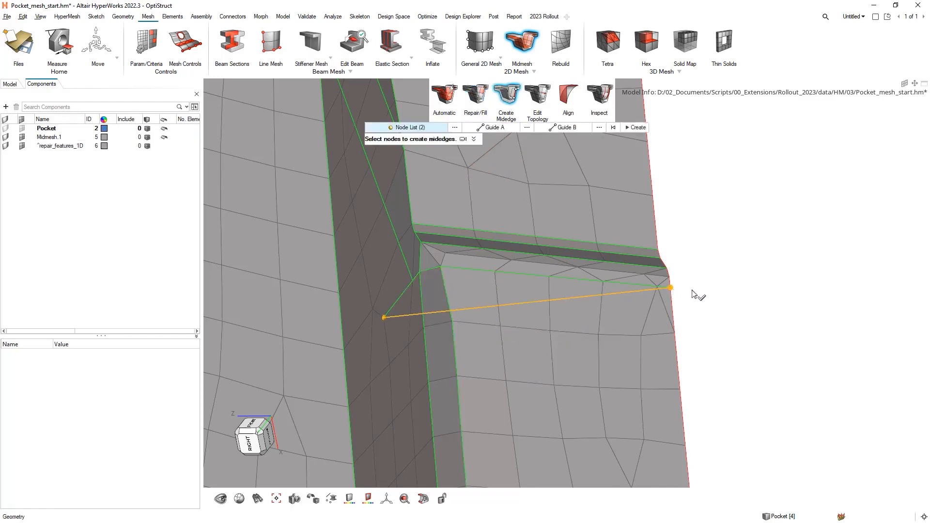
{"action": "middle_click_drag", "start_coordinate": [603, 311], "coordinate": [601, 318]}
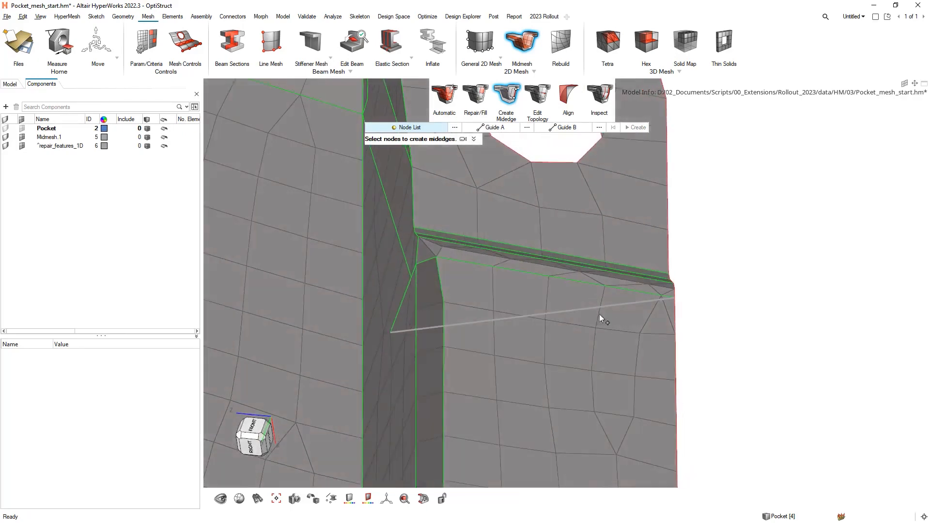
{"action": "left_click", "coordinate": [471, 99]}
{"action": "left_click", "coordinate": [479, 323]}
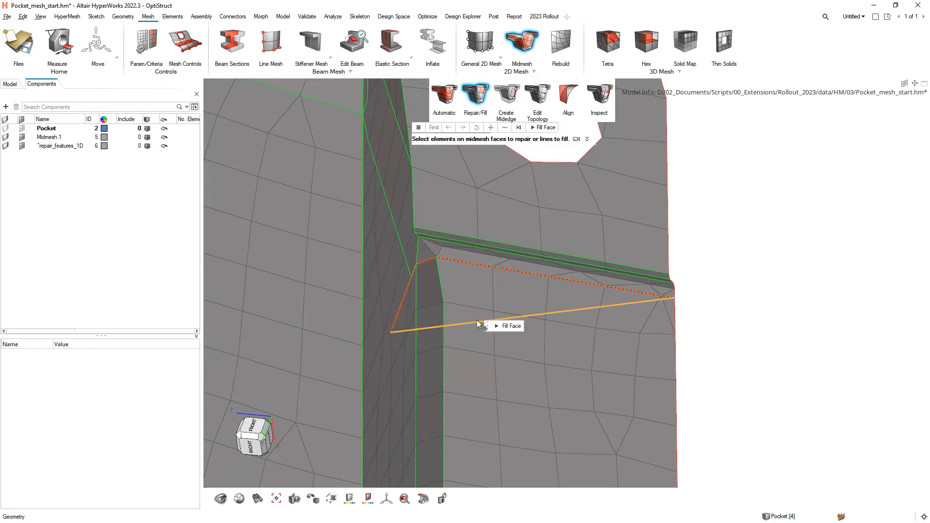
{"action": "left_click", "coordinate": [511, 326]}
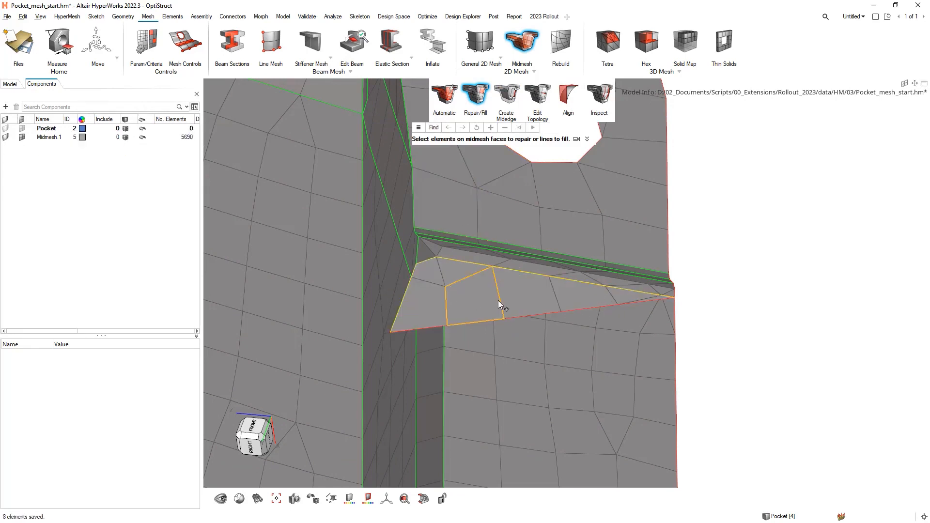
- Repair the midmesh faces around the filled sloped face and the neighbouring tab on the lower flange
{"action": "left_click_drag", "start_coordinate": [441, 208], "coordinate": [705, 357], "text": "shift"}
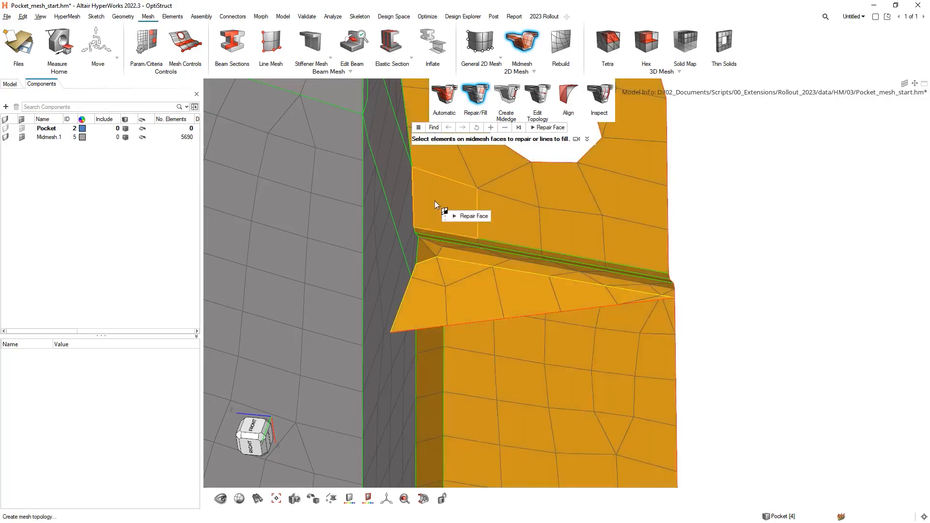
{"action": "left_click", "coordinate": [473, 217]}
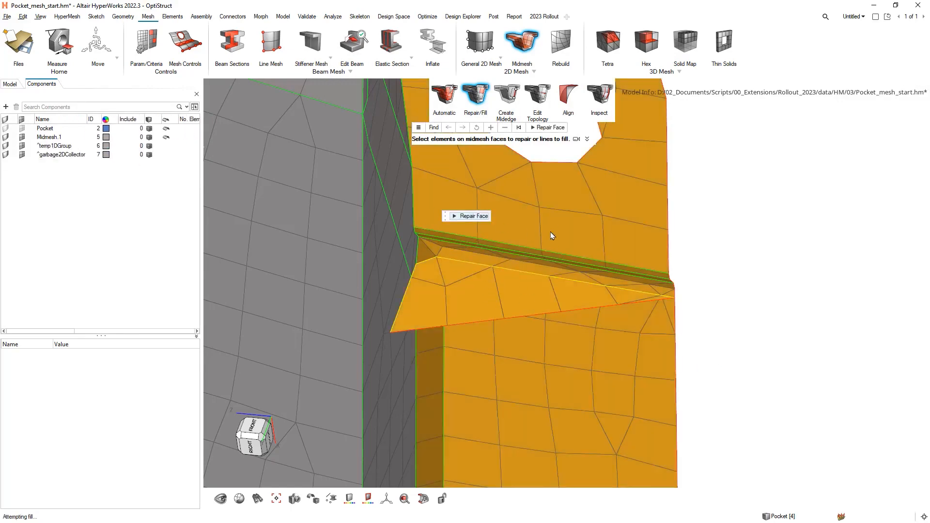
{"action": "left_click", "coordinate": [734, 314]}
{"action": "middle_click_drag", "start_coordinate": [603, 271], "coordinate": [579, 365]}
{"action": "middle_click_drag", "start_coordinate": [613, 242], "coordinate": [636, 234]}
{"action": "scroll", "coordinate": [635, 231], "scroll_direction": "down", "scroll_amount": 10}
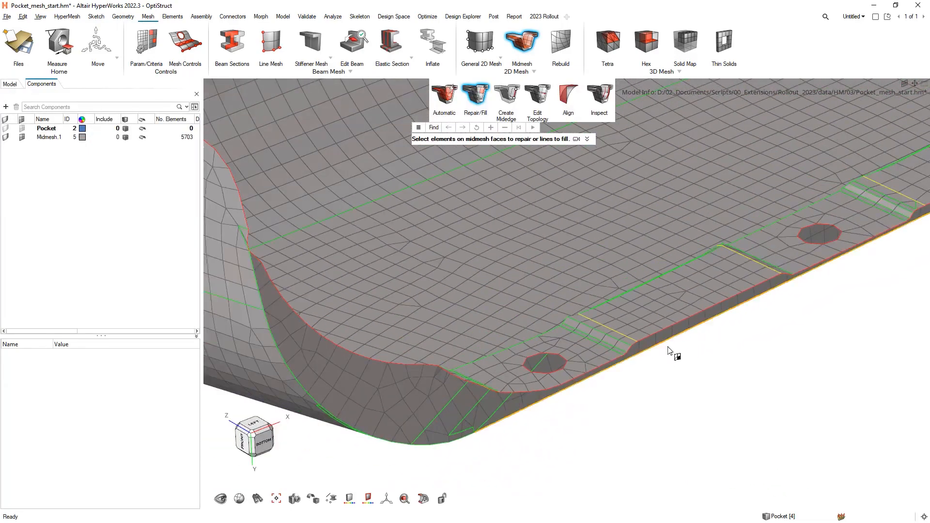
- Show the Pocket geometry together with the midmesh at the upper rim clip, coloured by Topology
{"action": "key", "text": "Escape"}
{"action": "scroll", "coordinate": [704, 359], "scroll_direction": "down", "scroll_amount": 2}
{"action": "middle_click_drag", "start_coordinate": [705, 361], "coordinate": [670, 364]}
{"action": "scroll", "coordinate": [669, 359], "scroll_direction": "down", "scroll_amount": 3}
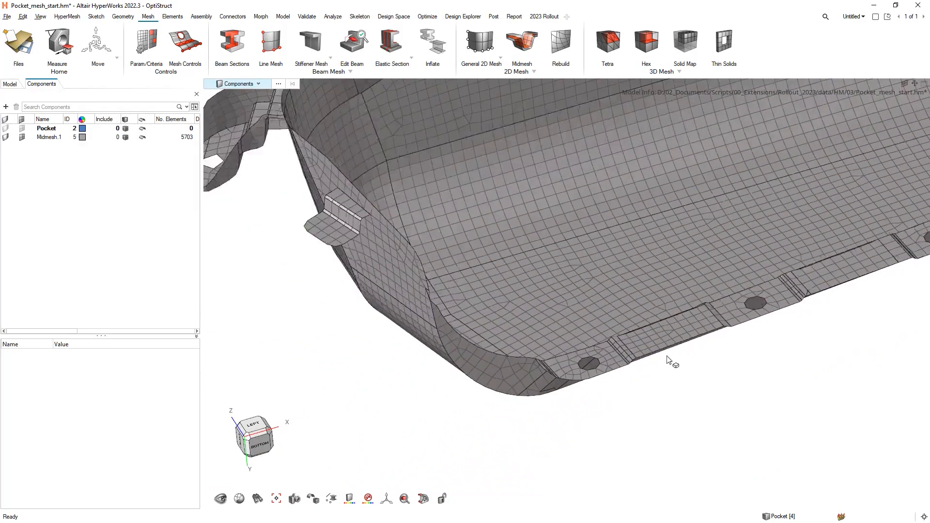
{"action": "right_click_drag", "start_coordinate": [666, 352], "coordinate": [617, 421]}
{"action": "right_click_drag", "start_coordinate": [583, 191], "coordinate": [576, 267]}
{"action": "scroll", "coordinate": [548, 140], "scroll_direction": "up", "scroll_amount": 6}
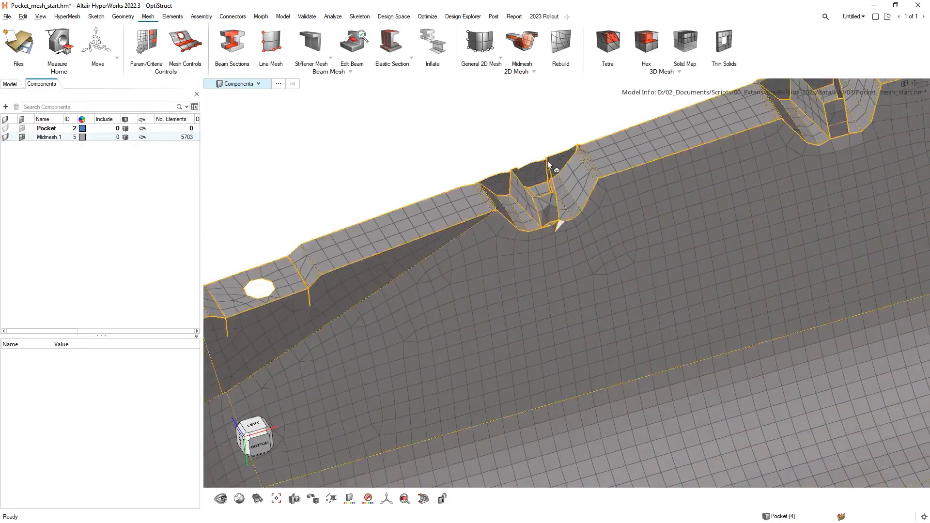
{"action": "left_click", "coordinate": [6, 129]}
{"action": "right_click_drag", "start_coordinate": [502, 151], "coordinate": [458, 117]}
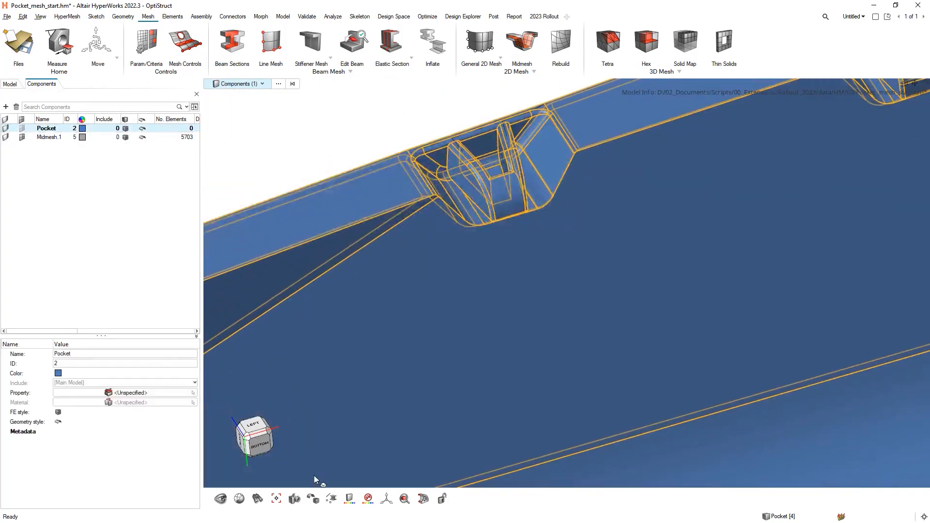
{"action": "left_click", "coordinate": [357, 500]}
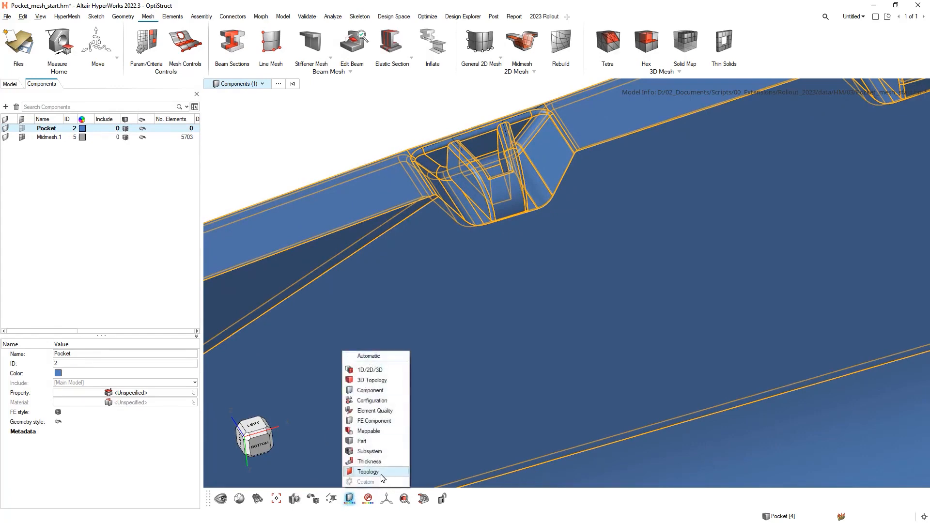
{"action": "left_click", "coordinate": [382, 476]}
{"action": "right_click_drag", "start_coordinate": [341, 132], "coordinate": [384, 149]}
{"action": "left_click", "coordinate": [383, 138]}
- Align the nine sloped midmesh elements between the rim clip's ribs to the clip face, using the surfaces on its two opposite sides as Guide A and Guide B
{"action": "right_click", "coordinate": [377, 140], "text": "ctrl"}
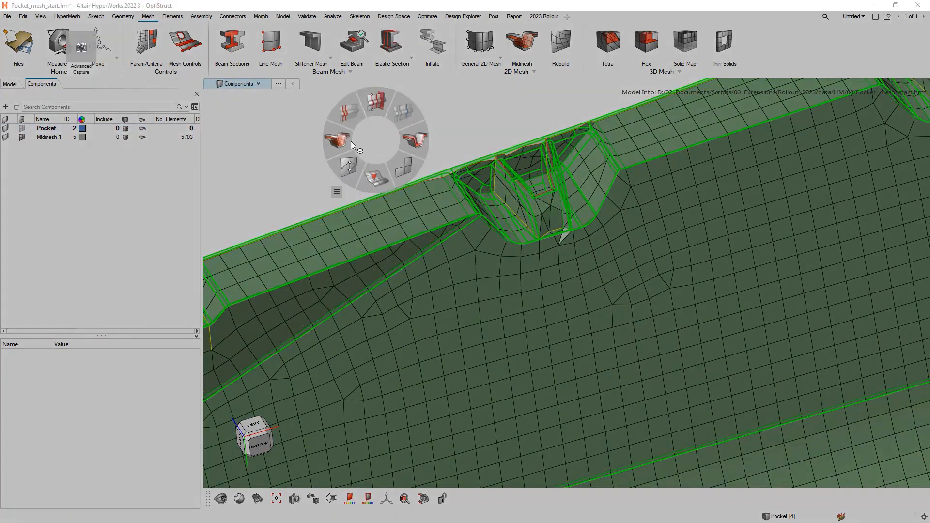
{"action": "left_click", "coordinate": [350, 141]}
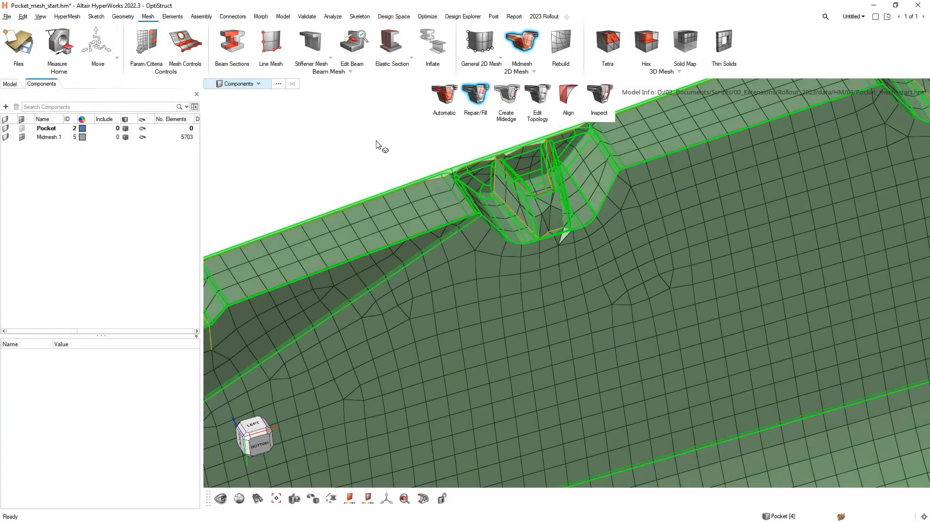
{"action": "left_click", "coordinate": [566, 97]}
{"action": "scroll", "coordinate": [550, 224], "scroll_direction": "up", "scroll_amount": 5}
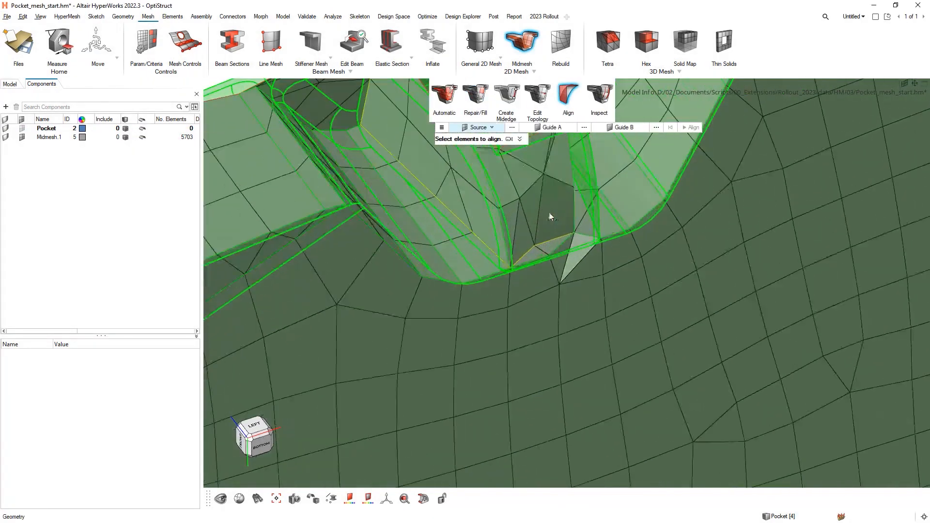
{"action": "left_click", "coordinate": [551, 199]}
{"action": "scroll", "coordinate": [547, 270], "scroll_direction": "up", "scroll_amount": 5}
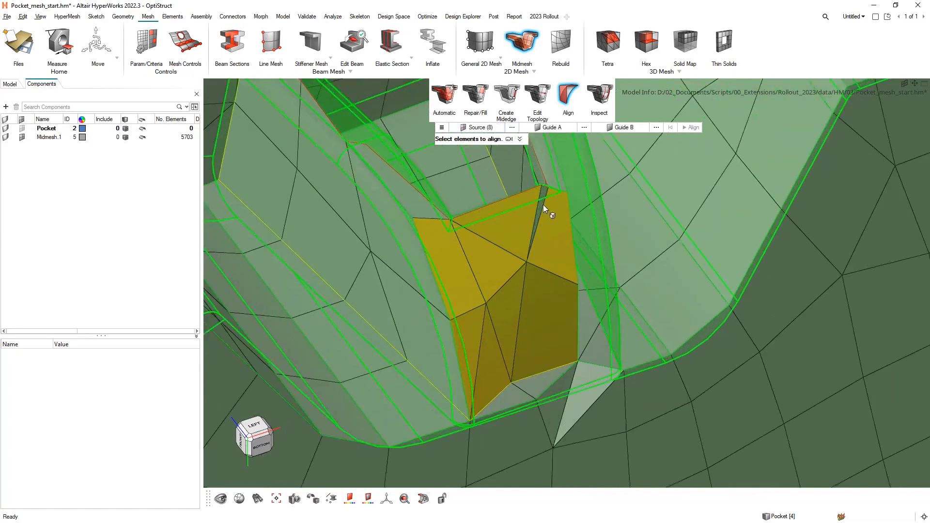
{"action": "left_click", "coordinate": [540, 208]}
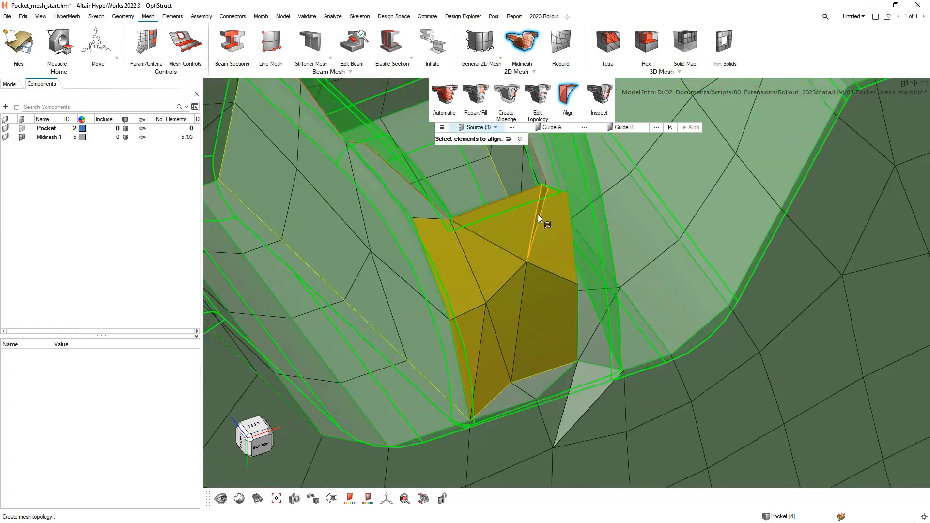
{"action": "left_click", "coordinate": [541, 130]}
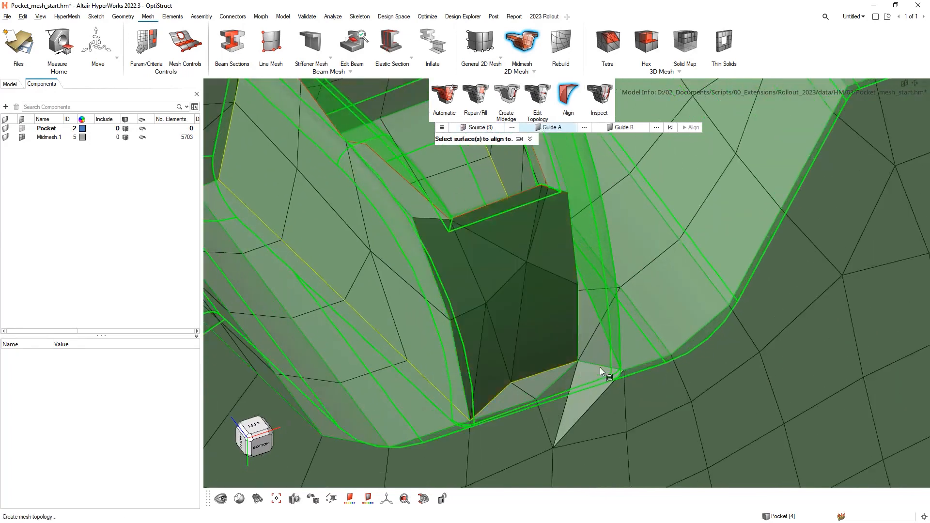
{"action": "left_click", "coordinate": [597, 358]}
{"action": "left_click", "coordinate": [625, 128]}
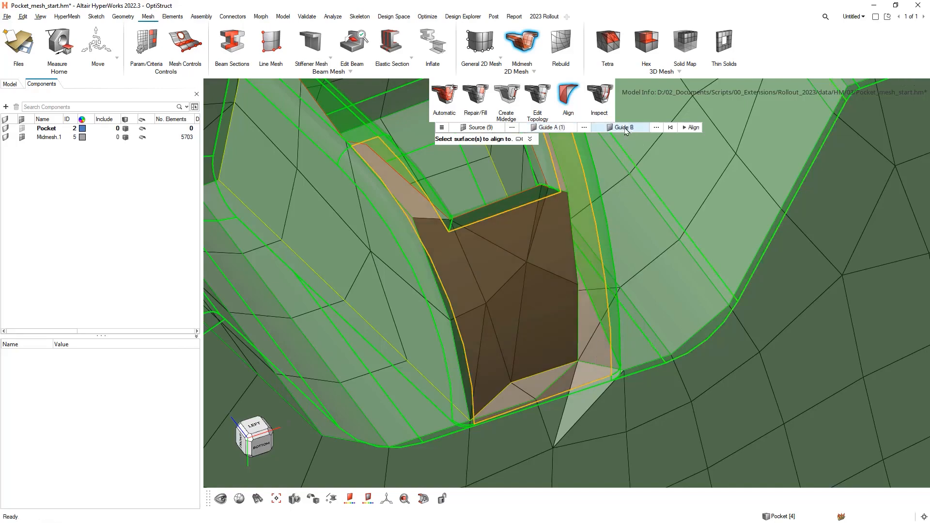
{"action": "middle_click_drag", "start_coordinate": [461, 286], "coordinate": [525, 395]}
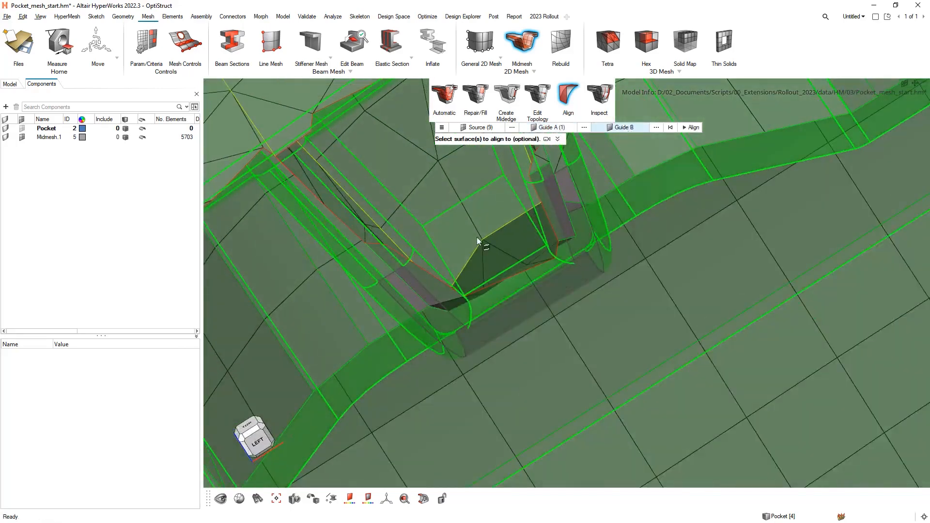
{"action": "left_click", "coordinate": [479, 211]}
{"action": "left_click", "coordinate": [691, 128]}
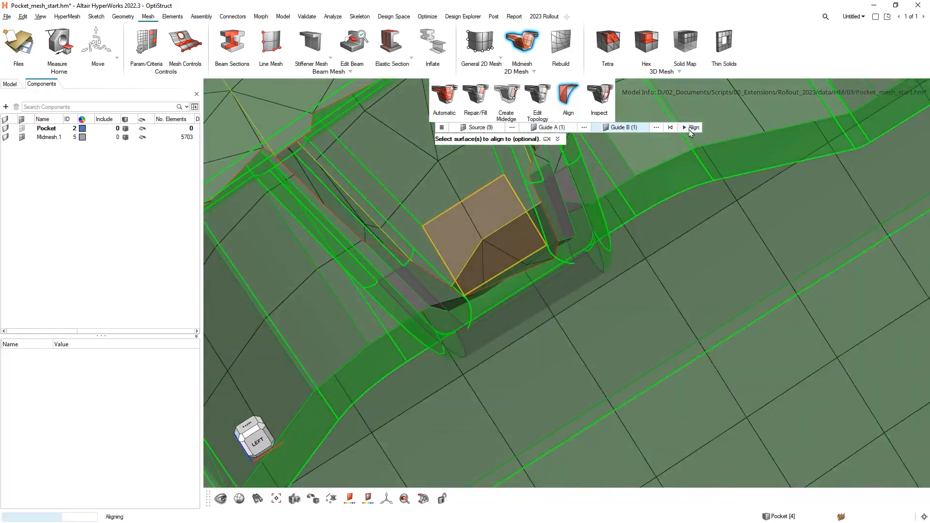
{"action": "middle_click_drag", "start_coordinate": [531, 291], "coordinate": [565, 343]}
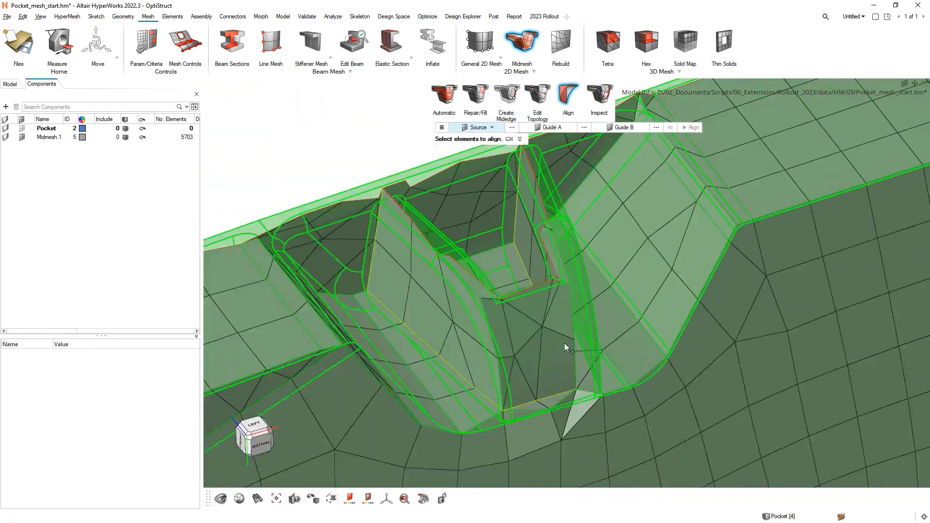
{"action": "scroll", "coordinate": [562, 340], "scroll_direction": "up", "scroll_amount": 5}
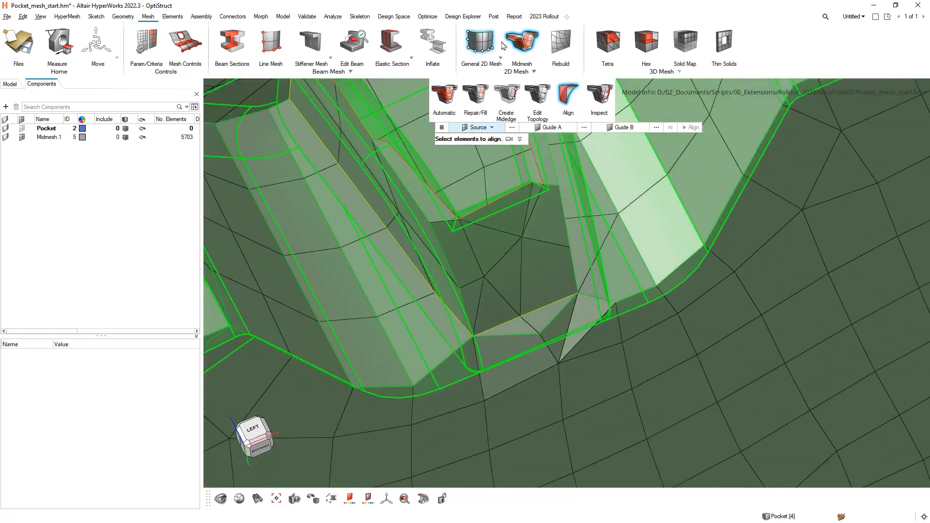
{"action": "left_click", "coordinate": [123, 16]}
{"action": "left_click", "coordinate": [620, 43]}
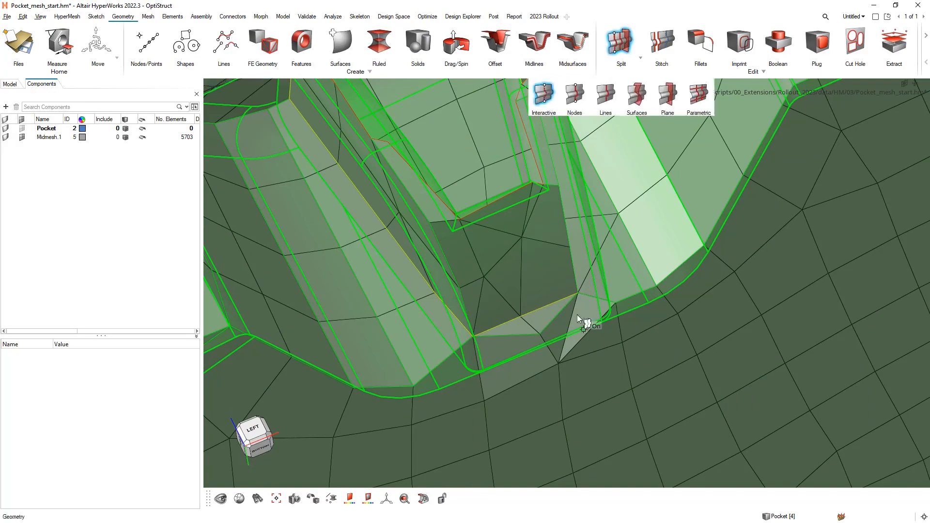
{"action": "middle_click_drag", "start_coordinate": [544, 331], "coordinate": [550, 228]}
{"action": "scroll", "coordinate": [553, 222], "scroll_direction": "up", "scroll_amount": 3}
{"action": "right_click_drag", "start_coordinate": [559, 221], "coordinate": [560, 286]}
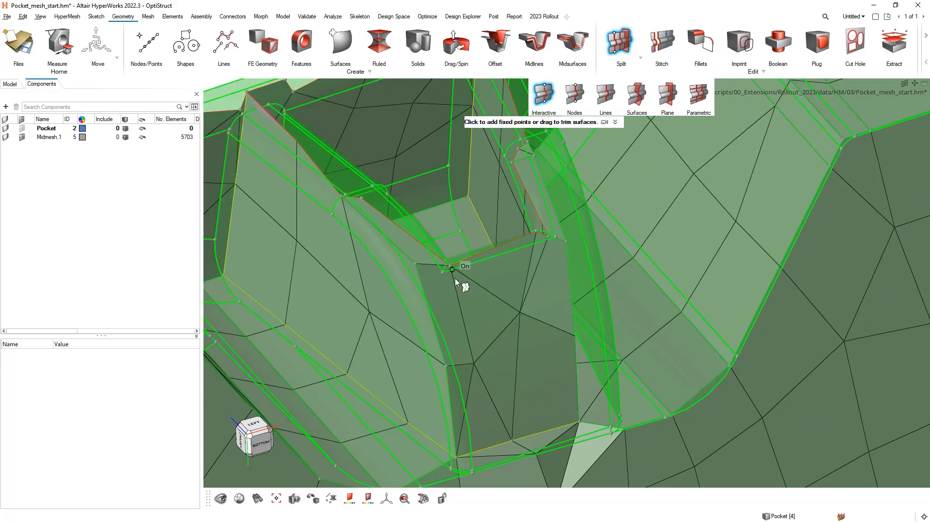
{"action": "mouse_move", "coordinate": [458, 283]}
{"action": "middle_mouse_down"}
{"action": "mouse_move", "coordinate": [502, 302]}
{"action": "mouse_move", "coordinate": [463, 293]}
{"action": "middle_mouse_up"}
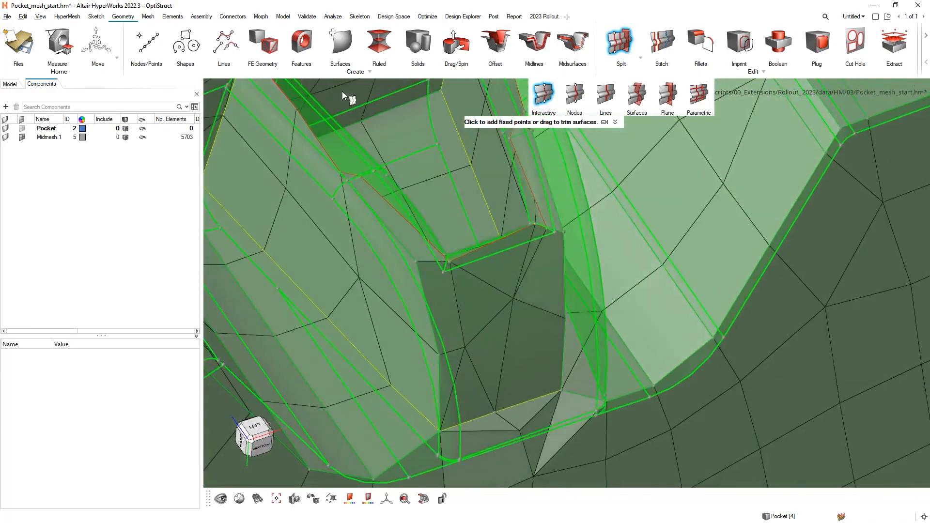
- With Midmesh Repair/Fill, repair the large pocket wall face together with the stray triangular faces at the rim clip's lower edge
{"action": "left_click_drag", "start_coordinate": [550, 188], "coordinate": [510, 188], "text": "ctrl+shift"}
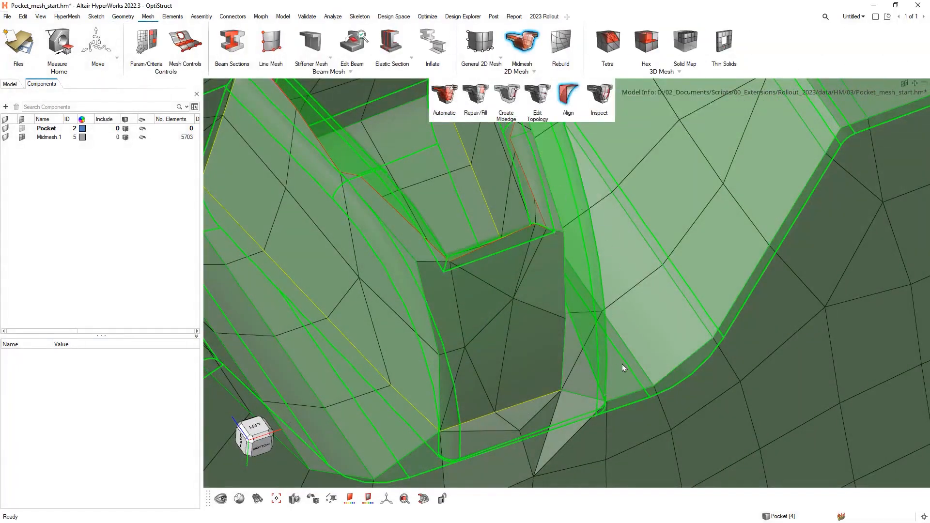
{"action": "right_click_drag", "start_coordinate": [636, 307], "coordinate": [630, 294]}
{"action": "left_click", "coordinate": [480, 114]}
{"action": "scroll", "coordinate": [539, 212], "scroll_direction": "down", "scroll_amount": 3}
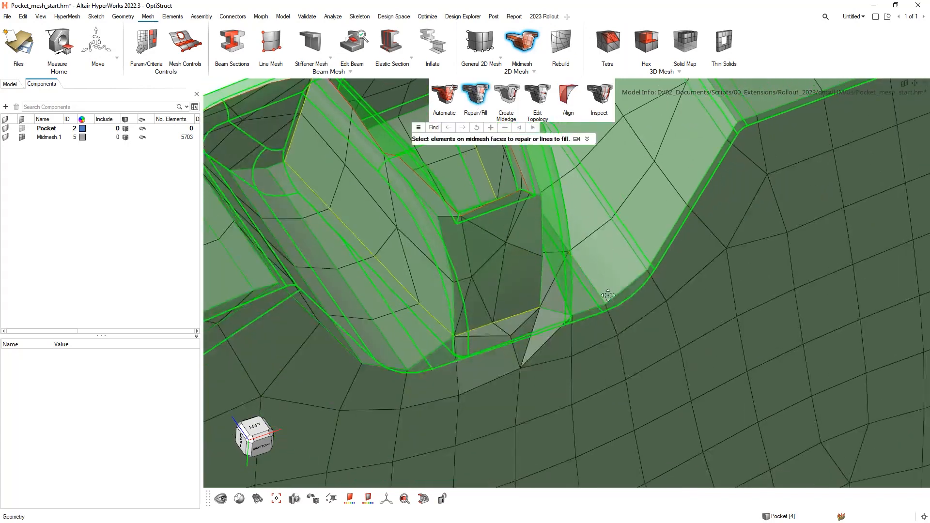
{"action": "right_click_drag", "start_coordinate": [599, 327], "coordinate": [612, 226]}
{"action": "left_click", "coordinate": [579, 322]}
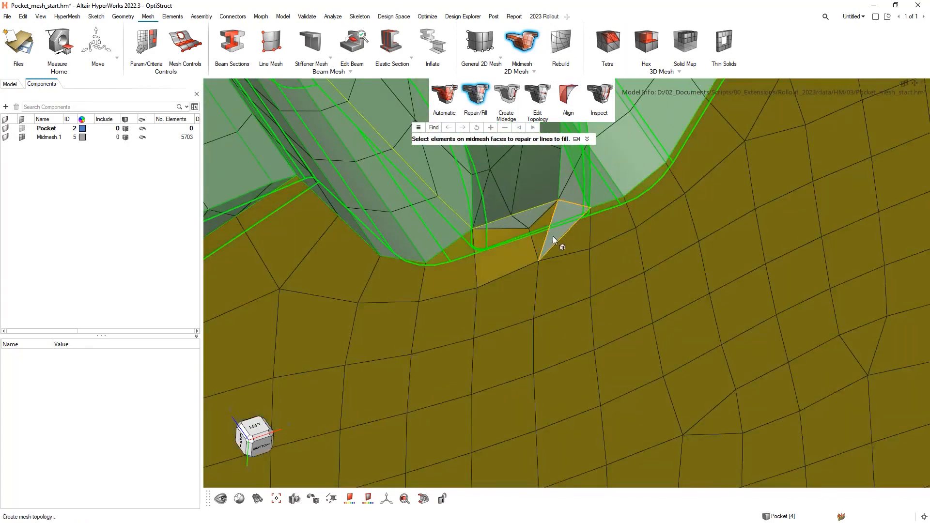
{"action": "left_click", "coordinate": [524, 231]}
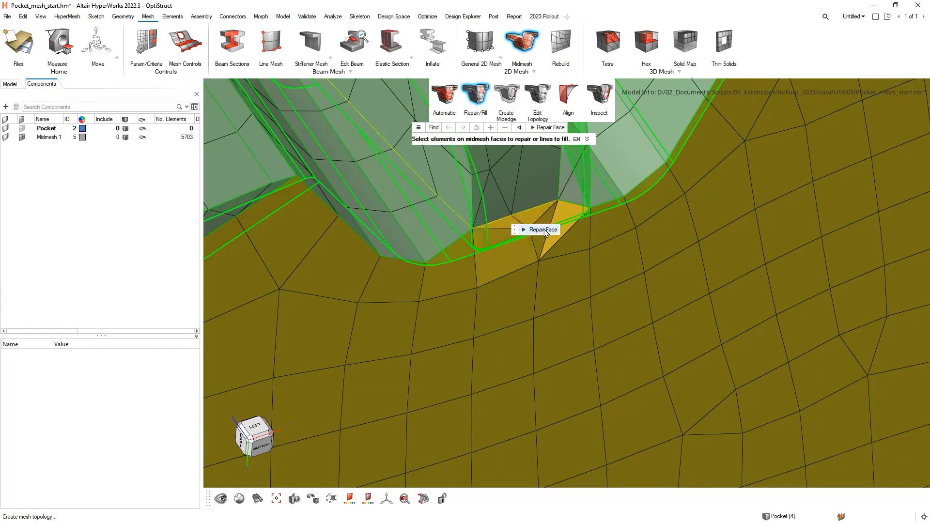
{"action": "left_click", "coordinate": [540, 230]}
{"action": "scroll", "coordinate": [583, 285], "scroll_direction": "down", "scroll_amount": 5}
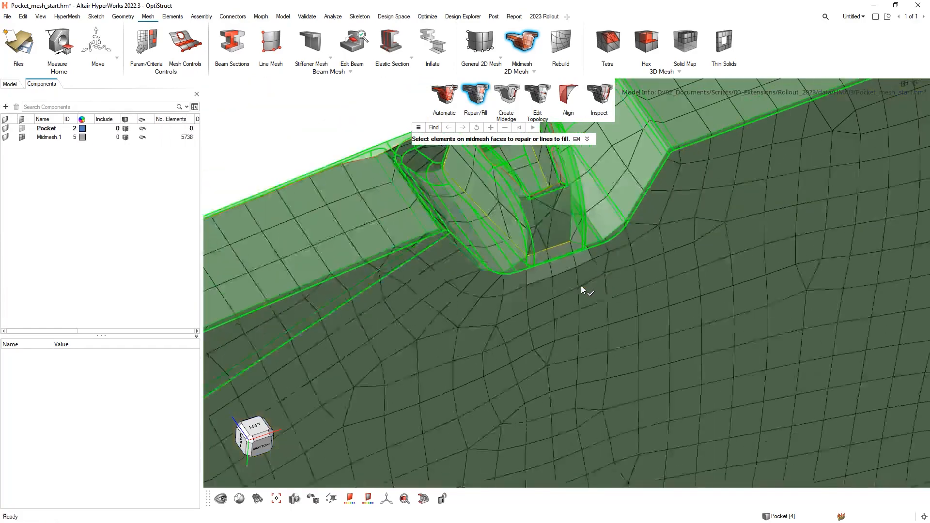
{"action": "mouse_move", "coordinate": [584, 301]}
{"action": "middle_mouse_down"}
{"action": "mouse_move", "coordinate": [548, 285]}
{"action": "mouse_move", "coordinate": [599, 298]}
{"action": "mouse_move", "coordinate": [585, 299]}
{"action": "middle_mouse_up"}
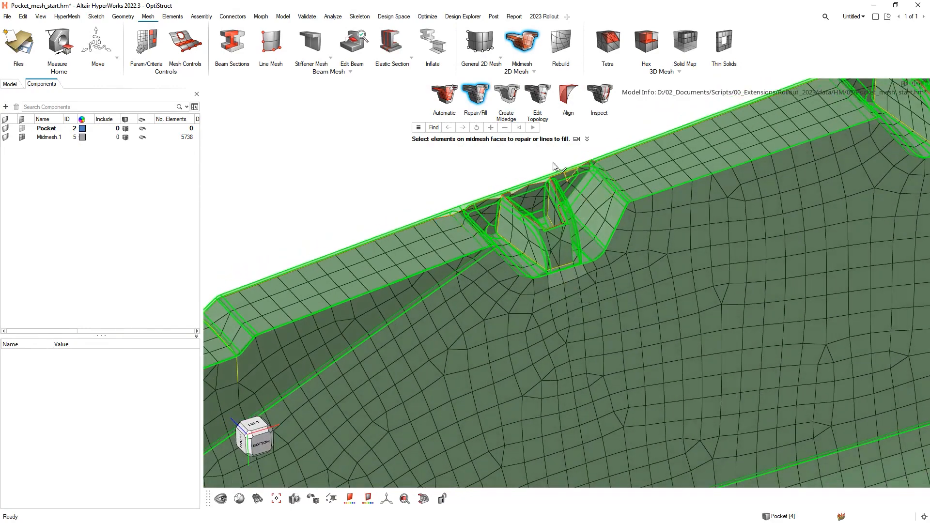
{"action": "scroll", "coordinate": [543, 301], "scroll_direction": "down", "scroll_amount": 3}
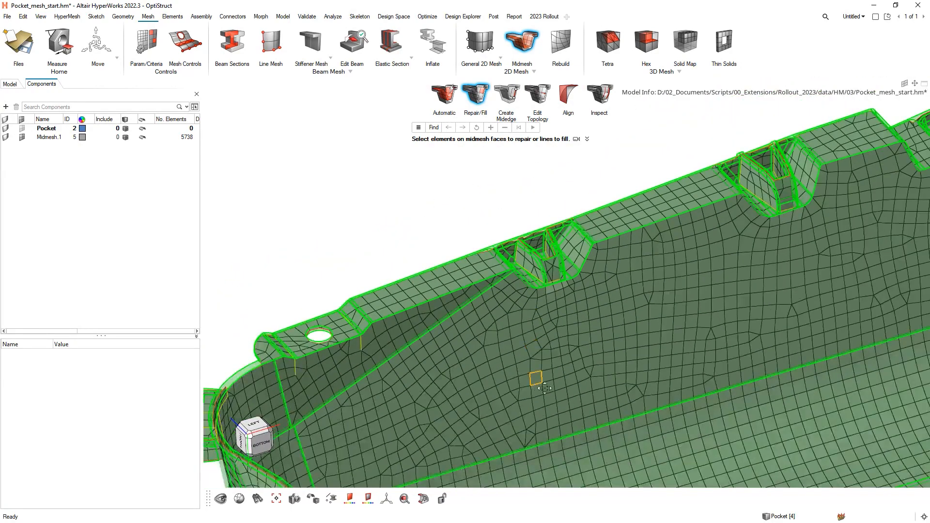
{"action": "right_click_drag", "start_coordinate": [528, 315], "coordinate": [611, 224]}
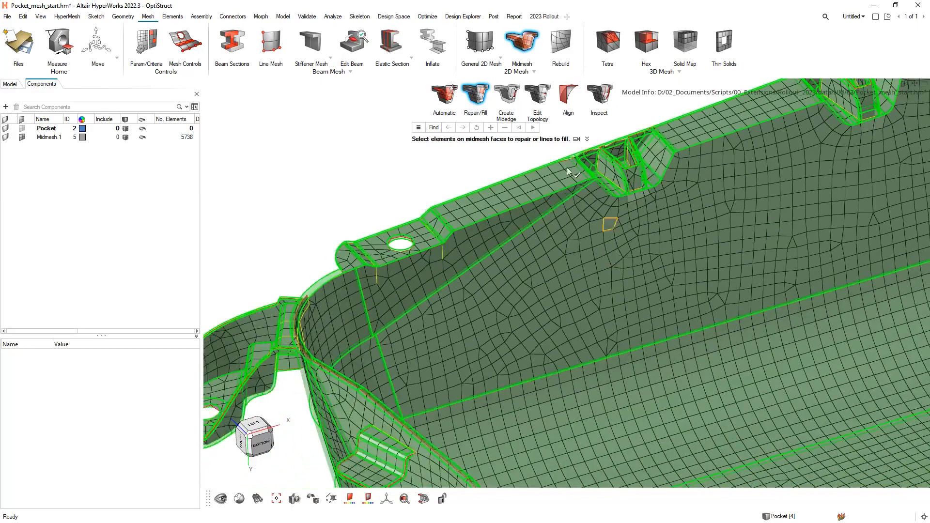
- With Midmesh Edit Topology, imprint the arc line around the end bracket's hole onto the midmesh elements
{"action": "left_click", "coordinate": [542, 95]}
{"action": "right_click_drag", "start_coordinate": [554, 350], "coordinate": [802, 249]}
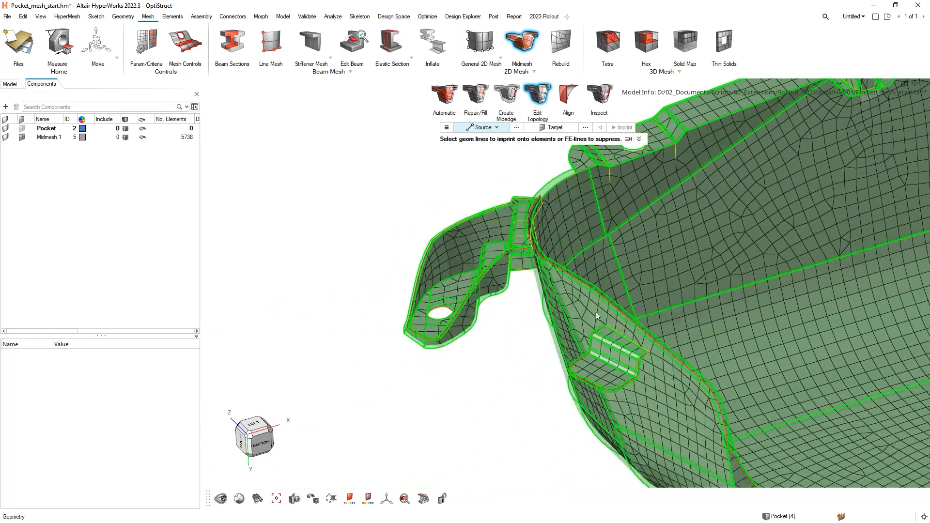
{"action": "middle_click_drag", "start_coordinate": [440, 321], "coordinate": [408, 308]}
{"action": "scroll", "coordinate": [439, 294], "scroll_direction": "up", "scroll_amount": 4}
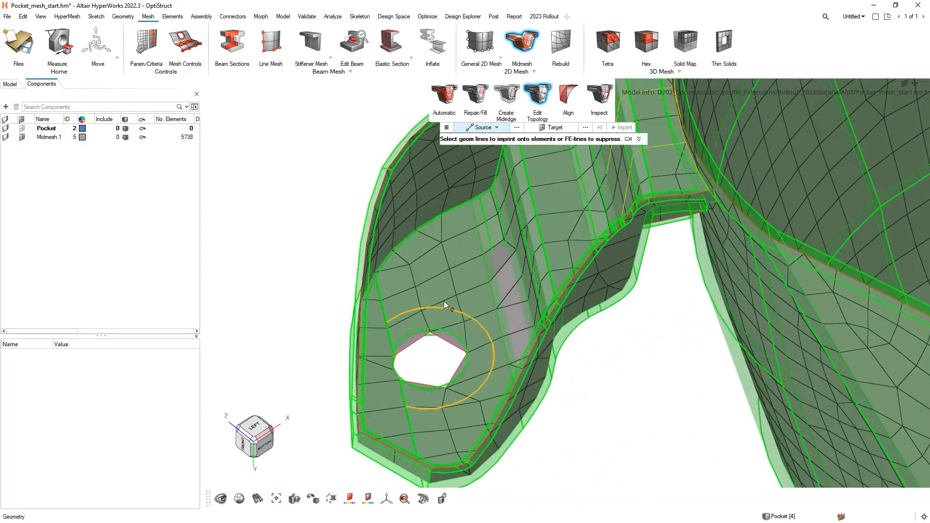
{"action": "right_click_drag", "start_coordinate": [469, 306], "coordinate": [499, 287]}
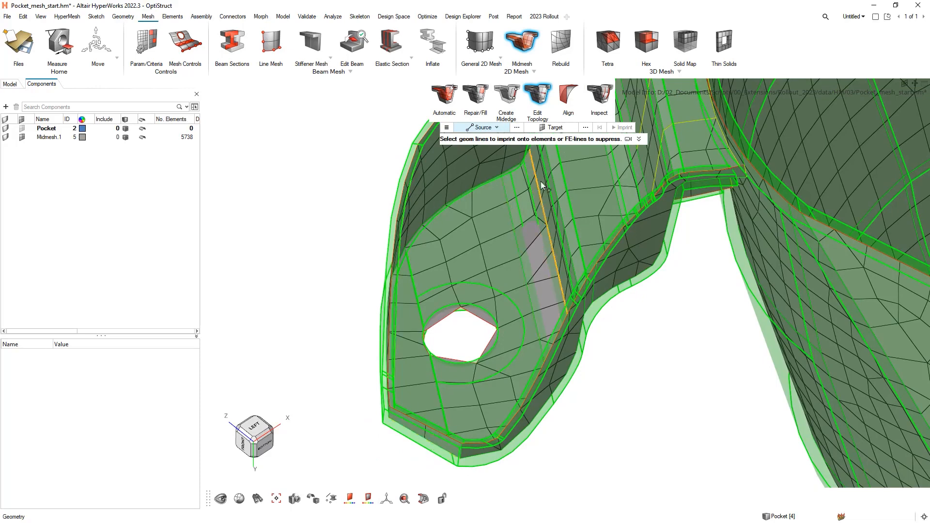
{"action": "left_click", "coordinate": [475, 286]}
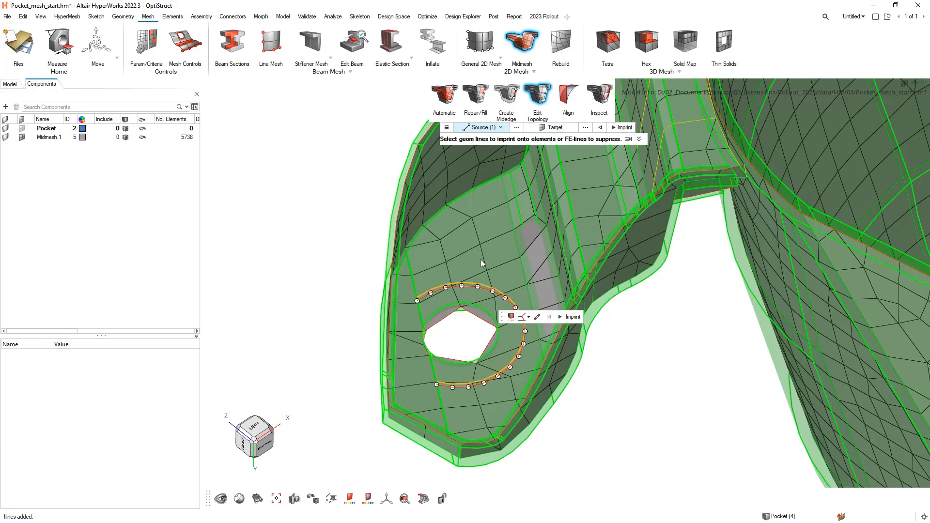
{"action": "left_click", "coordinate": [572, 317]}
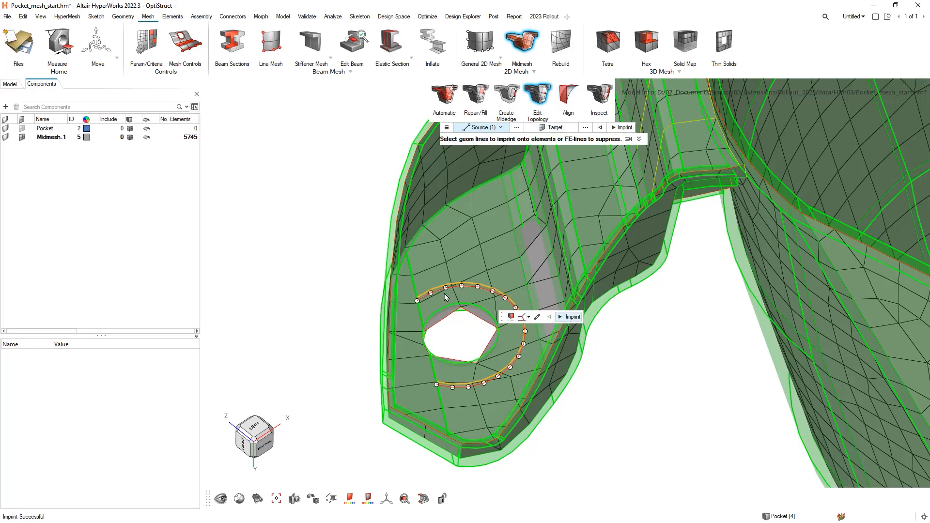
{"action": "middle_click_drag", "start_coordinate": [517, 360], "coordinate": [501, 310]}
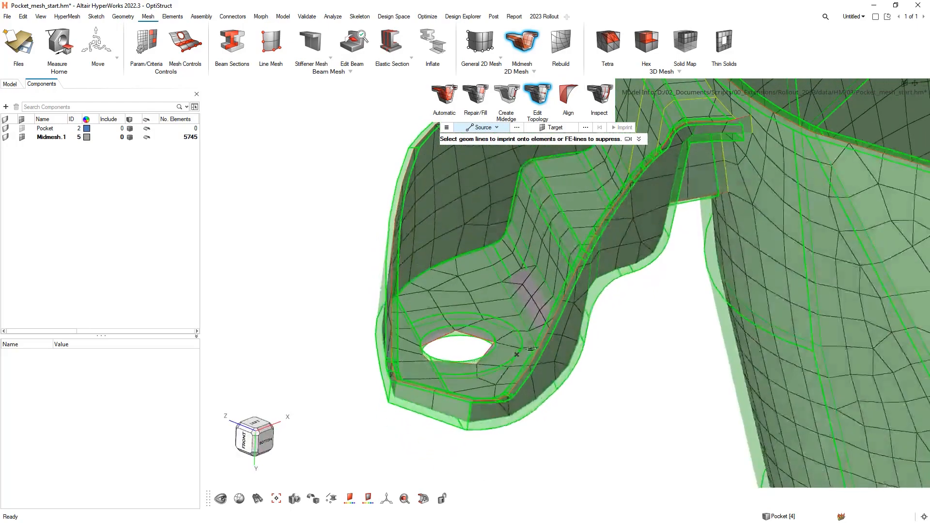
{"action": "scroll", "coordinate": [502, 310], "scroll_direction": "up", "scroll_amount": 3}
{"action": "right_click_drag", "start_coordinate": [644, 350], "coordinate": [623, 358]}
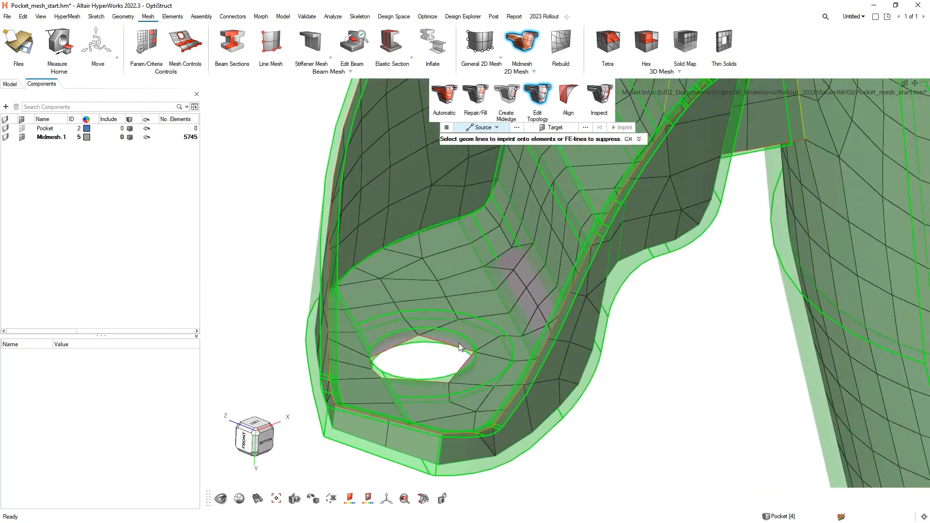
{"action": "key", "text": "Escape"}
- Start Midmesh Inspect on the whole part and select the Pocket solid as its source geometry
{"action": "scroll", "coordinate": [473, 310], "scroll_direction": "down", "scroll_amount": 6}
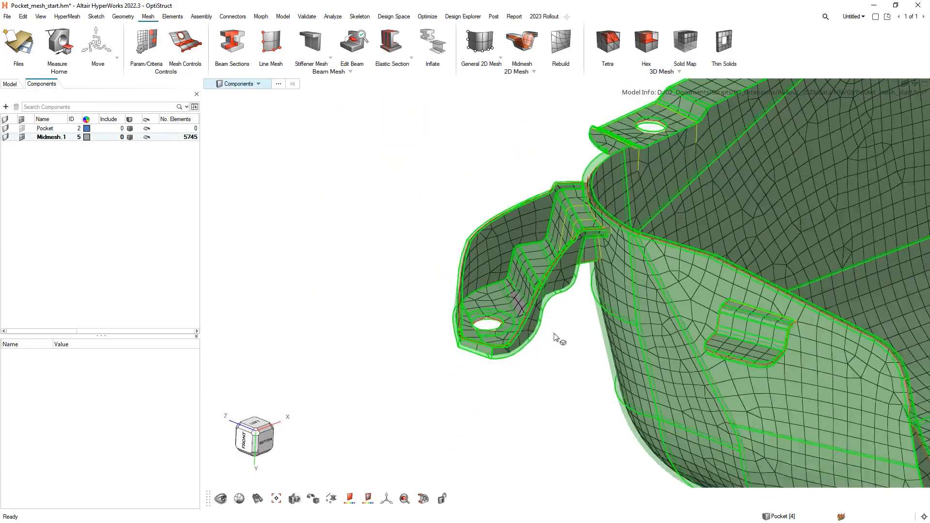
{"action": "right_click_drag", "start_coordinate": [557, 340], "coordinate": [406, 305]}
{"action": "scroll", "coordinate": [447, 333], "scroll_direction": "down", "scroll_amount": 3}
{"action": "right_click_drag", "start_coordinate": [446, 348], "coordinate": [365, 343]}
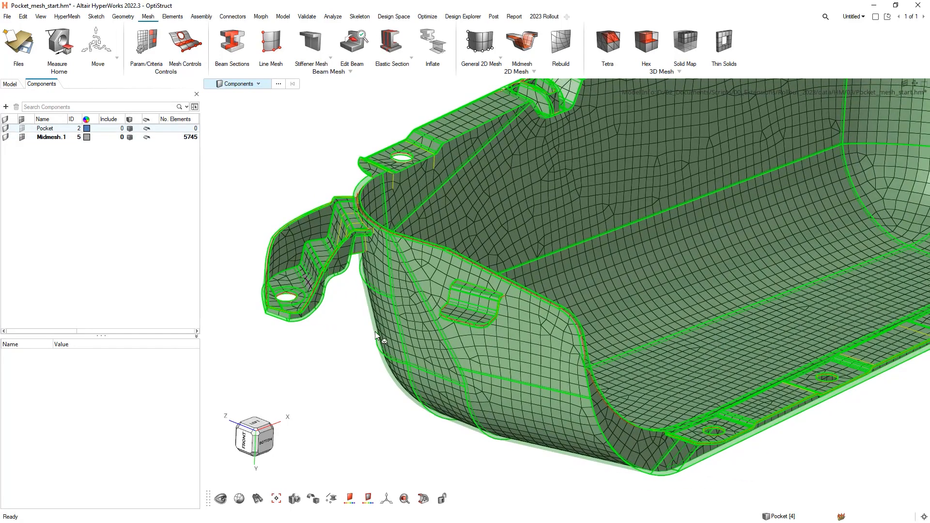
{"action": "scroll", "coordinate": [519, 212], "scroll_direction": "down", "scroll_amount": 4}
{"action": "right_click_drag", "start_coordinate": [519, 211], "coordinate": [450, 246]}
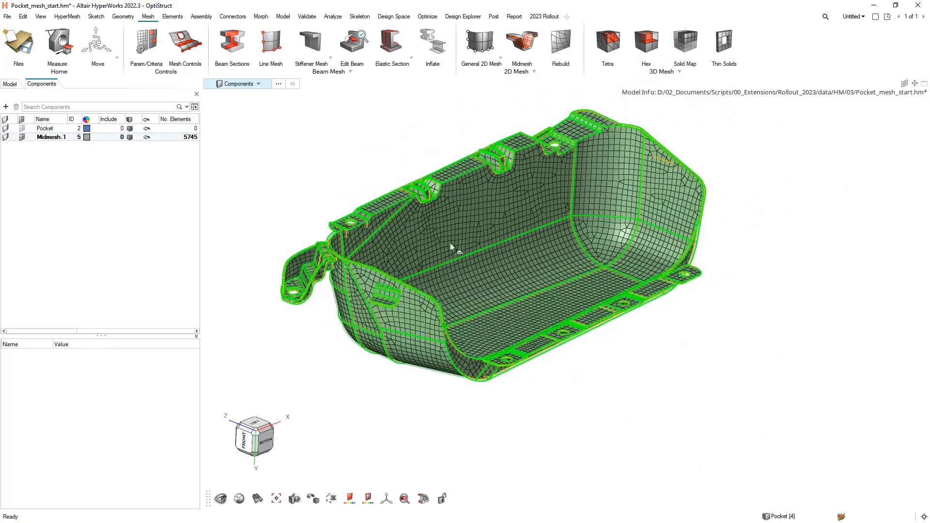
{"action": "right_click", "coordinate": [422, 145], "text": "alt"}
{"action": "left_click", "coordinate": [415, 147]}
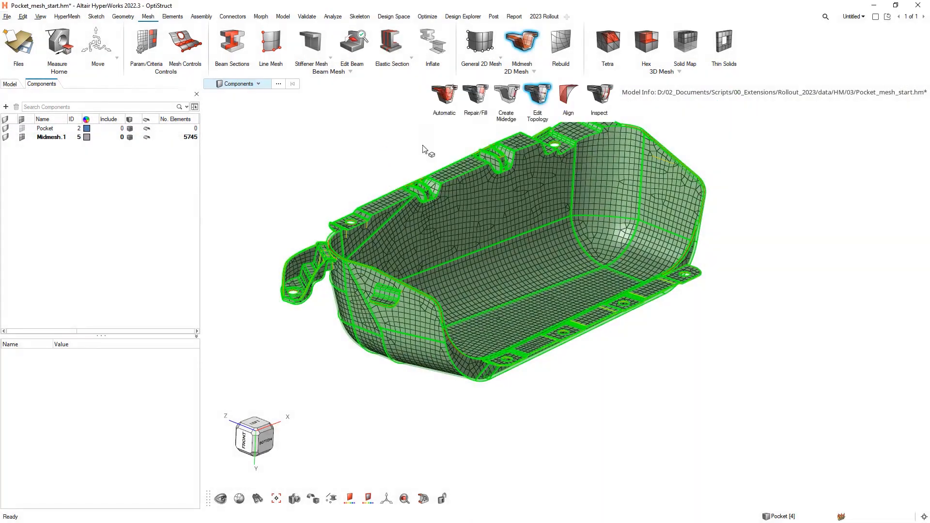
{"action": "left_click", "coordinate": [600, 102]}
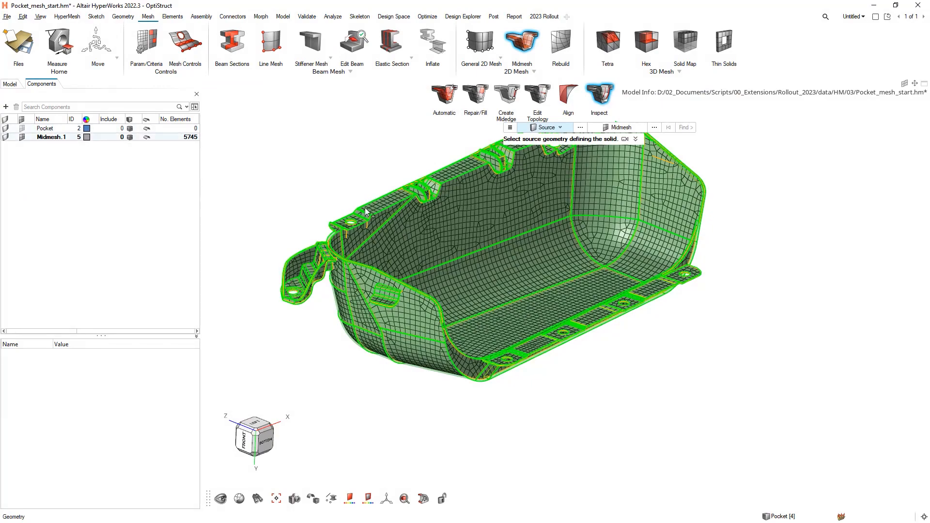
{"action": "scroll", "coordinate": [365, 208], "scroll_direction": "up", "scroll_amount": 8}
{"action": "left_click", "coordinate": [359, 217]}
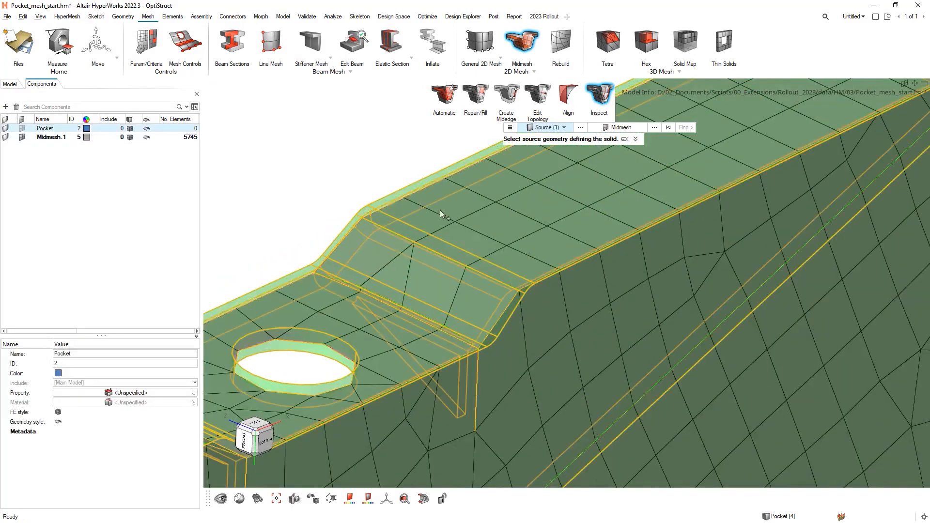
- Select all Midmesh.1 elements by component as the midmesh to inspect and find its problems
{"action": "scroll", "coordinate": [441, 211], "scroll_direction": "down", "scroll_amount": 5}
{"action": "left_click", "coordinate": [633, 130]}
{"action": "right_click_drag", "start_coordinate": [427, 177], "coordinate": [446, 163]}
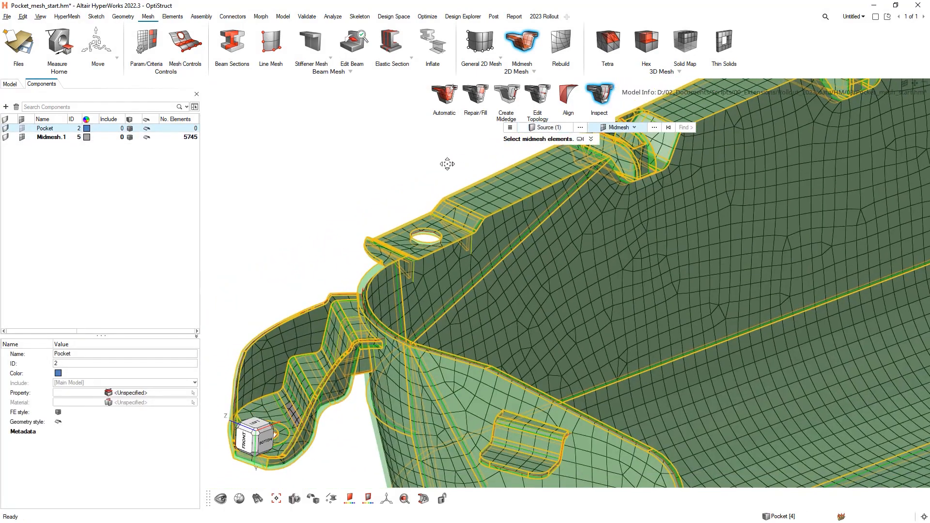
{"action": "left_click", "coordinate": [654, 128]}
{"action": "left_click", "coordinate": [587, 184]}
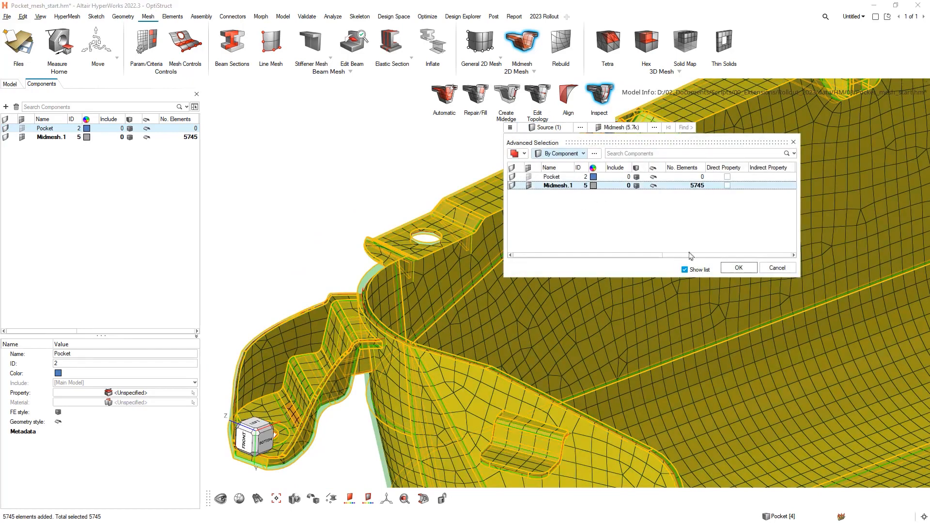
{"action": "left_click", "coordinate": [738, 268]}
{"action": "left_click", "coordinate": [690, 127]}
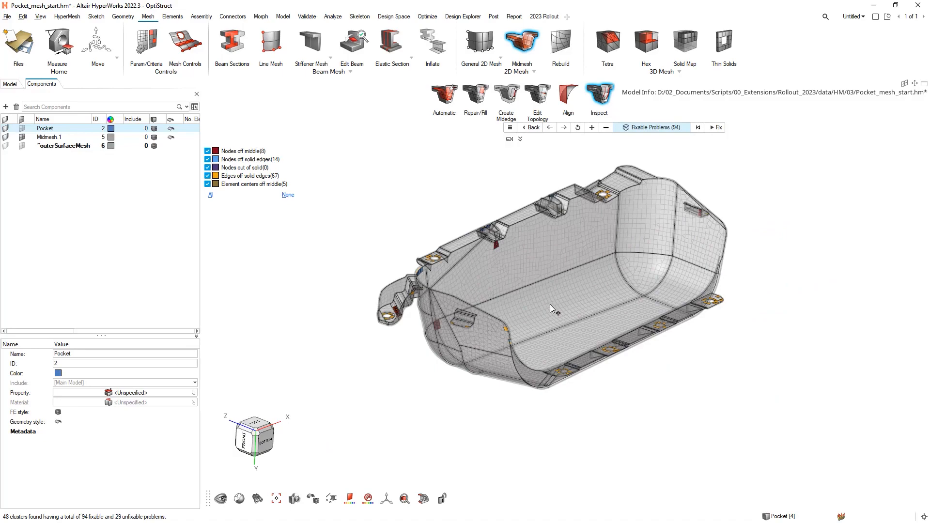
- Isolate the Nodes off middle problems and fix the marked nodes at the inner corner and below the rim clip individually
{"action": "middle_click_drag", "start_coordinate": [550, 305], "coordinate": [550, 270]}
{"action": "left_click", "coordinate": [293, 151]}
{"action": "scroll", "coordinate": [441, 295], "scroll_direction": "up", "scroll_amount": 5}
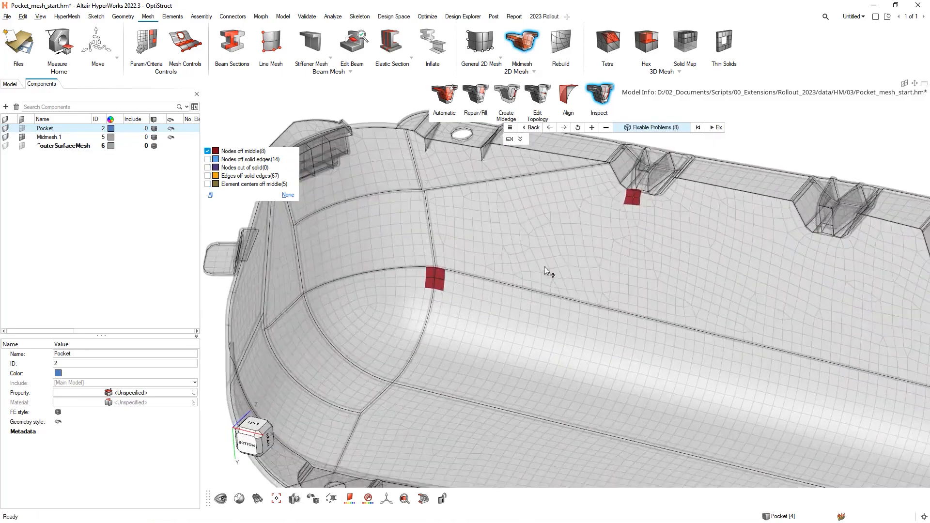
{"action": "scroll", "coordinate": [432, 256], "scroll_direction": "up", "scroll_amount": 3}
{"action": "left_click", "coordinate": [431, 259]}
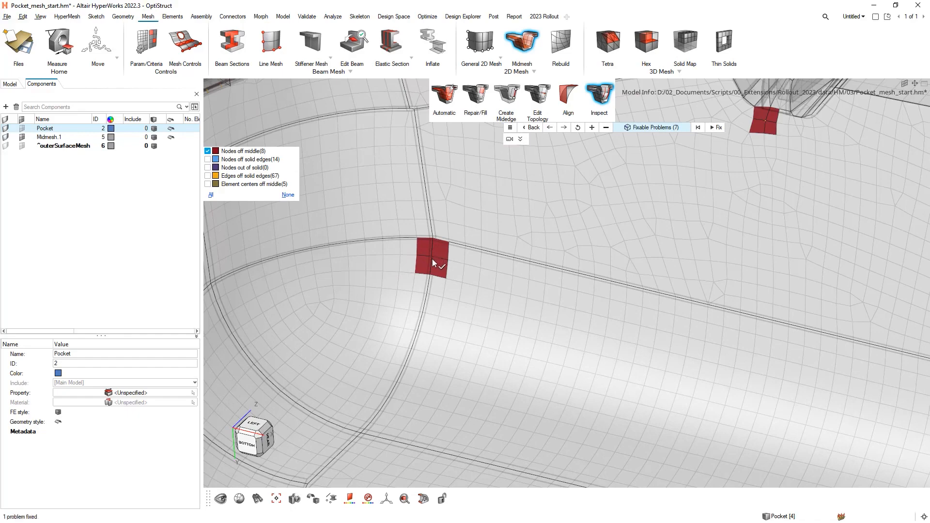
{"action": "right_click_drag", "start_coordinate": [779, 178], "coordinate": [606, 272]}
{"action": "left_click", "coordinate": [601, 217]}
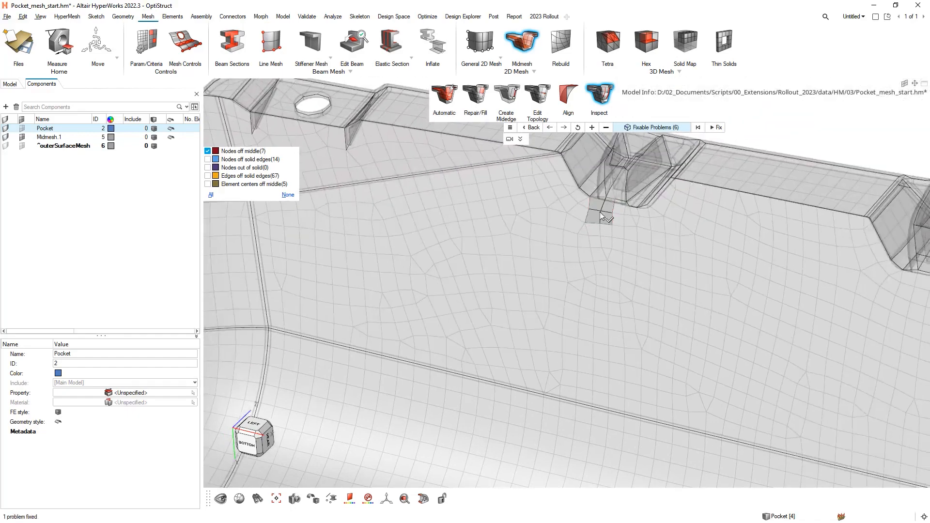
- Fix all remaining Nodes off middle problems at once
{"action": "scroll", "coordinate": [533, 245], "scroll_direction": "down", "scroll_amount": 4}
{"action": "scroll", "coordinate": [513, 240], "scroll_direction": "down", "scroll_amount": 5}
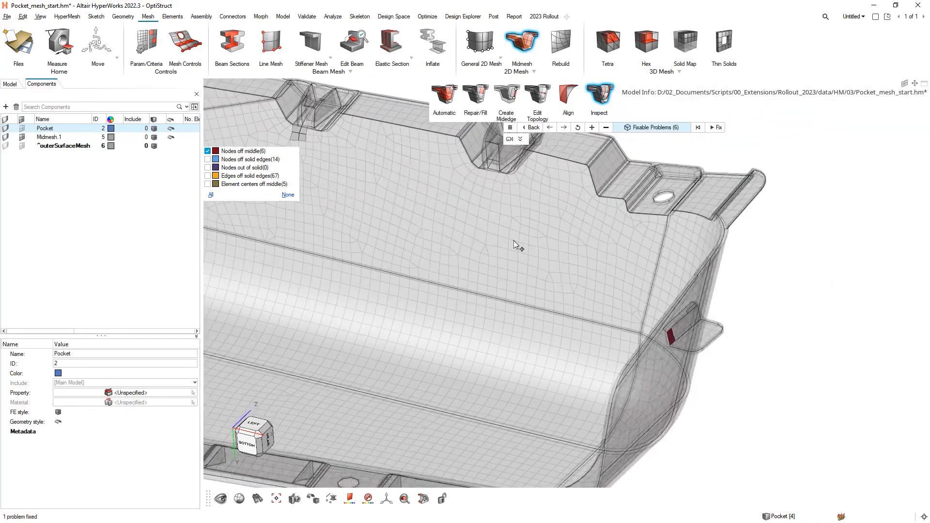
{"action": "left_click", "coordinate": [717, 128]}
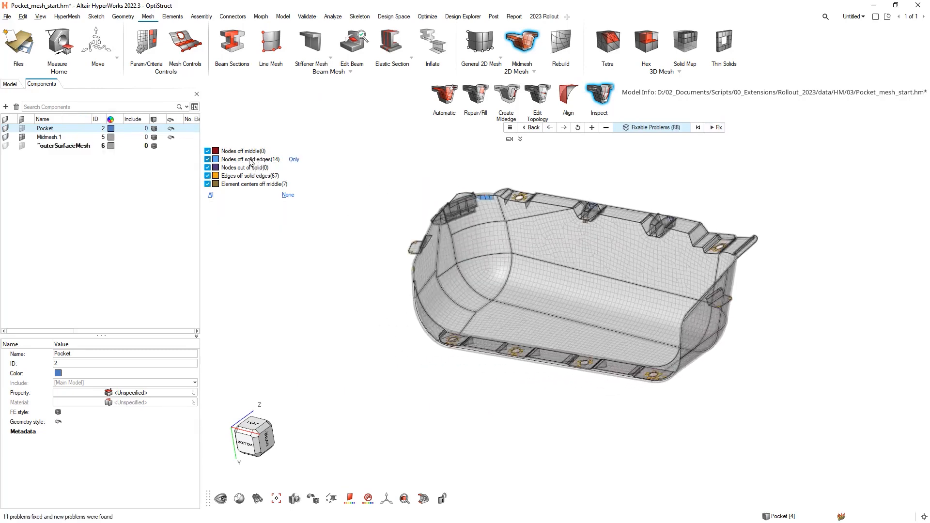
- Isolate the Nodes off solid edges problems and individually fix the marked nodes on the rim clip's upper edge and ribs
{"action": "left_click", "coordinate": [294, 160]}
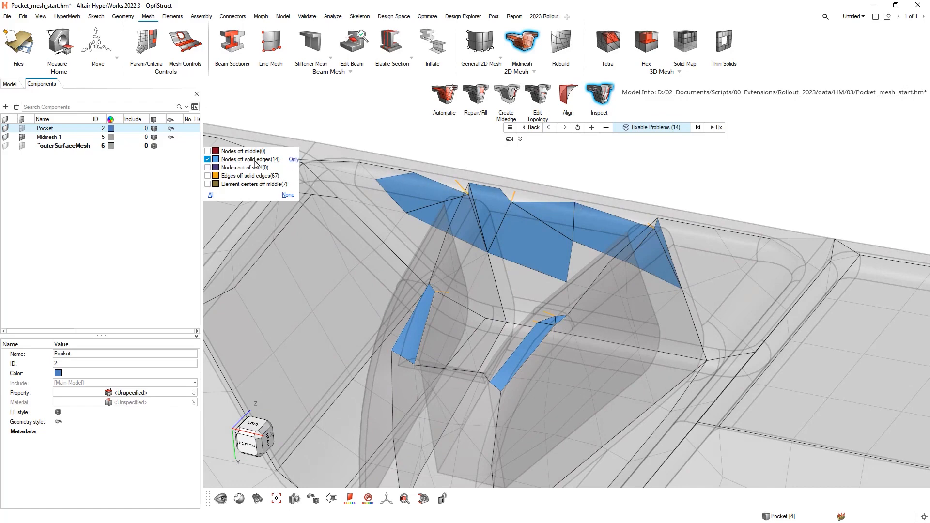
{"action": "left_click", "coordinate": [467, 192]}
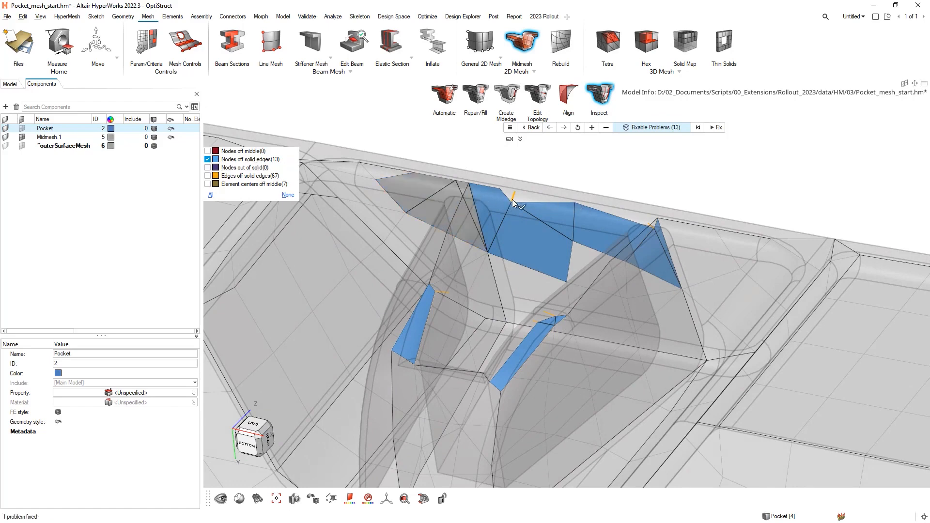
{"action": "left_click", "coordinate": [513, 202]}
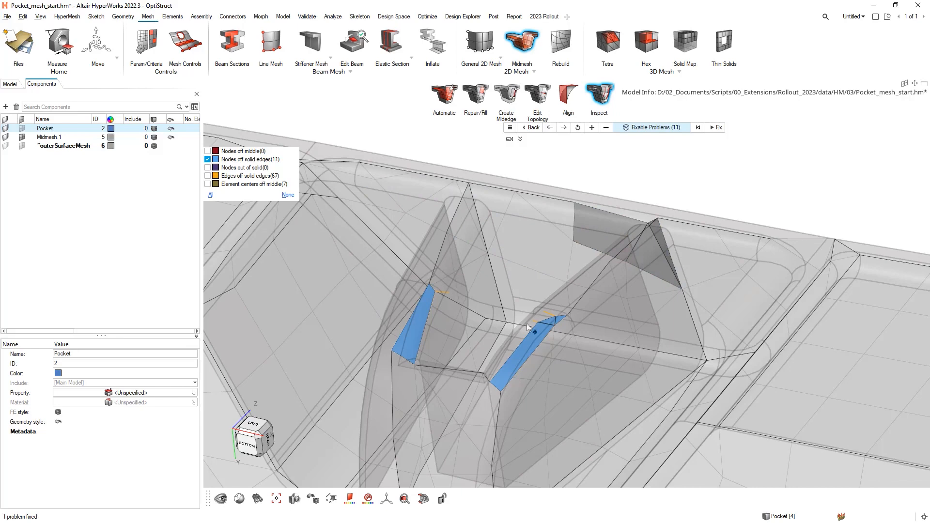
{"action": "left_click", "coordinate": [542, 328]}
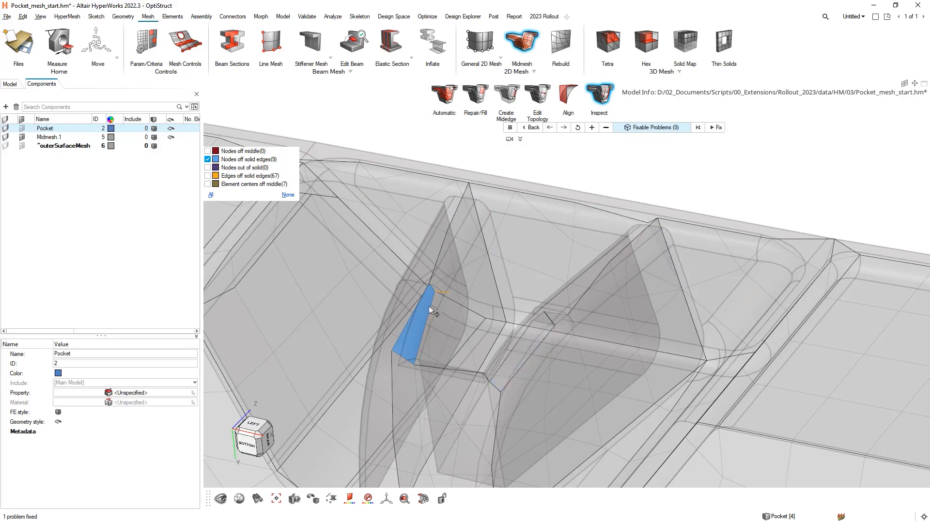
{"action": "left_click", "coordinate": [441, 295]}
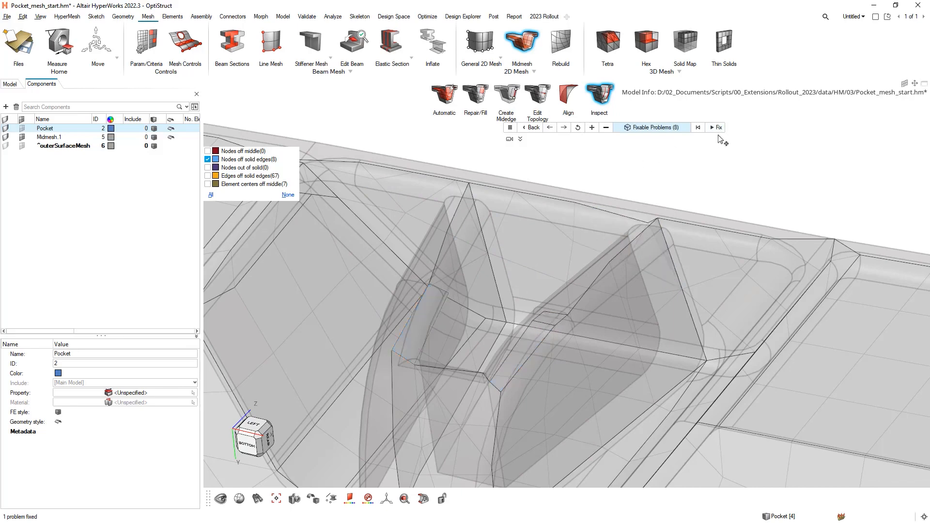
- Show only the Edges off solid edges problems, examine them around the flange holes and tabs, and exit the inspection
{"action": "scroll", "coordinate": [679, 203], "scroll_direction": "down", "scroll_amount": 6}
{"action": "right_click_drag", "start_coordinate": [693, 247], "coordinate": [668, 213]}
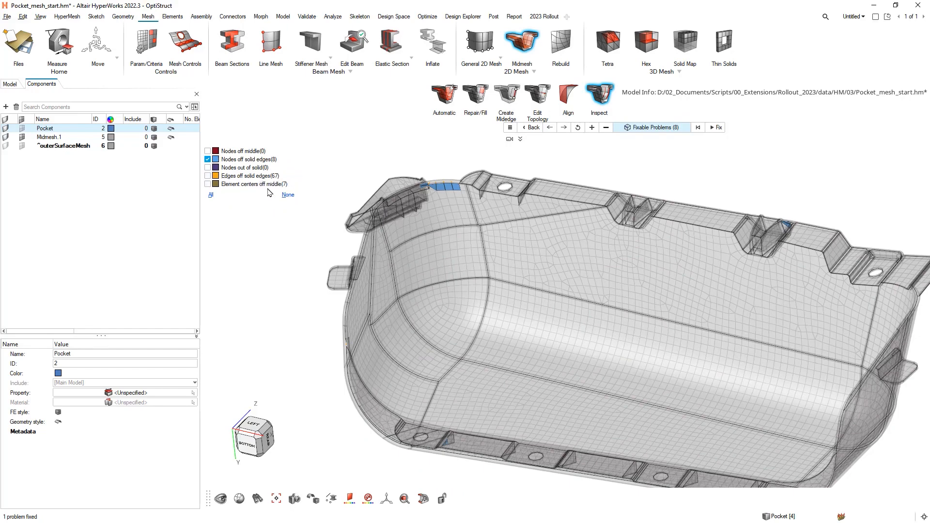
{"action": "left_click", "coordinate": [294, 176]}
{"action": "scroll", "coordinate": [536, 374], "scroll_direction": "up", "scroll_amount": 8}
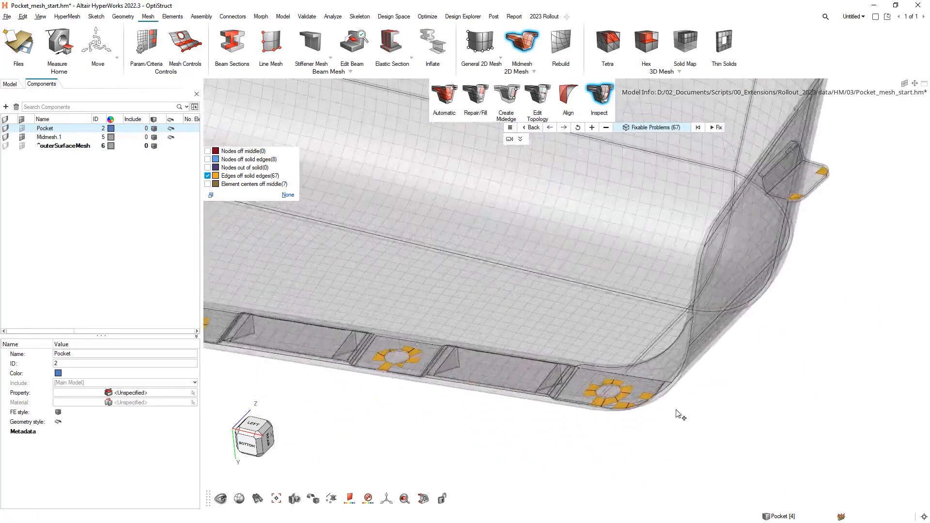
{"action": "scroll", "coordinate": [582, 397], "scroll_direction": "down", "scroll_amount": 4}
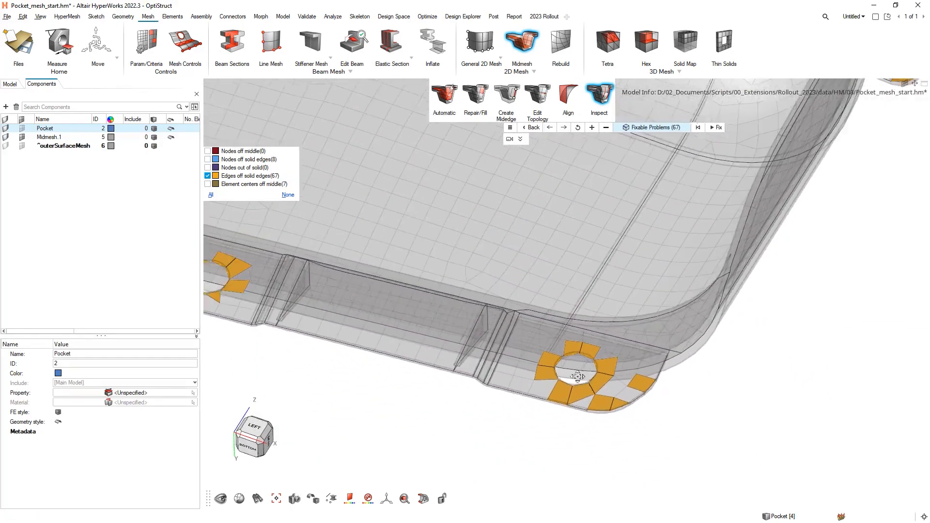
{"action": "right_click_drag", "start_coordinate": [581, 394], "coordinate": [358, 444]}
{"action": "right_click_drag", "start_coordinate": [544, 318], "coordinate": [480, 474]}
{"action": "scroll", "coordinate": [611, 422], "scroll_direction": "down", "scroll_amount": 5}
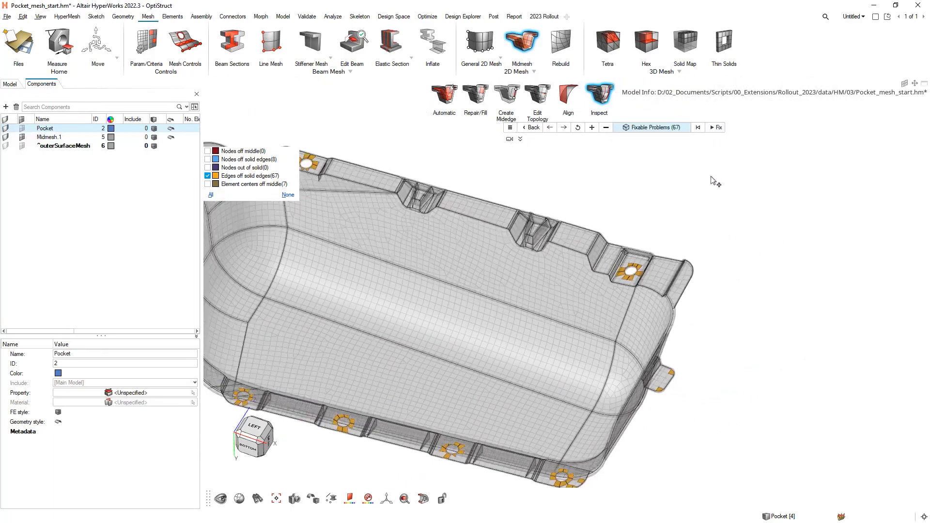
{"action": "scroll", "coordinate": [475, 258], "scroll_direction": "down", "scroll_amount": 4}
{"action": "right_click_drag", "start_coordinate": [428, 267], "coordinate": [519, 292]}
{"action": "middle_click_drag", "start_coordinate": [518, 292], "coordinate": [511, 280]}
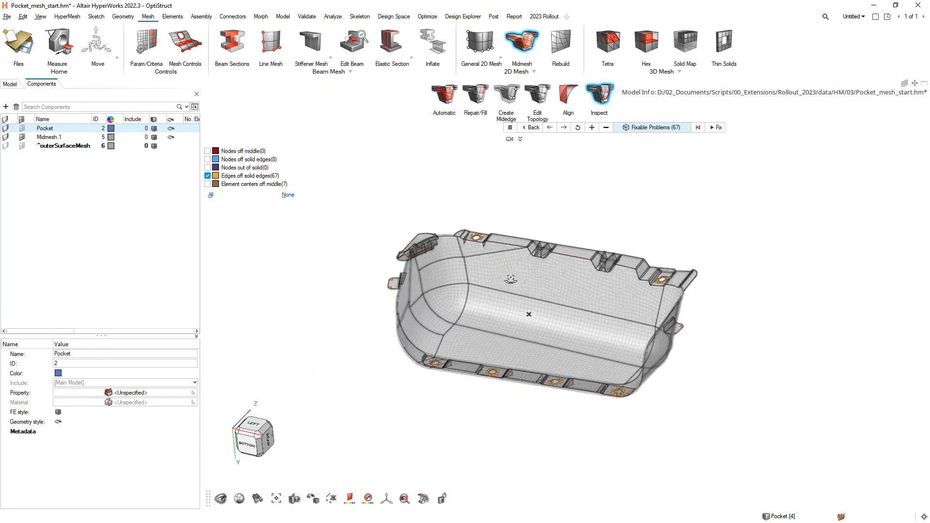
{"action": "key", "text": "Escape"}
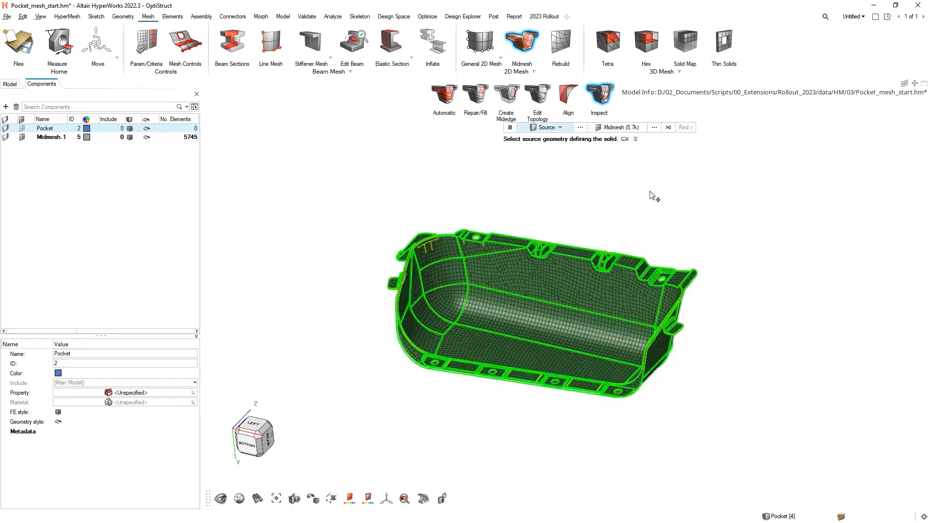
{"action": "mouse_move", "coordinate": [741, 233]}
{"action": "right_mouse_down"}
{"action": "mouse_move", "coordinate": [723, 216]}
{"action": "mouse_move", "coordinate": [624, 208]}
{"action": "right_mouse_up"}
{"action": "key", "text": "Escape"}
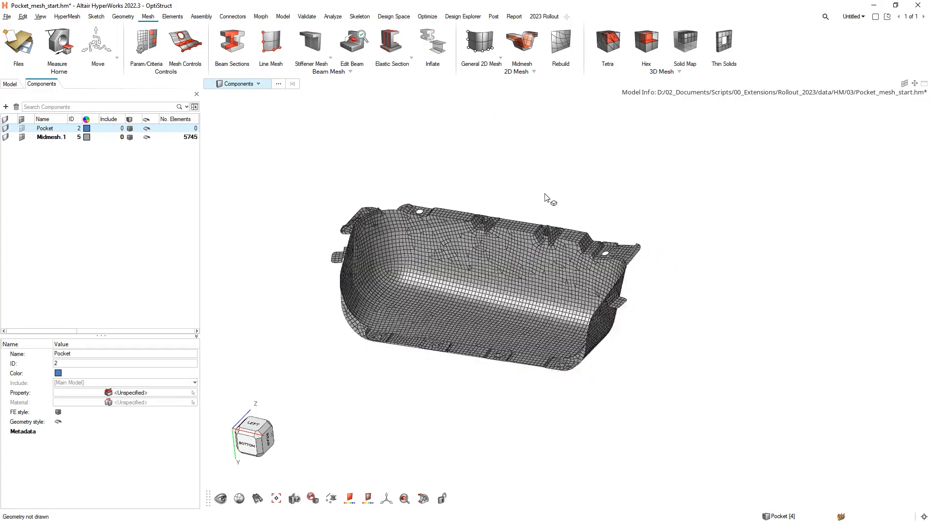
- Start Map Thickness and select the Pocket solid as the source geometry defining the thickness
{"action": "right_click_drag", "start_coordinate": [550, 199], "coordinate": [582, 183]}
{"action": "scroll", "coordinate": [439, 322], "scroll_direction": "up", "scroll_amount": 3}
{"action": "middle_click_drag", "start_coordinate": [478, 310], "coordinate": [519, 301]}
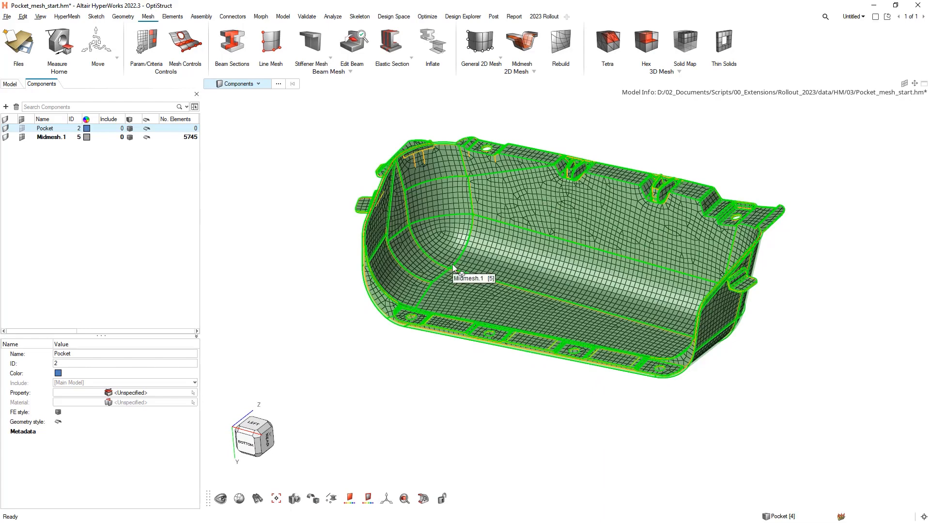
{"action": "left_click", "coordinate": [169, 18]}
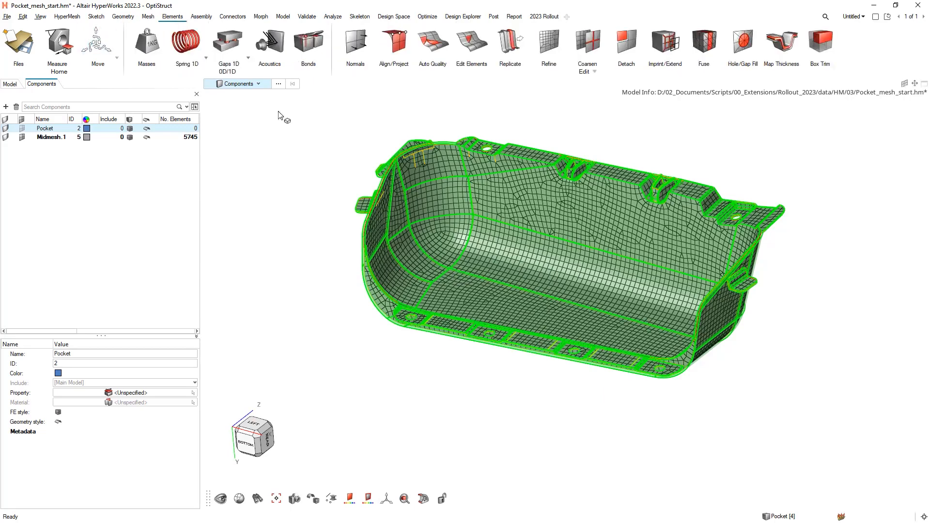
{"action": "middle_click_drag", "start_coordinate": [649, 125], "coordinate": [582, 149]}
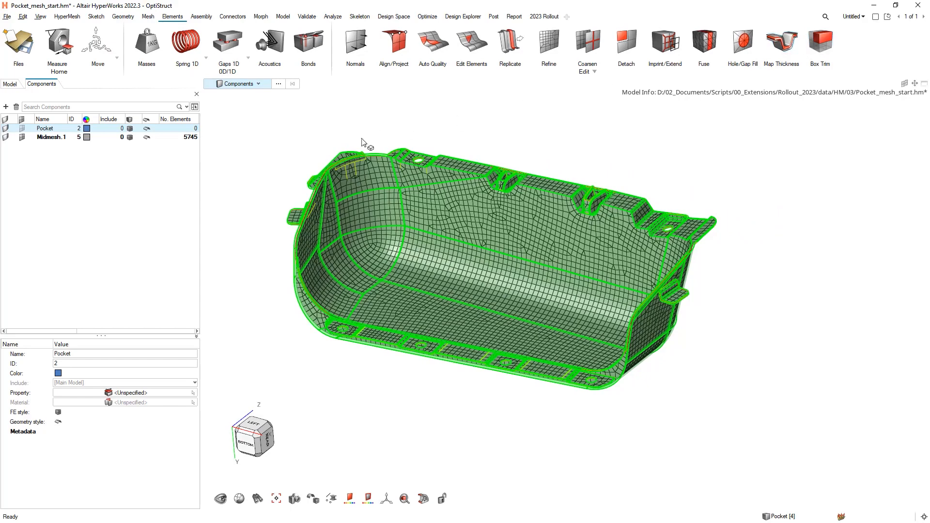
{"action": "left_click", "coordinate": [782, 41]}
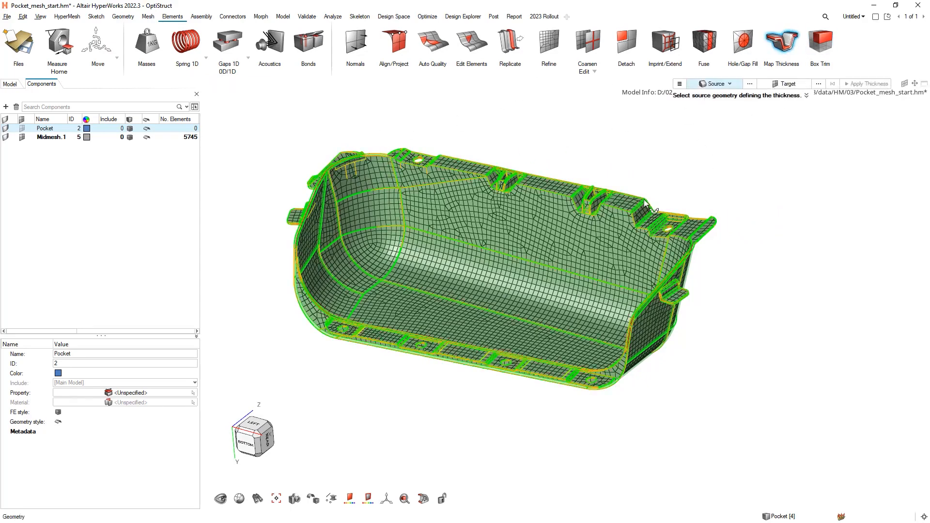
{"action": "scroll", "coordinate": [654, 205], "scroll_direction": "up", "scroll_amount": 5}
{"action": "scroll", "coordinate": [654, 205], "scroll_direction": "up", "scroll_amount": 2}
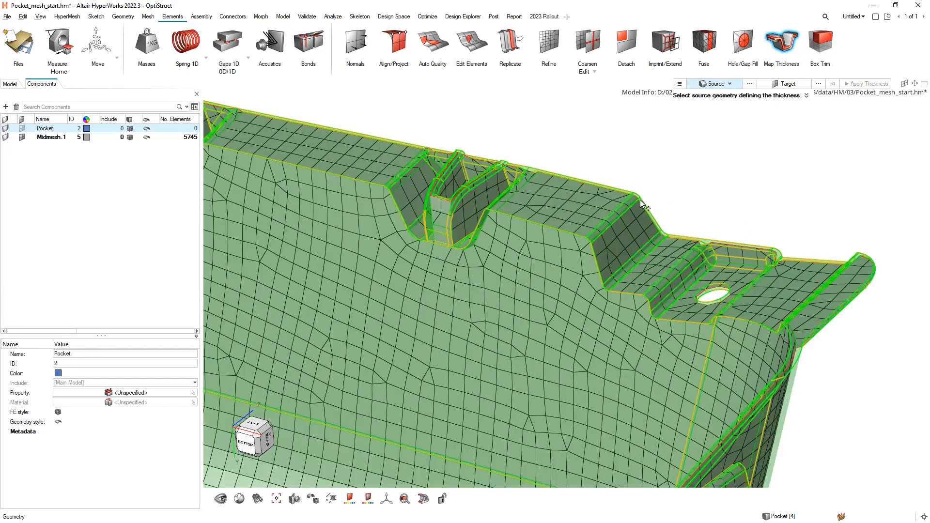
{"action": "left_click", "coordinate": [641, 203]}
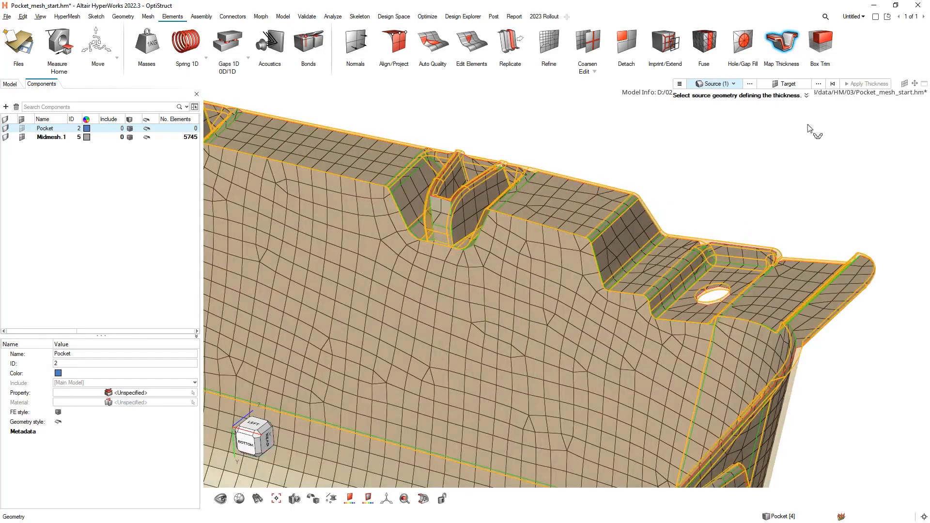
- Select all elements of the Midmesh.1 component as the thickness mapping target
{"action": "double_click", "coordinate": [799, 83]}
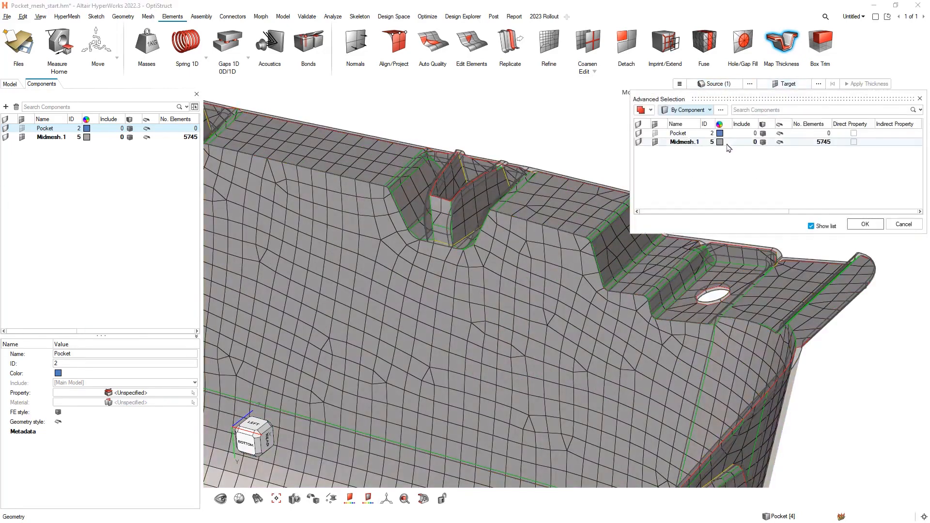
{"action": "left_click", "coordinate": [687, 142]}
{"action": "left_click", "coordinate": [866, 223]}
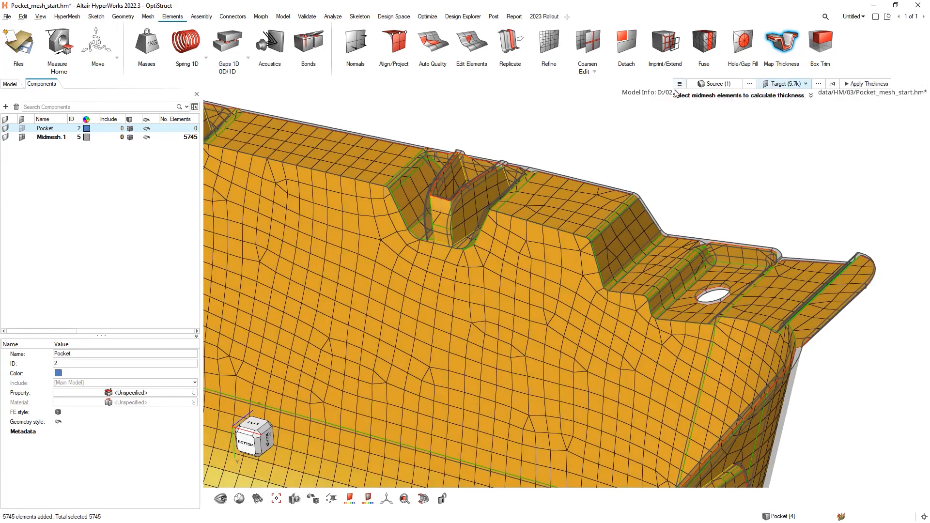
- Set the thickness output to Nodal thickness on elements, apply the mapping to the midmesh, and exit Map Thickness
{"action": "left_click", "coordinate": [680, 84]}
{"action": "left_click", "coordinate": [786, 110]}
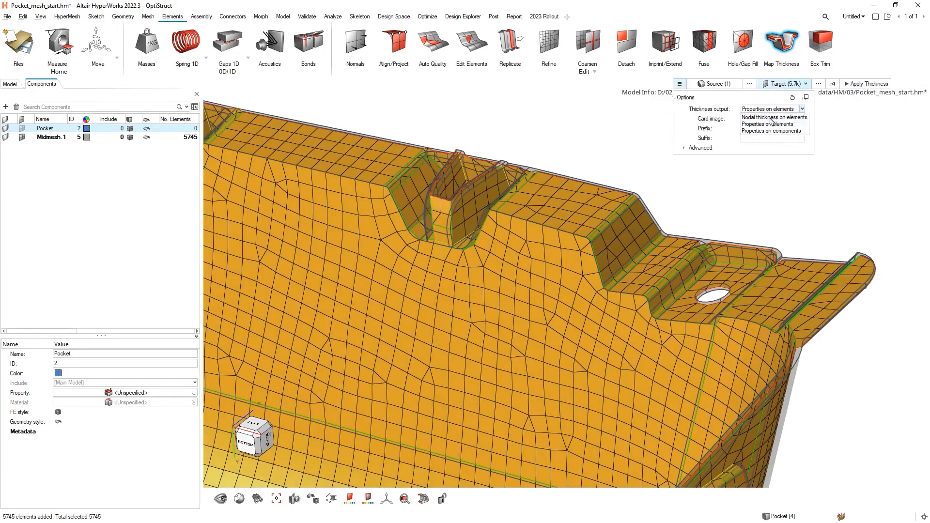
{"action": "left_click", "coordinate": [771, 118]}
{"action": "left_click", "coordinate": [867, 85]}
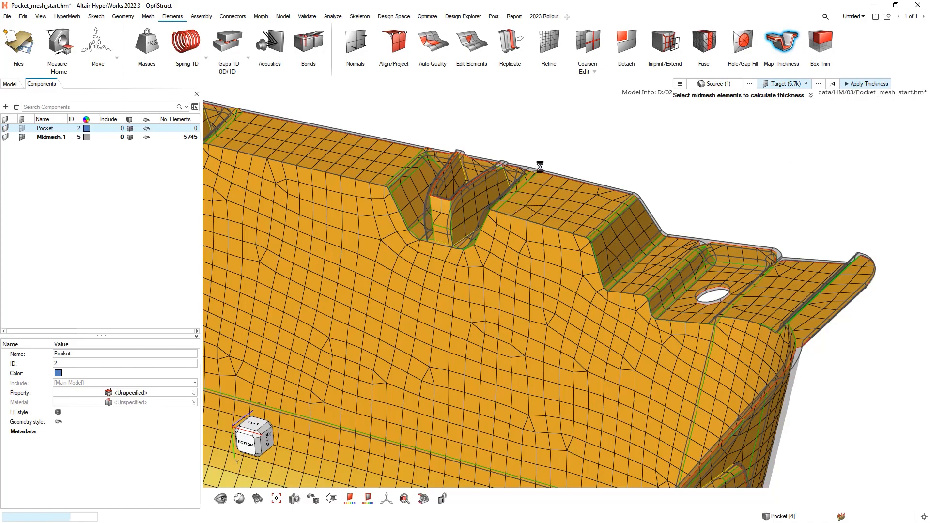
{"action": "right_click_drag", "start_coordinate": [735, 212], "coordinate": [844, 172]}
{"action": "key", "text": "Escape"}
- Hide the geometry, colour the mesh by Thickness, and examine the thickness distribution over the whole pocket
{"action": "scroll", "coordinate": [439, 364], "scroll_direction": "down", "scroll_amount": 3}
{"action": "right_click_drag", "start_coordinate": [657, 197], "coordinate": [701, 155]}
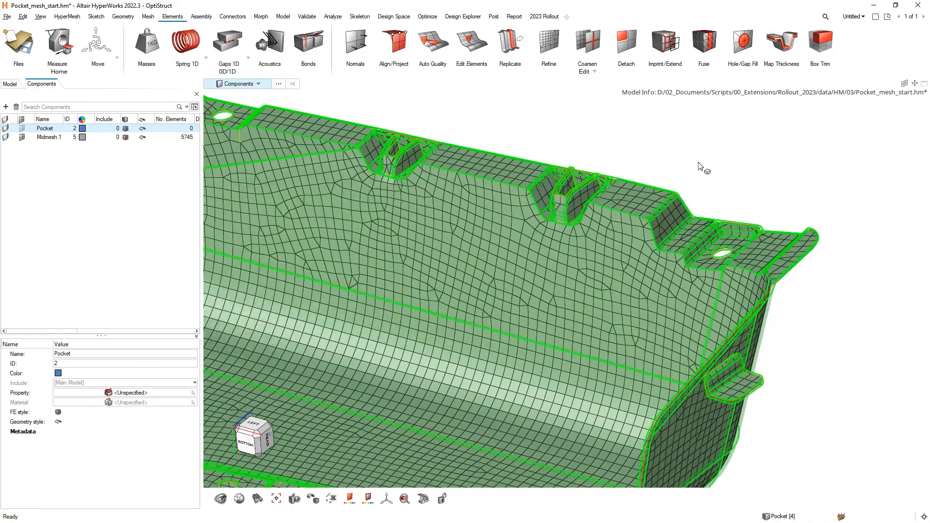
{"action": "key", "text": "m"}
{"action": "key", "text": "m"}
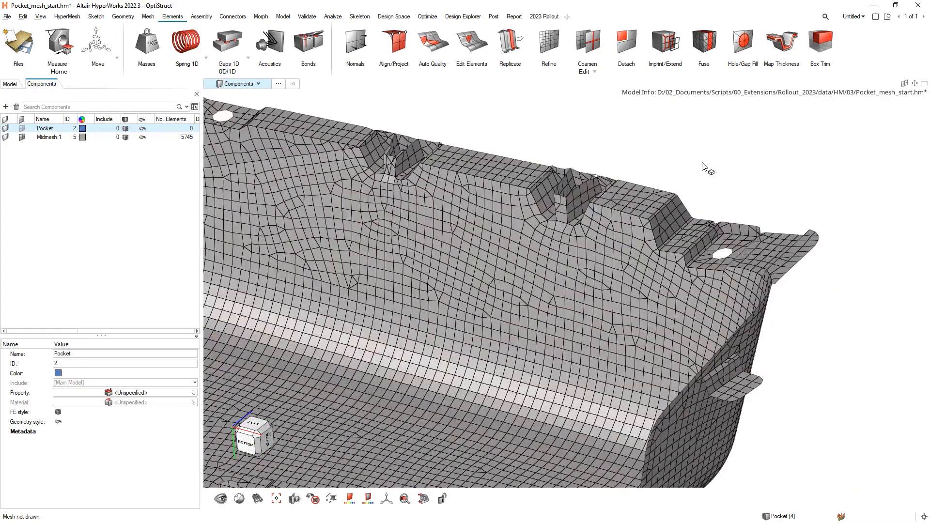
{"action": "left_click", "coordinate": [351, 500]}
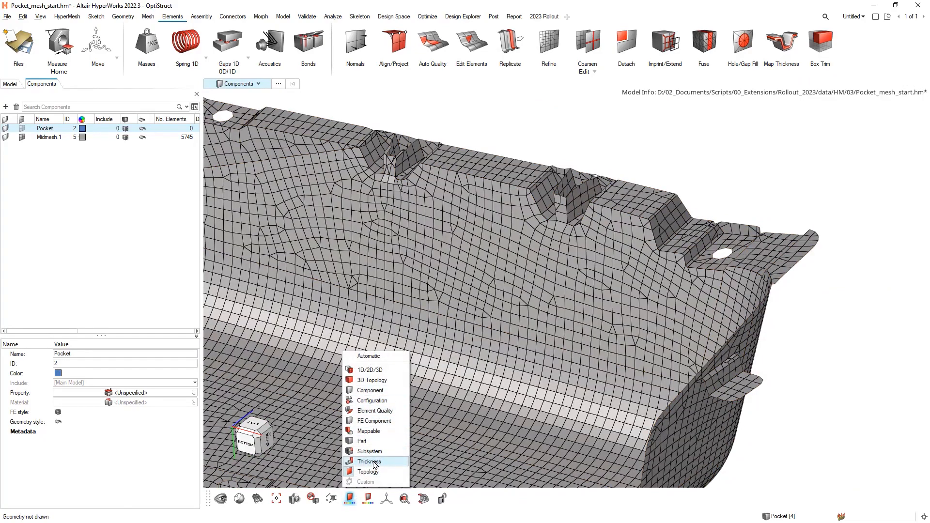
{"action": "left_click", "coordinate": [373, 463]}
{"action": "scroll", "coordinate": [484, 339], "scroll_direction": "down", "scroll_amount": 3}
{"action": "scroll", "coordinate": [594, 280], "scroll_direction": "up", "scroll_amount": 3}
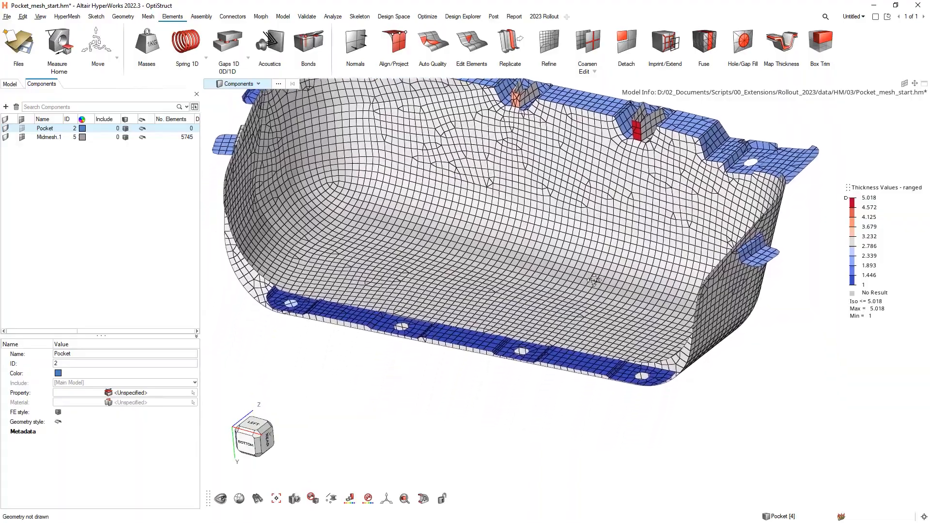
{"action": "right_click_drag", "start_coordinate": [594, 280], "coordinate": [659, 340]}
{"action": "mouse_move", "coordinate": [460, 327]}
{"action": "middle_mouse_down"}
{"action": "mouse_move", "coordinate": [568, 335]}
{"action": "mouse_move", "coordinate": [501, 323]}
{"action": "middle_mouse_up"}
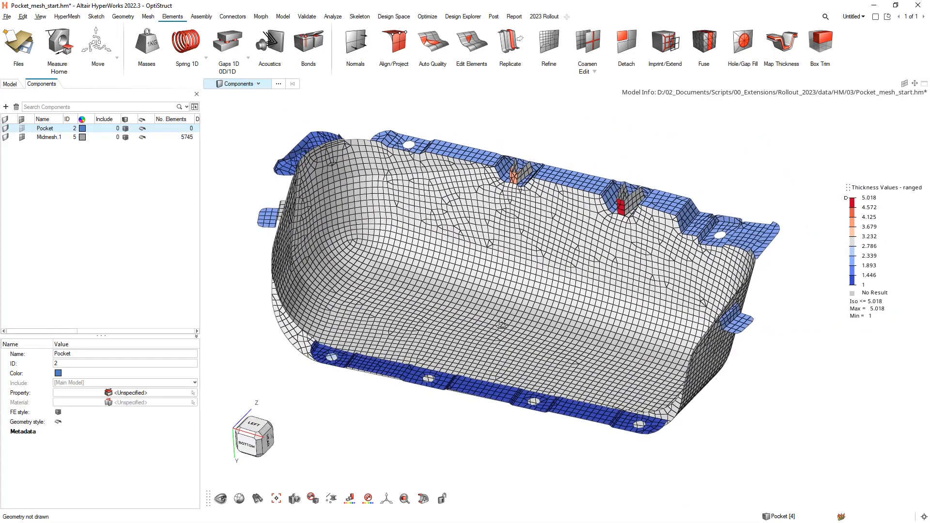
- Load the prepared Cleanup model Pocket_mesh_done.hm without saving the current one, and reset the element colouring to Automatic
{"action": "left_click", "coordinate": [544, 17]}
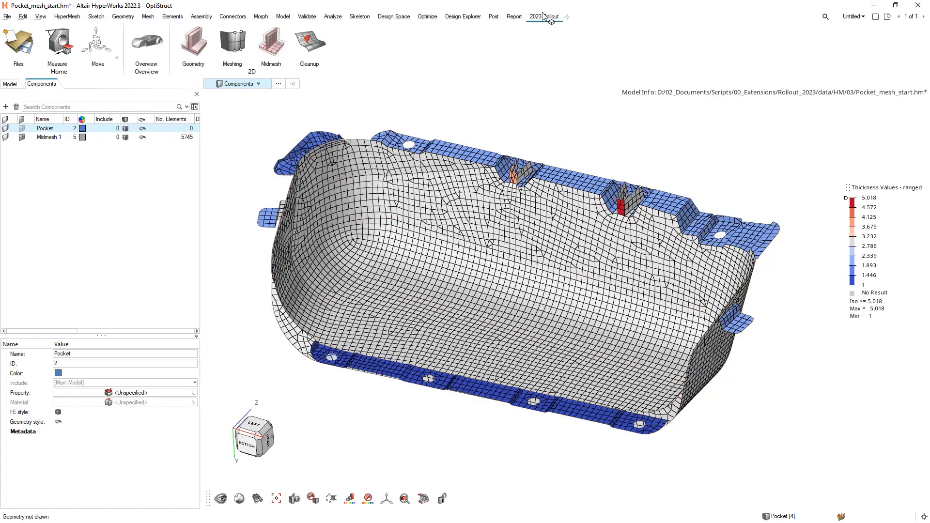
{"action": "left_click", "coordinate": [301, 47]}
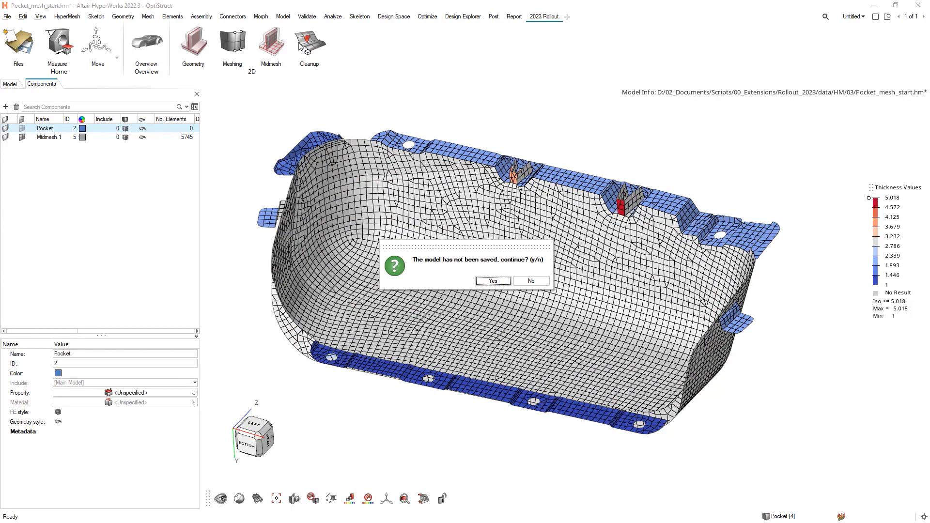
{"action": "left_click", "coordinate": [502, 282]}
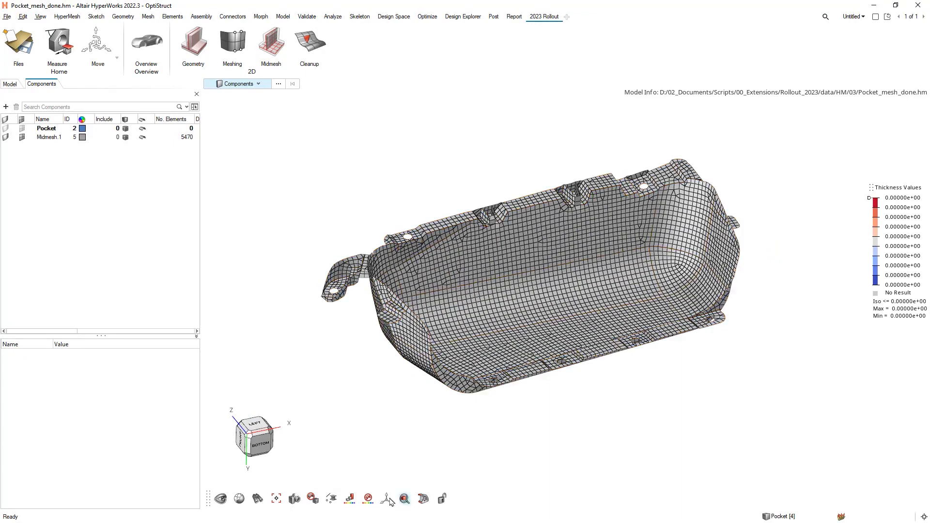
{"action": "left_click", "coordinate": [349, 502]}
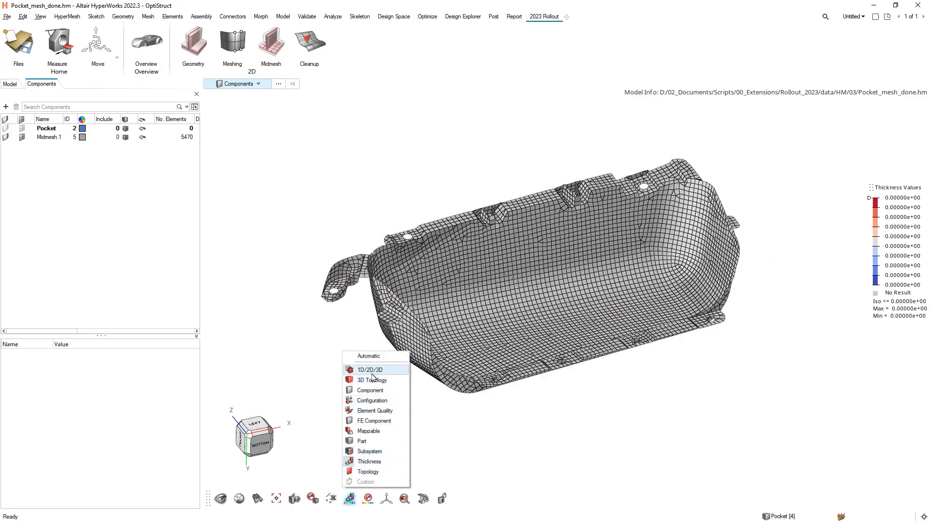
{"action": "left_click", "coordinate": [366, 357]}
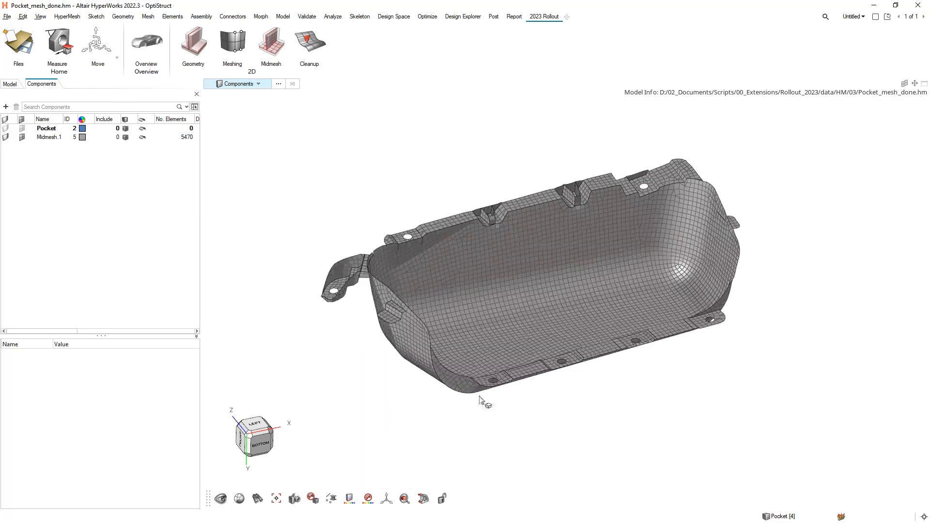
{"action": "right_click_drag", "start_coordinate": [450, 409], "coordinate": [463, 407], "text": "ctrl"}
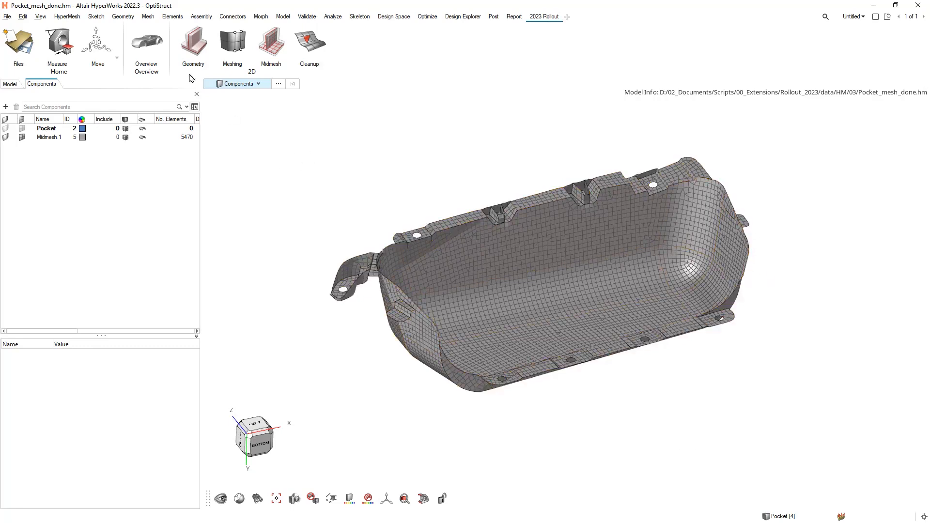
- Start Edit Elements and colour the mesh by Element Quality
{"action": "left_click", "coordinate": [173, 17]}
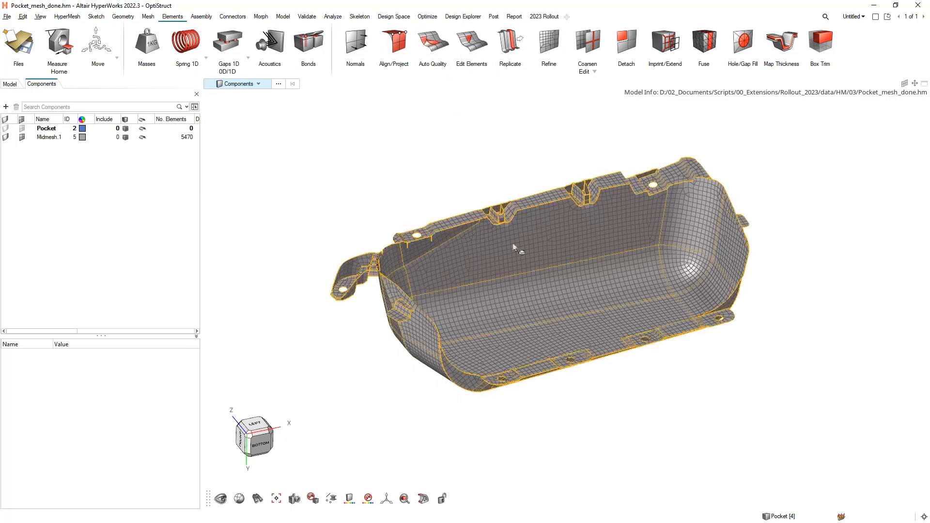
{"action": "right_click_drag", "start_coordinate": [630, 137], "coordinate": [634, 125]}
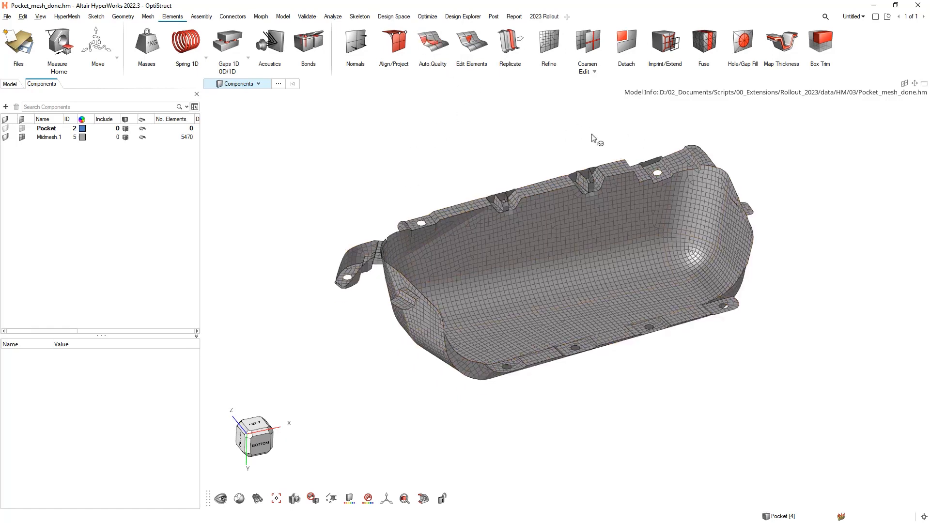
{"action": "right_click_drag", "start_coordinate": [517, 149], "coordinate": [510, 161]}
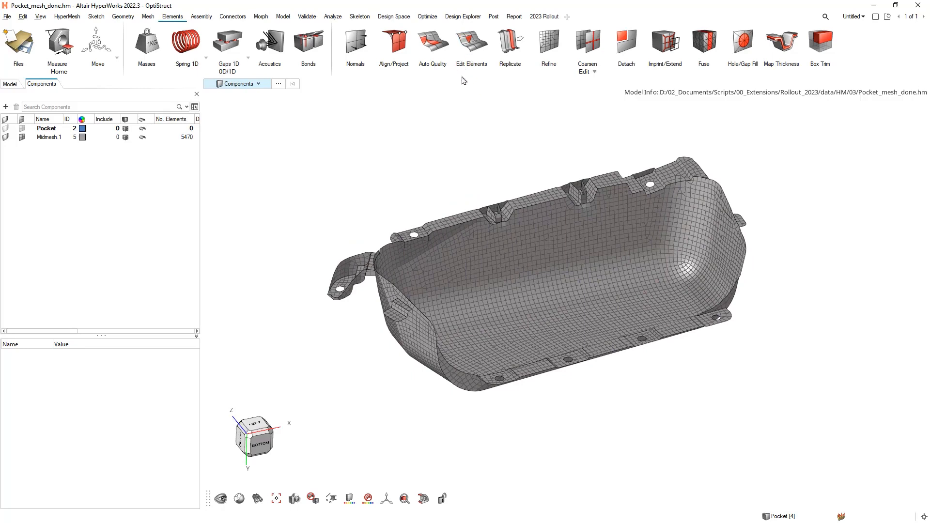
{"action": "left_click", "coordinate": [471, 45]}
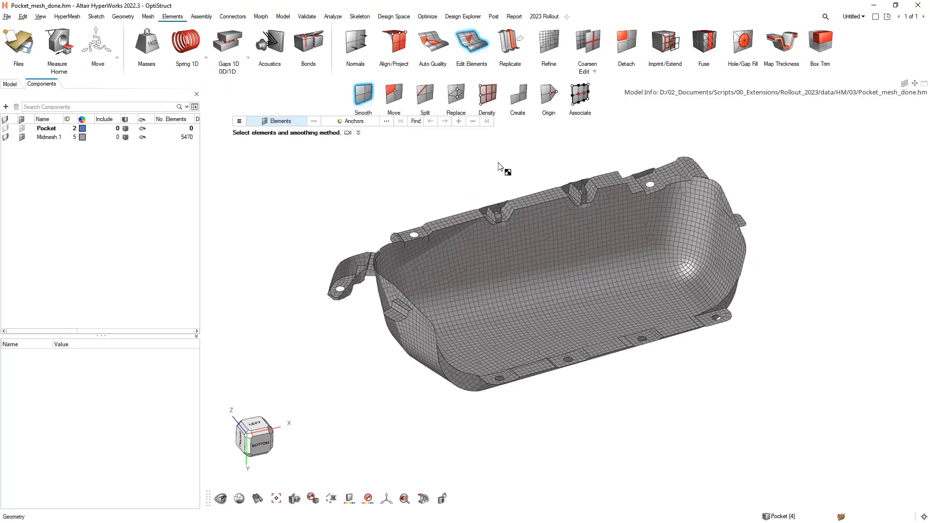
{"action": "right_click_drag", "start_coordinate": [538, 180], "coordinate": [533, 186]}
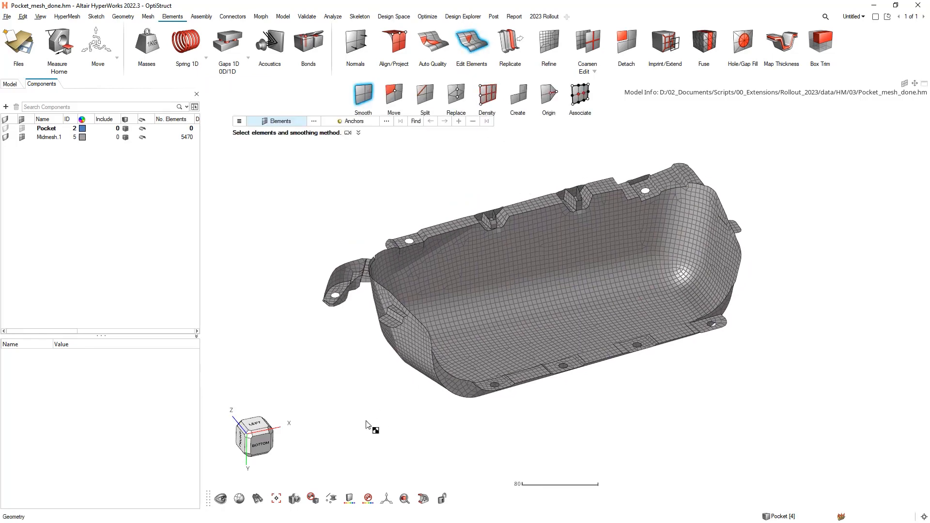
{"action": "left_click", "coordinate": [351, 497]}
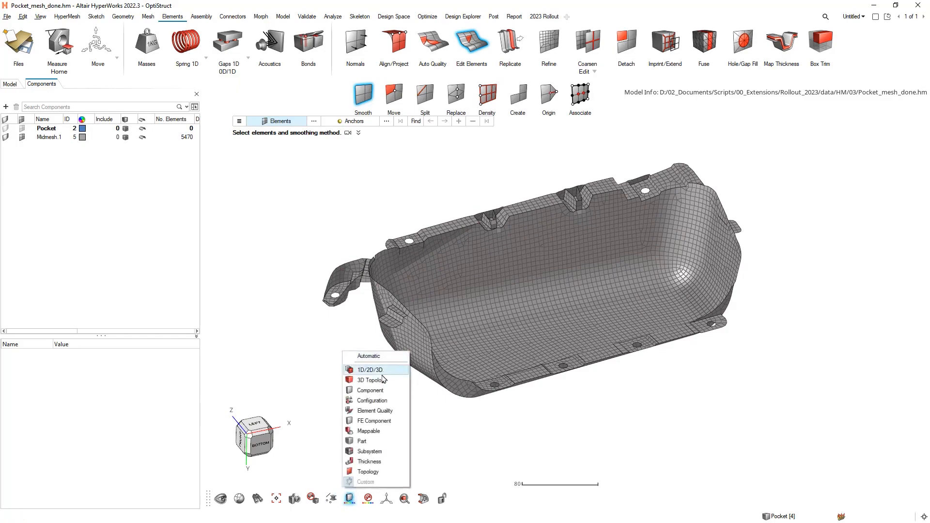
{"action": "left_click", "coordinate": [383, 415]}
{"action": "right_click_drag", "start_coordinate": [488, 256], "coordinate": [477, 240]}
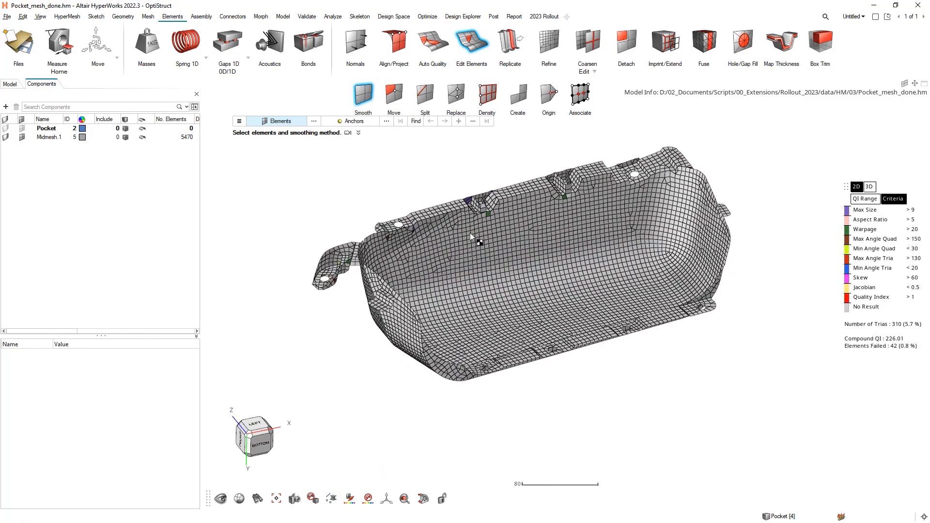
- Set the element density to 2 on the outer flange edge at both steps with failing Min Angle Tria elements
{"action": "scroll", "coordinate": [480, 208], "scroll_direction": "up", "scroll_amount": 3}
{"action": "scroll", "coordinate": [480, 213], "scroll_direction": "up", "scroll_amount": 2}
{"action": "middle_click_drag", "start_coordinate": [480, 216], "coordinate": [499, 365]}
{"action": "scroll", "coordinate": [499, 366], "scroll_direction": "up", "scroll_amount": 4}
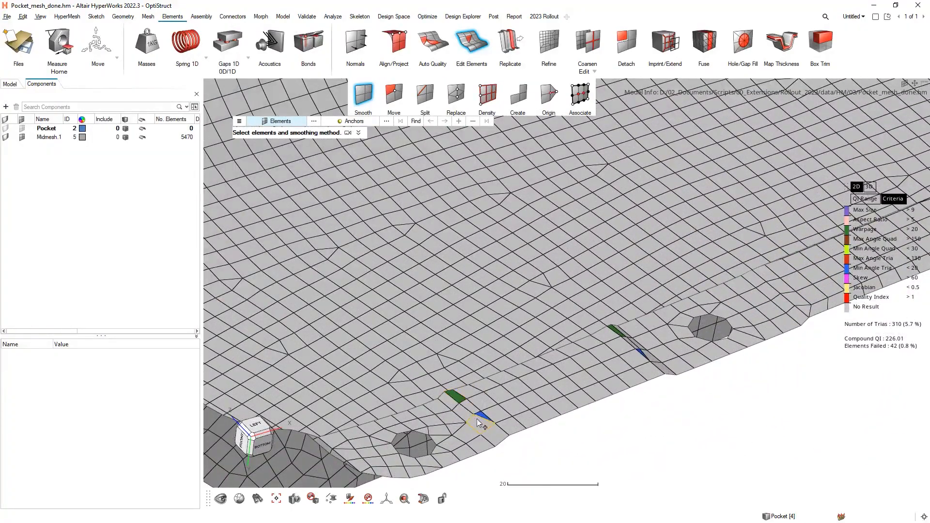
{"action": "right_click_drag", "start_coordinate": [466, 393], "coordinate": [389, 366]}
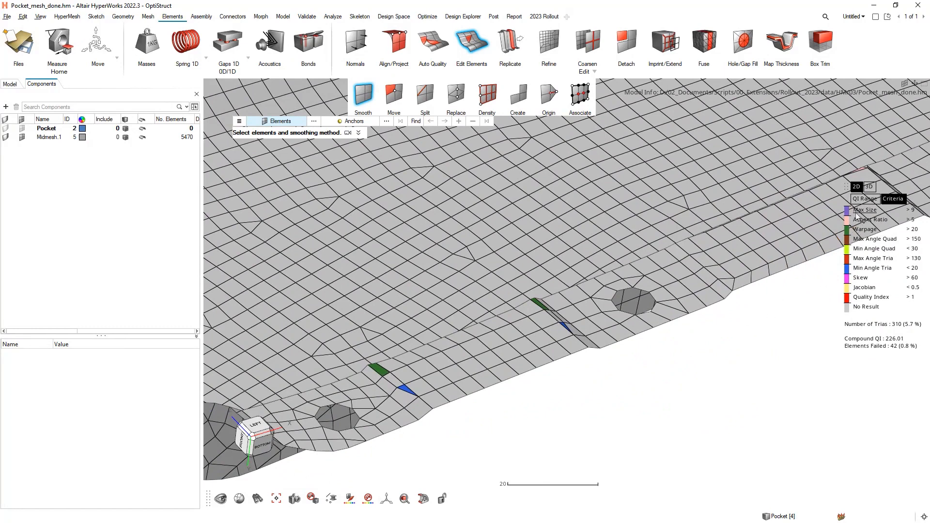
{"action": "mouse_move", "coordinate": [895, 203]}
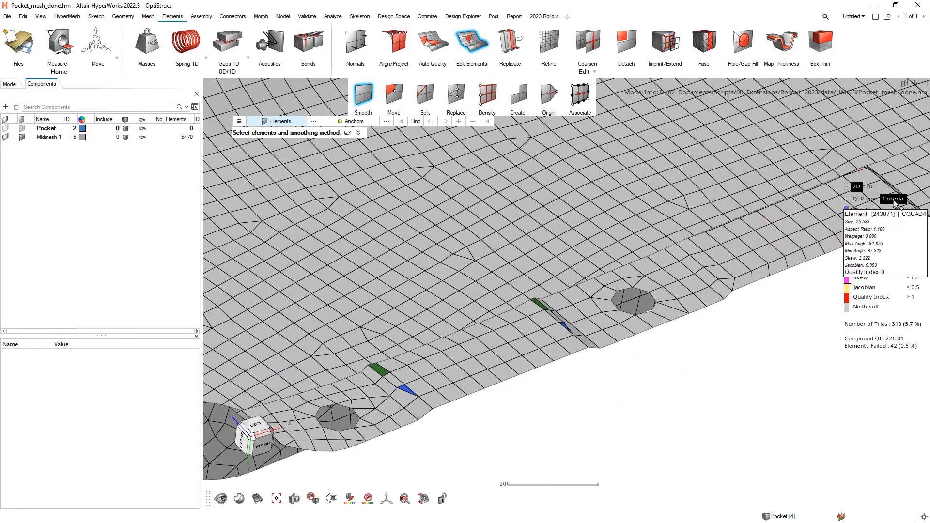
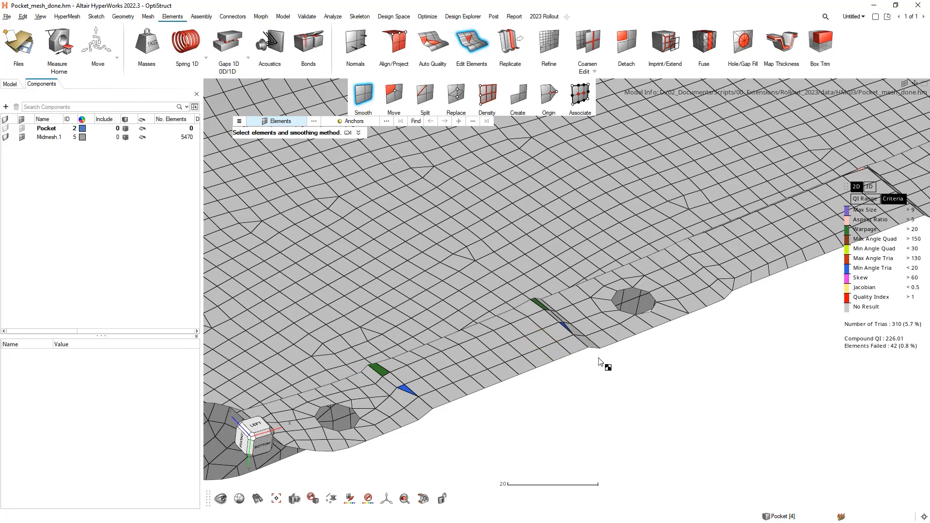
{"action": "mouse_move", "coordinate": [596, 351]}
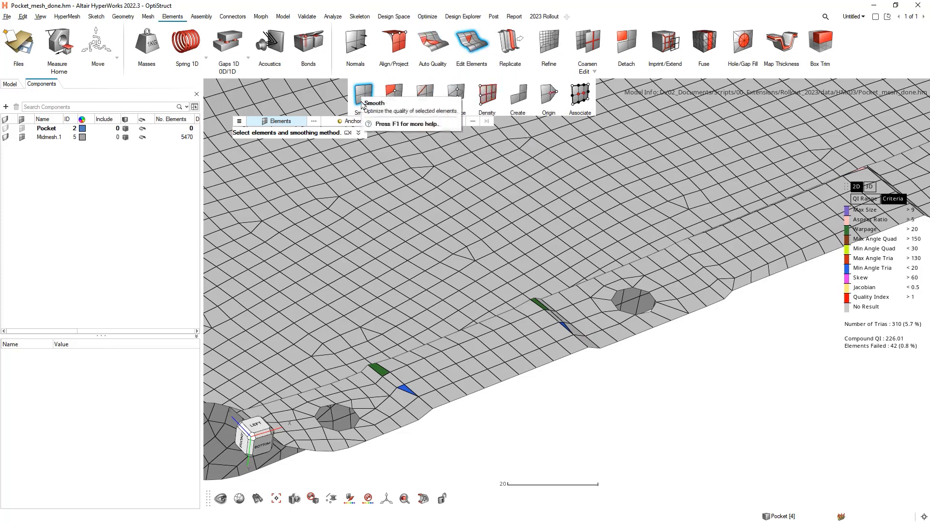
{"action": "left_click", "coordinate": [486, 79]}
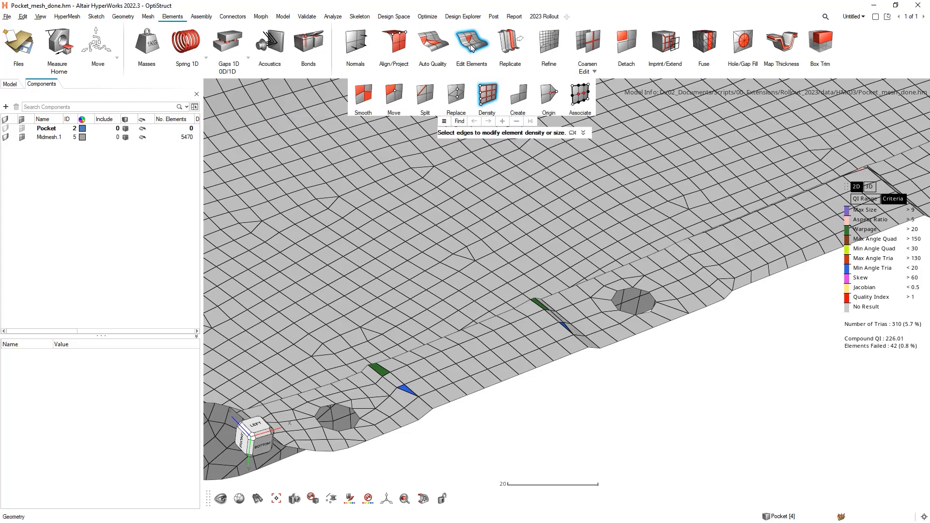
{"action": "left_click", "coordinate": [426, 416]}
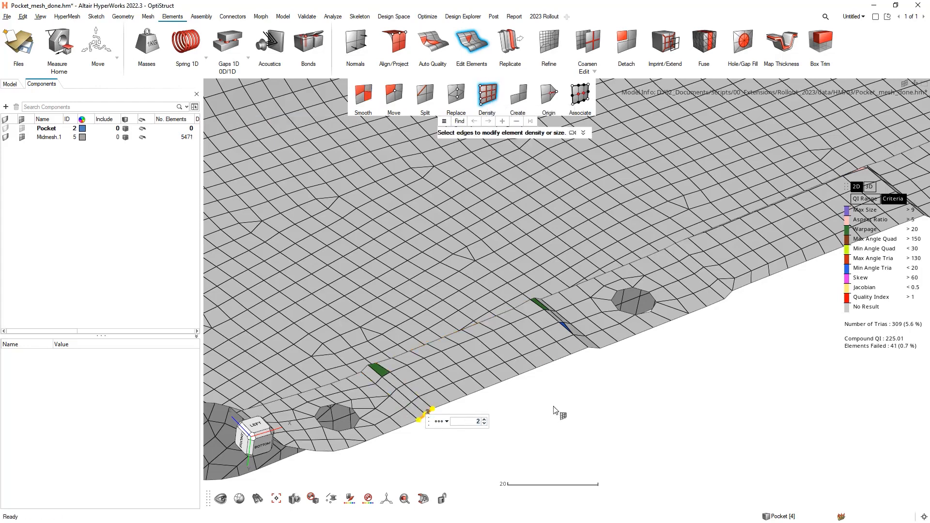
{"action": "left_click", "coordinate": [595, 349]}
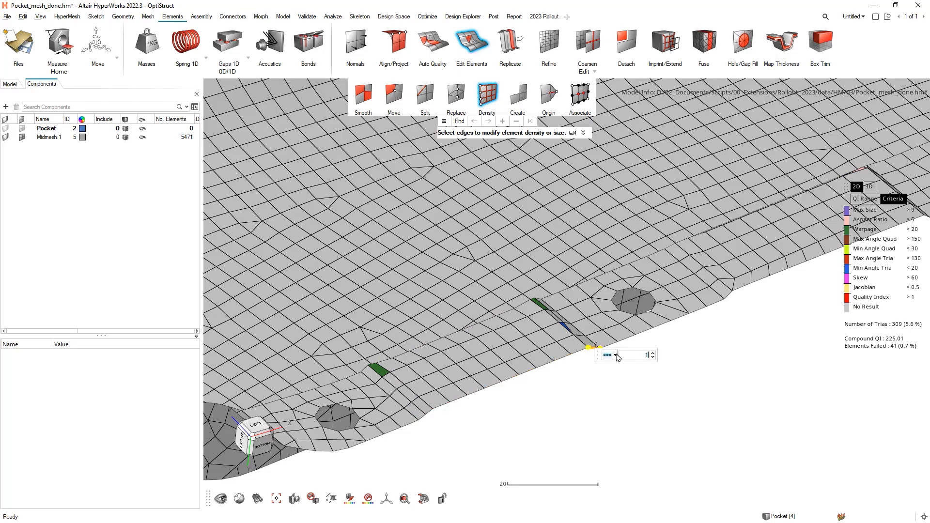
{"action": "left_click", "coordinate": [654, 355]}
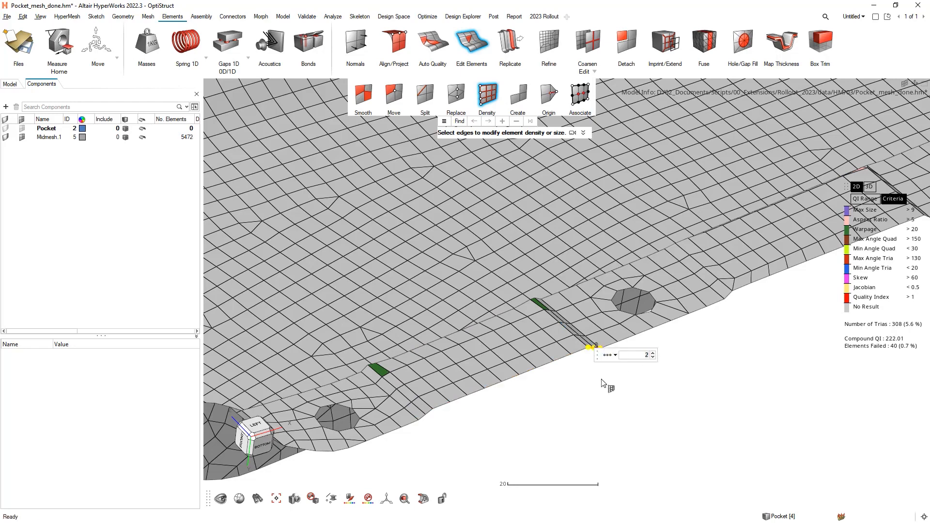
- Move the upper corner node of the warped quad at the first flange step slightly outward to correct its warpage
{"action": "scroll", "coordinate": [388, 400], "scroll_direction": "up", "scroll_amount": 4}
{"action": "right_click_drag", "start_coordinate": [386, 398], "coordinate": [403, 357]}
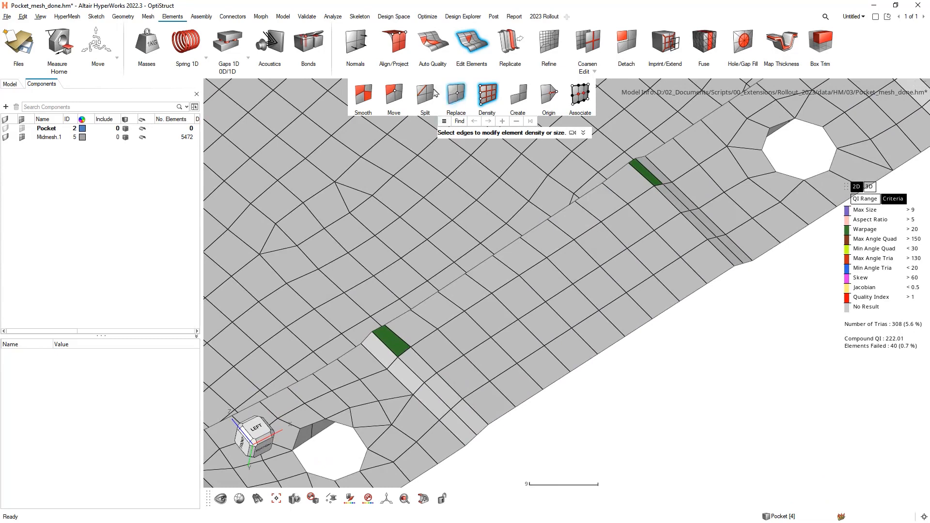
{"action": "left_click", "coordinate": [394, 95]}
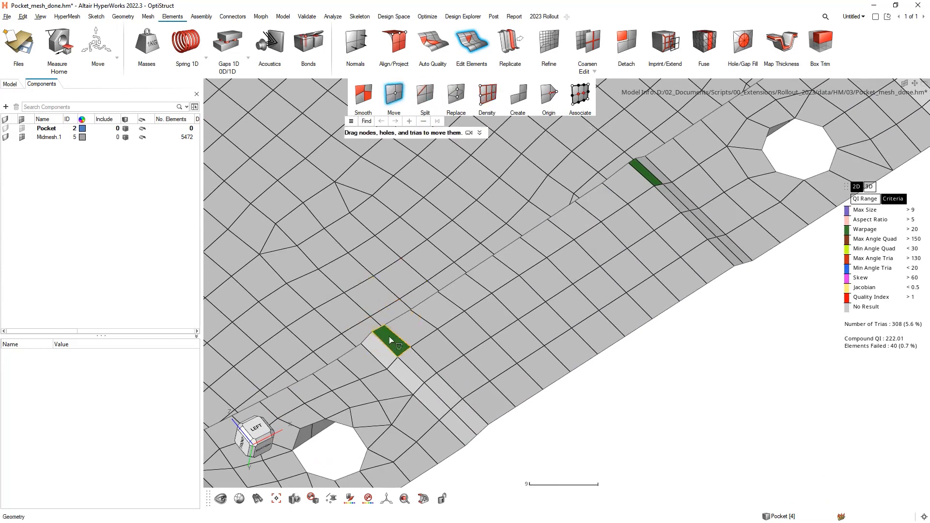
{"action": "left_click_drag", "start_coordinate": [375, 334], "coordinate": [369, 335]}
{"action": "scroll", "coordinate": [379, 336], "scroll_direction": "up", "scroll_amount": 2}
{"action": "scroll", "coordinate": [609, 221], "scroll_direction": "down", "scroll_amount": 1}
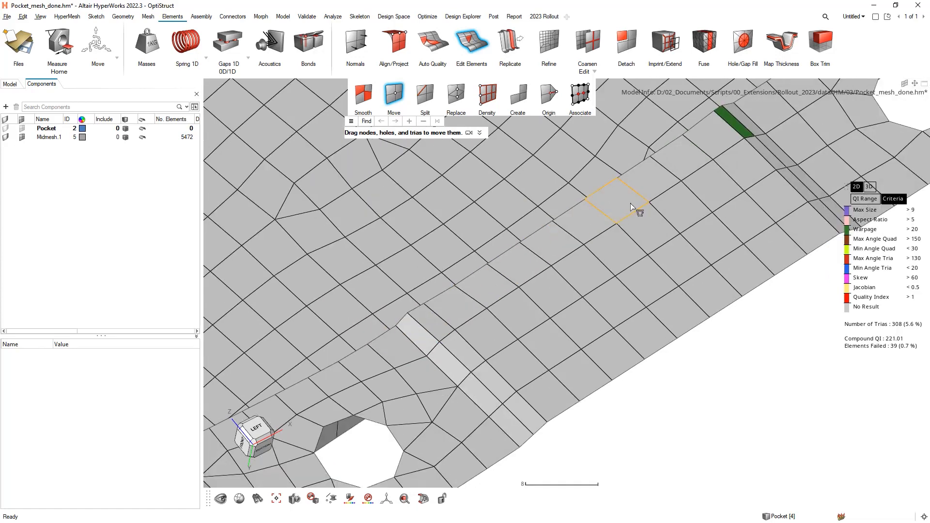
- Move the upper corner node of the warped quad at the second flange step slightly to remove its warpage failure
{"action": "right_click_drag", "start_coordinate": [722, 147], "coordinate": [598, 200]}
{"action": "scroll", "coordinate": [598, 202], "scroll_direction": "up", "scroll_amount": 1}
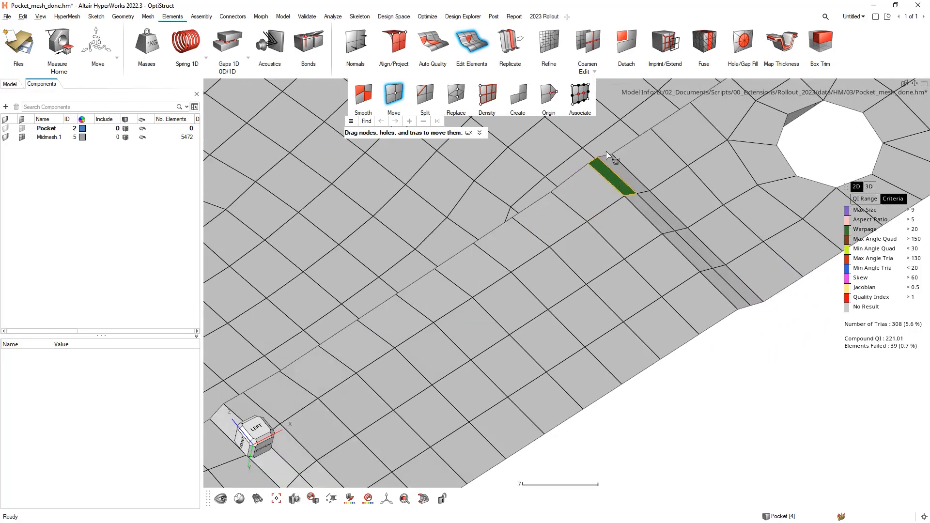
{"action": "scroll", "coordinate": [608, 155], "scroll_direction": "up", "scroll_amount": 2}
{"action": "left_click_drag", "start_coordinate": [603, 155], "coordinate": [603, 151]}
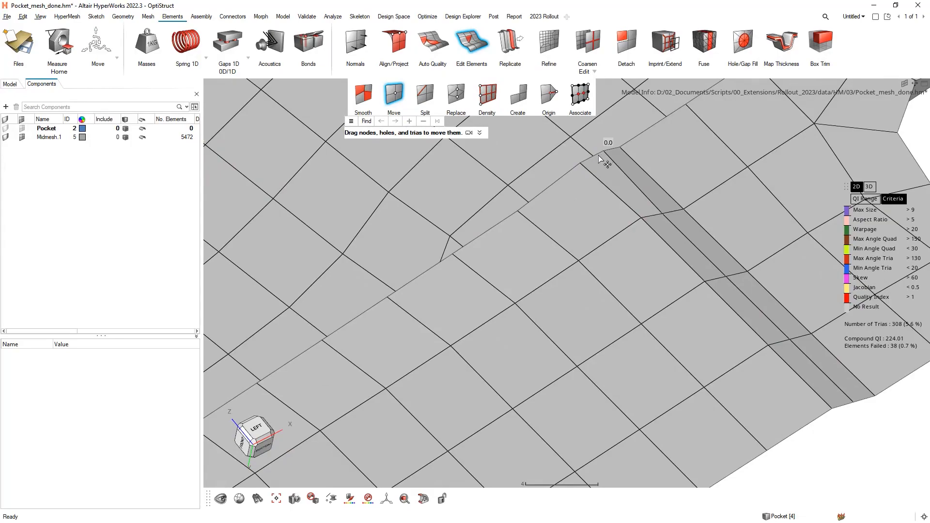
{"action": "scroll", "coordinate": [618, 197], "scroll_direction": "down", "scroll_amount": 7}
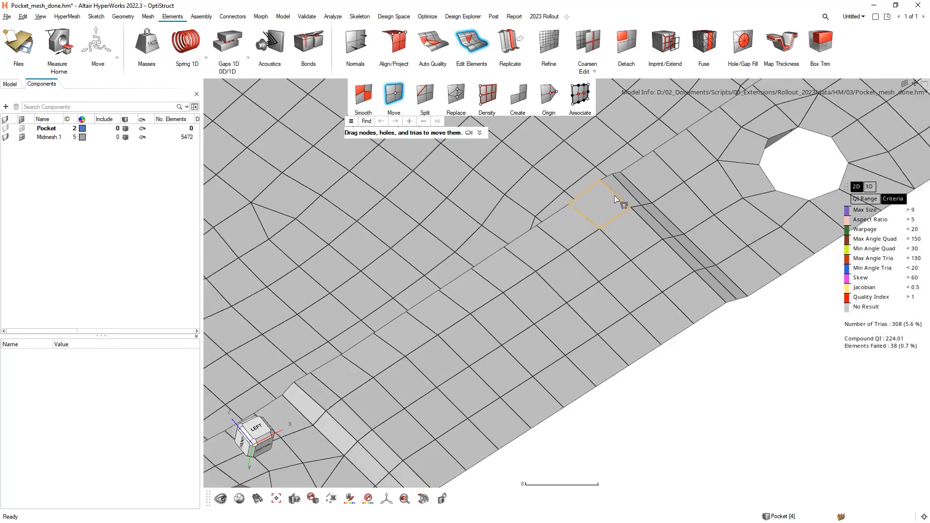
- Replace the lower corner node of the Min Angle Tria sliver beside the notch's centre tab with its adjacent node, accepting the element modification
{"action": "mouse_move", "coordinate": [612, 213]}
{"action": "middle_mouse_down"}
{"action": "mouse_move", "coordinate": [654, 270]}
{"action": "mouse_move", "coordinate": [606, 205]}
{"action": "middle_mouse_up"}
{"action": "scroll", "coordinate": [604, 202], "scroll_direction": "down", "scroll_amount": 3}
{"action": "right_click_drag", "start_coordinate": [604, 201], "coordinate": [583, 340]}
{"action": "scroll", "coordinate": [604, 295], "scroll_direction": "down", "scroll_amount": 1}
{"action": "scroll", "coordinate": [586, 290], "scroll_direction": "up", "scroll_amount": 10}
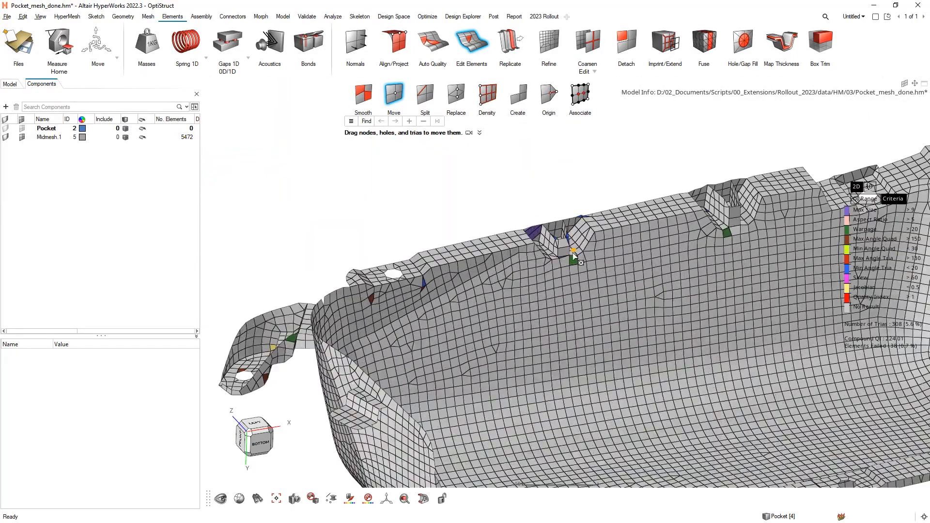
{"action": "scroll", "coordinate": [571, 269], "scroll_direction": "up", "scroll_amount": 3}
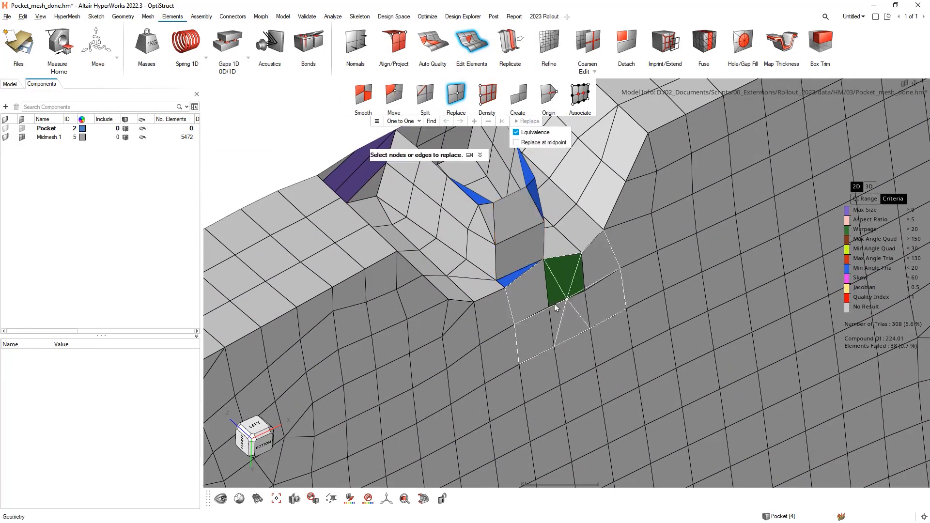
{"action": "scroll", "coordinate": [542, 280], "scroll_direction": "up", "scroll_amount": 2}
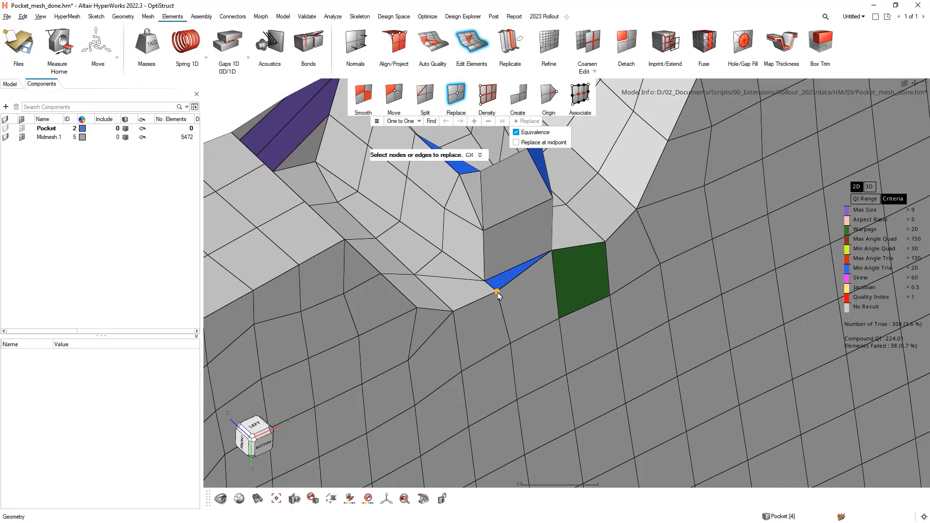
{"action": "left_click_drag", "start_coordinate": [497, 292], "coordinate": [486, 281]}
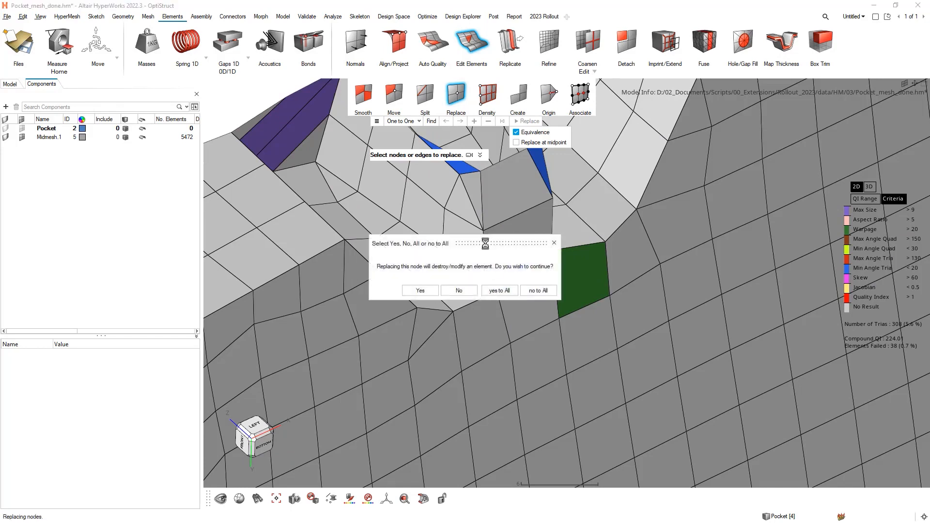
{"action": "left_click_drag", "start_coordinate": [485, 244], "coordinate": [354, 247]}
{"action": "left_click", "coordinate": [369, 292]}
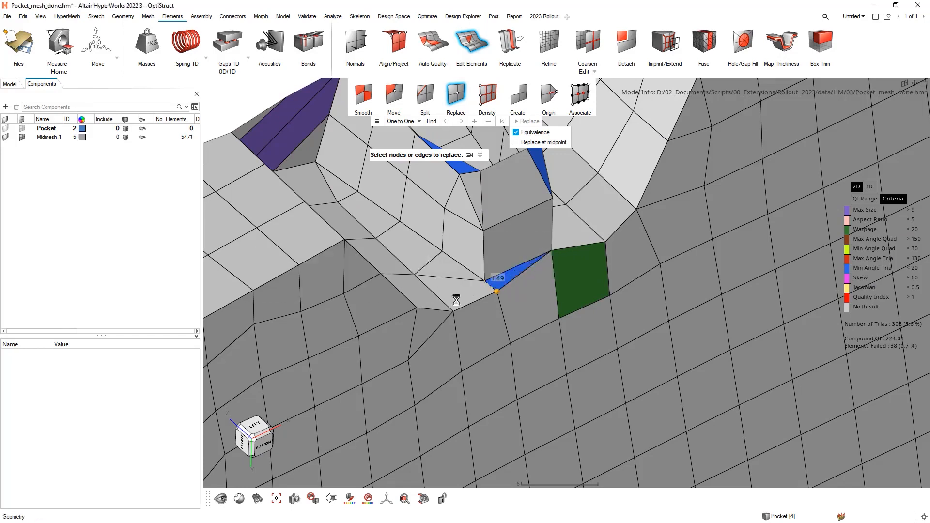
- Enable Replace at midpoint and merge the short-edge node pairs of the failing Min Angle Tria elements on both sides of the notch's centre tab
{"action": "left_click_drag", "start_coordinate": [552, 307], "coordinate": [517, 314], "text": "ctrl"}
{"action": "middle_click_drag", "start_coordinate": [518, 314], "coordinate": [556, 308]}
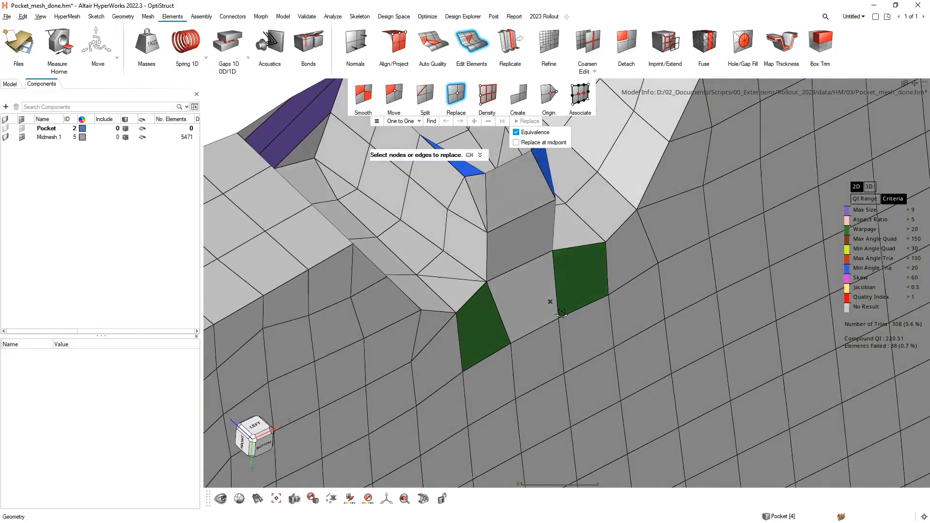
{"action": "right_click_drag", "start_coordinate": [581, 302], "coordinate": [615, 358]}
{"action": "left_click", "coordinate": [523, 144]}
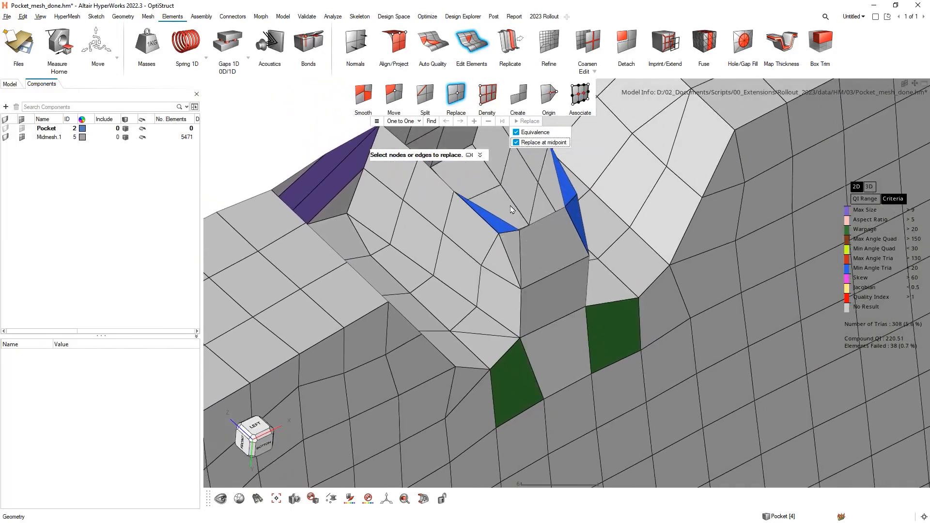
{"action": "left_click", "coordinate": [499, 233]}
{"action": "left_click", "coordinate": [520, 229]}
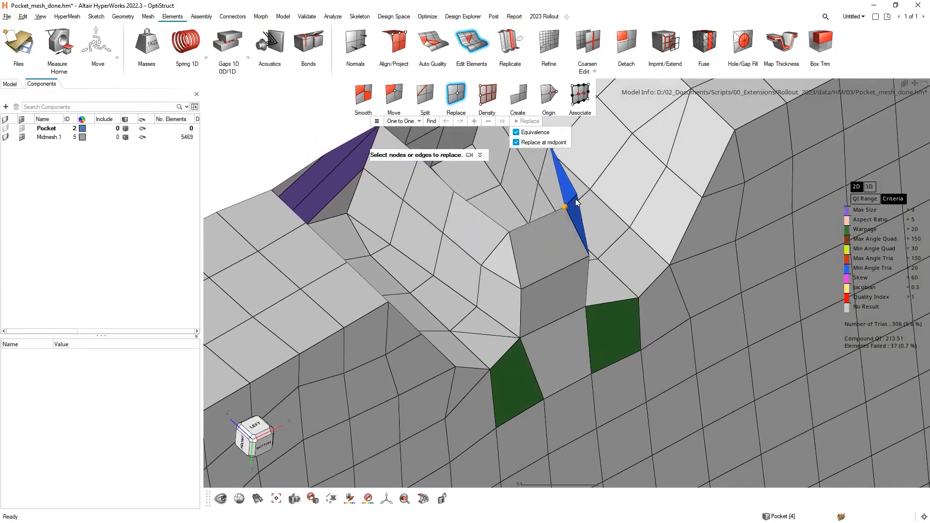
{"action": "left_click", "coordinate": [577, 194]}
{"action": "middle_click_drag", "start_coordinate": [575, 225], "coordinate": [554, 233]}
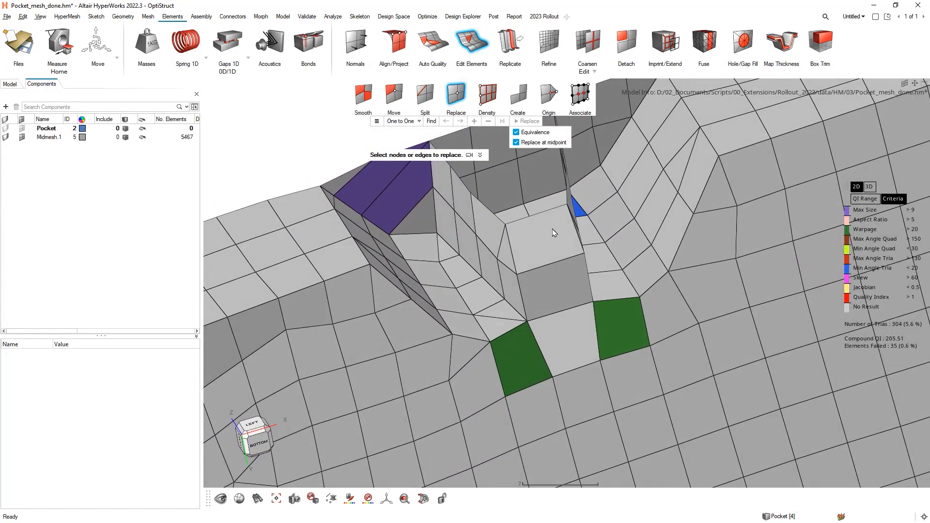
- Split the two Max Size quads at the notch's upper corner across their shared edge, using the Split method
{"action": "right_click_drag", "start_coordinate": [424, 163], "coordinate": [499, 215]}
{"action": "left_click", "coordinate": [426, 98]}
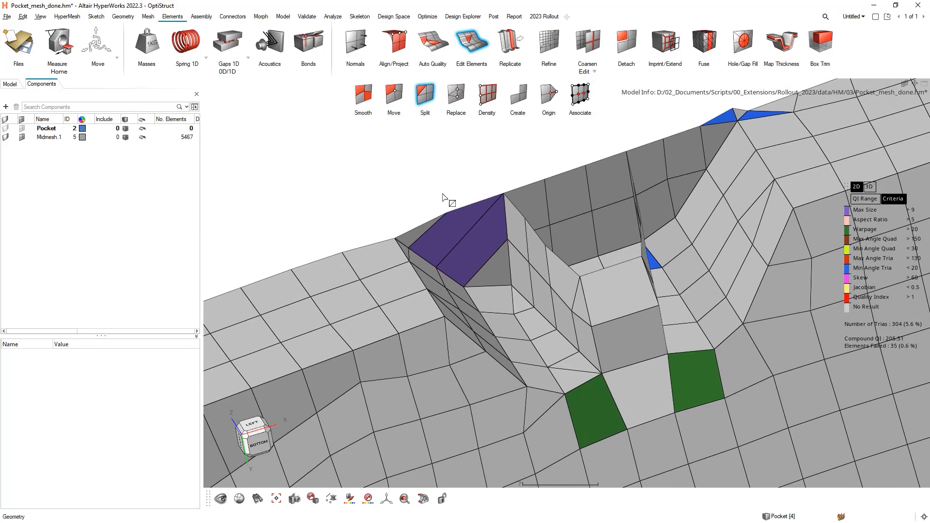
{"action": "scroll", "coordinate": [434, 185], "scroll_direction": "up", "scroll_amount": 2}
{"action": "left_click", "coordinate": [382, 123]}
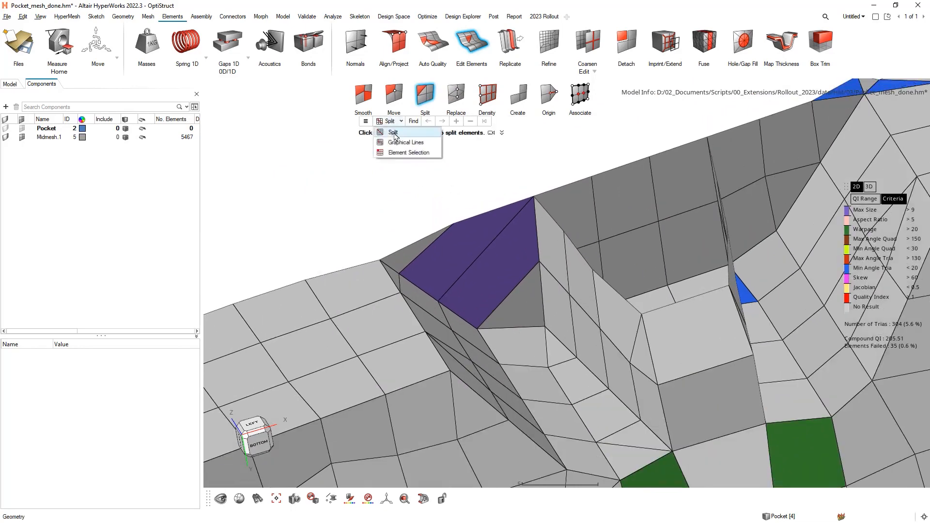
{"action": "left_click", "coordinate": [391, 132]}
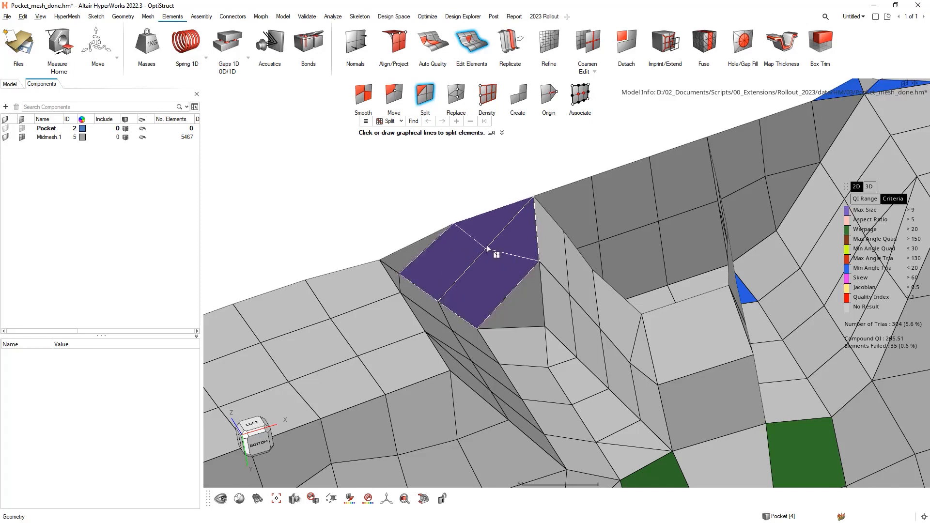
{"action": "left_click", "coordinate": [498, 258]}
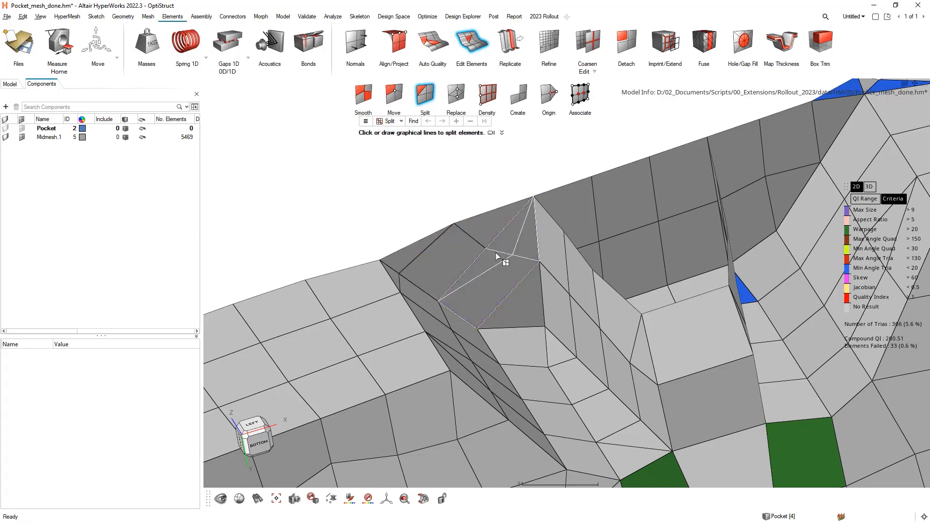
- Try to split the elements at the notch's upper corner along a diagonal graphical line
{"action": "left_click", "coordinate": [401, 121]}
{"action": "left_click", "coordinate": [404, 143]}
{"action": "left_click", "coordinate": [401, 121]}
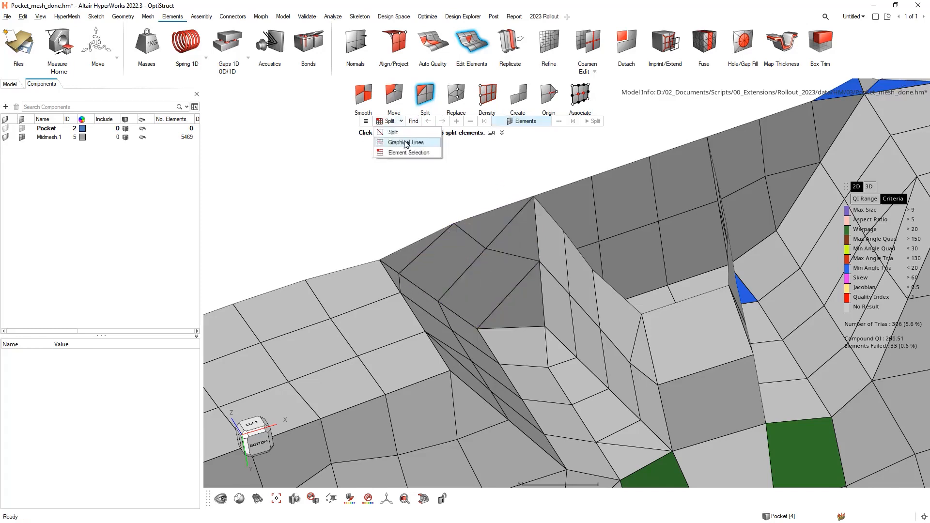
{"action": "left_click", "coordinate": [403, 140]}
{"action": "left_click_drag", "start_coordinate": [548, 330], "coordinate": [547, 331]}
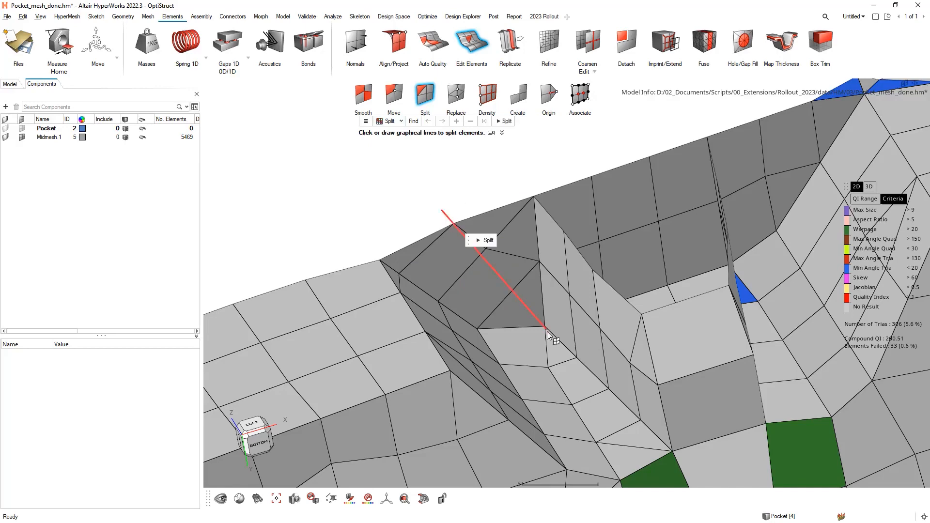
{"action": "left_click", "coordinate": [487, 240]}
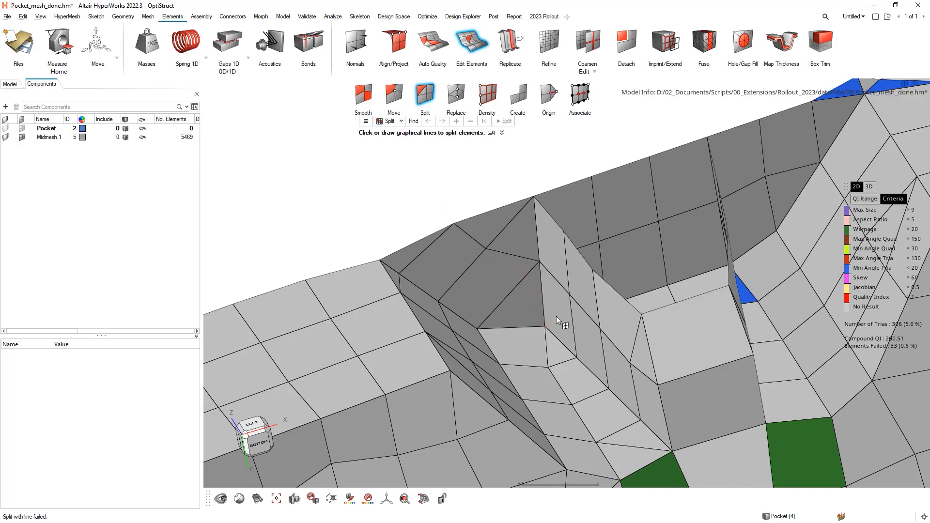
- Delete the three small trias, including the Min Angle Tria failures, on the flange edge at the notch's other upper corner using Create
{"action": "scroll", "coordinate": [585, 276], "scroll_direction": "down", "scroll_amount": 6}
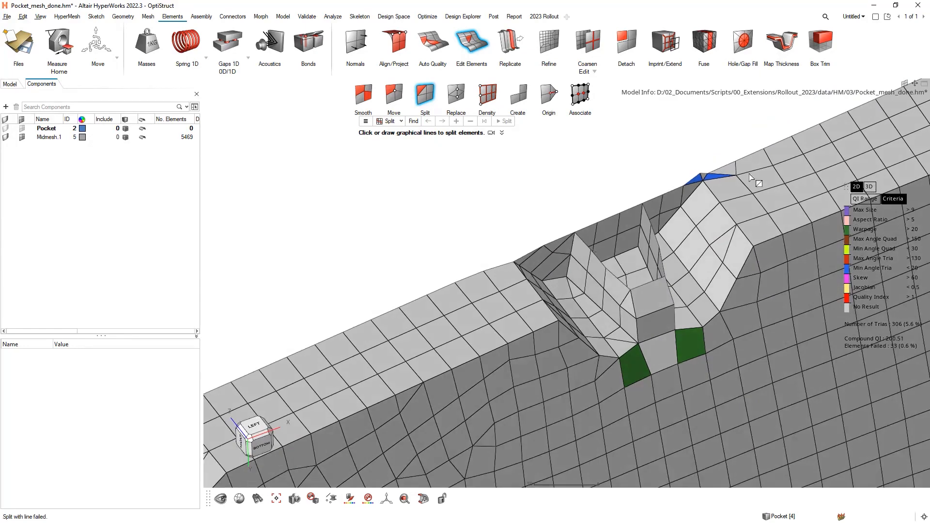
{"action": "right_click_drag", "start_coordinate": [746, 178], "coordinate": [647, 216]}
{"action": "scroll", "coordinate": [632, 222], "scroll_direction": "up", "scroll_amount": 4}
{"action": "scroll", "coordinate": [606, 223], "scroll_direction": "down", "scroll_amount": 2}
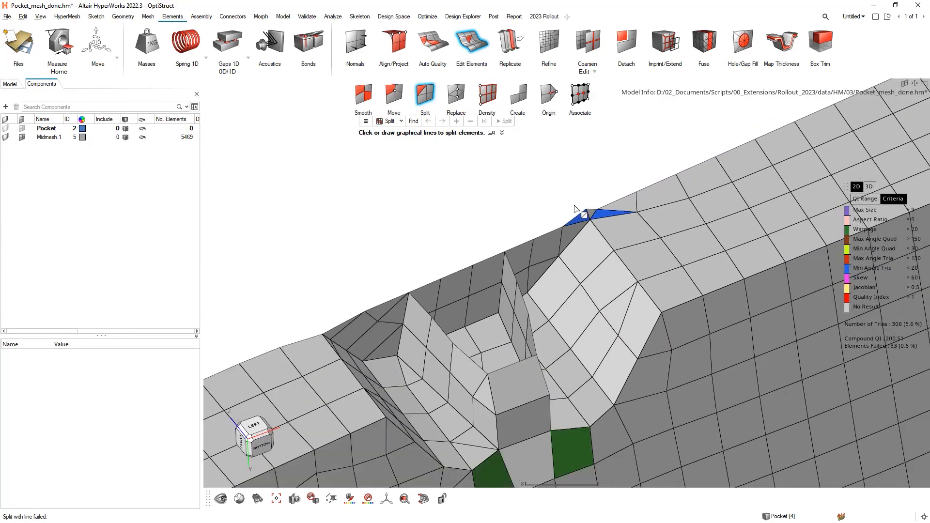
{"action": "left_click", "coordinate": [518, 94]}
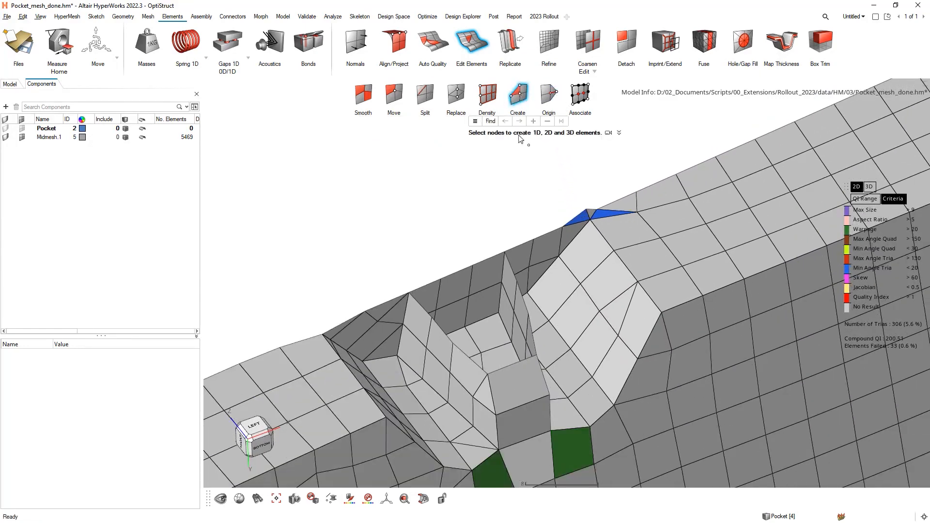
{"action": "scroll", "coordinate": [602, 215], "scroll_direction": "up", "scroll_amount": 3}
{"action": "scroll", "coordinate": [585, 228], "scroll_direction": "up", "scroll_amount": 2}
{"action": "left_click", "coordinate": [567, 230], "text": "shift"}
{"action": "left_click", "coordinate": [581, 221], "text": "shift"}
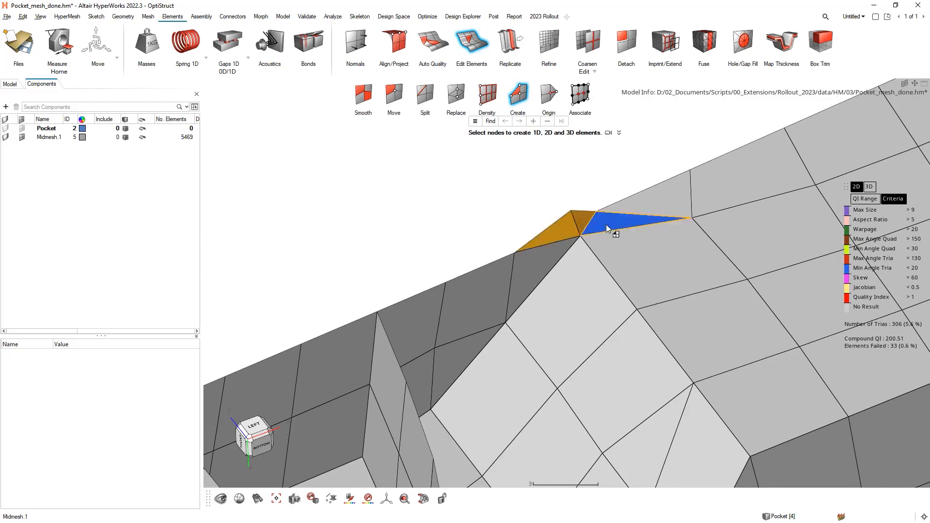
{"action": "left_click", "coordinate": [612, 224], "text": "shift"}
{"action": "left_click_drag", "start_coordinate": [615, 223], "coordinate": [617, 224], "text": "shift"}
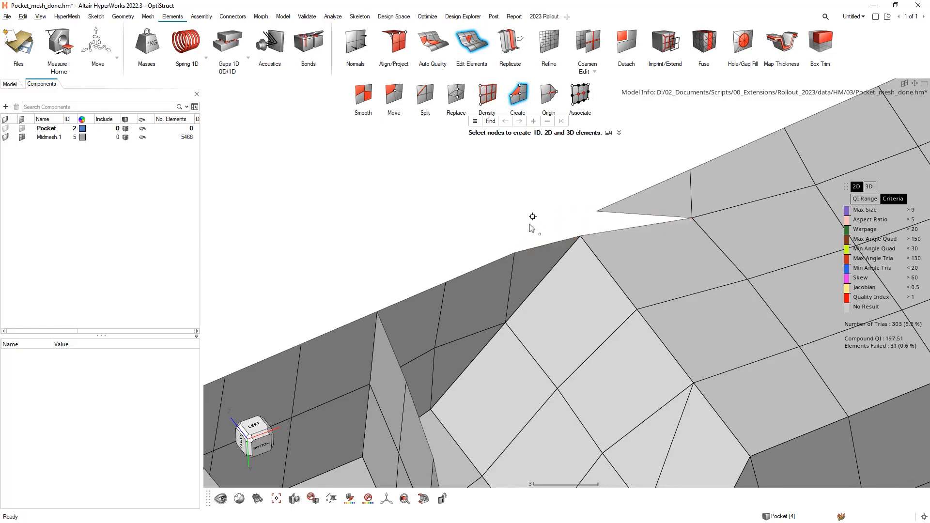
- Fill the flange-edge gap with a new tria and merge its two outer nodes at their midpoint to collapse it
{"action": "left_click", "coordinate": [605, 212]}
{"action": "left_click", "coordinate": [692, 222]}
{"action": "left_click", "coordinate": [695, 221]}
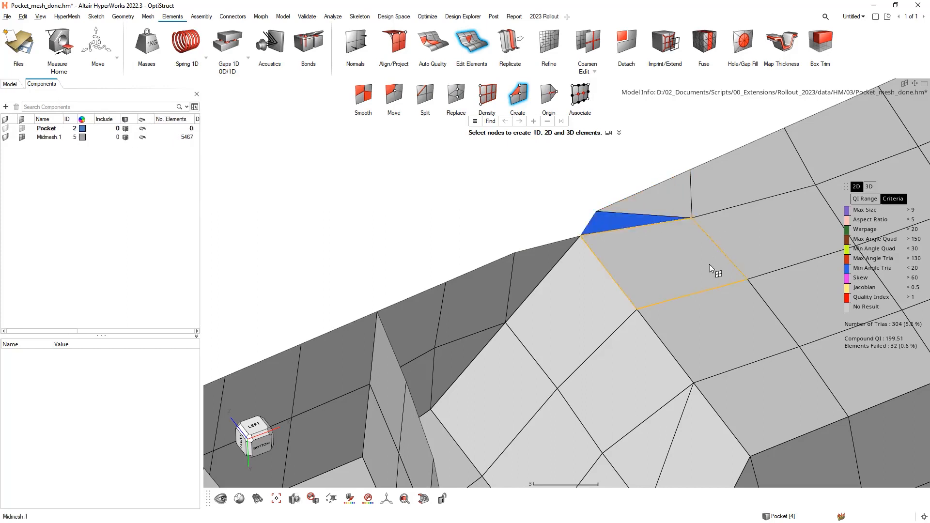
{"action": "left_click", "coordinate": [459, 99]}
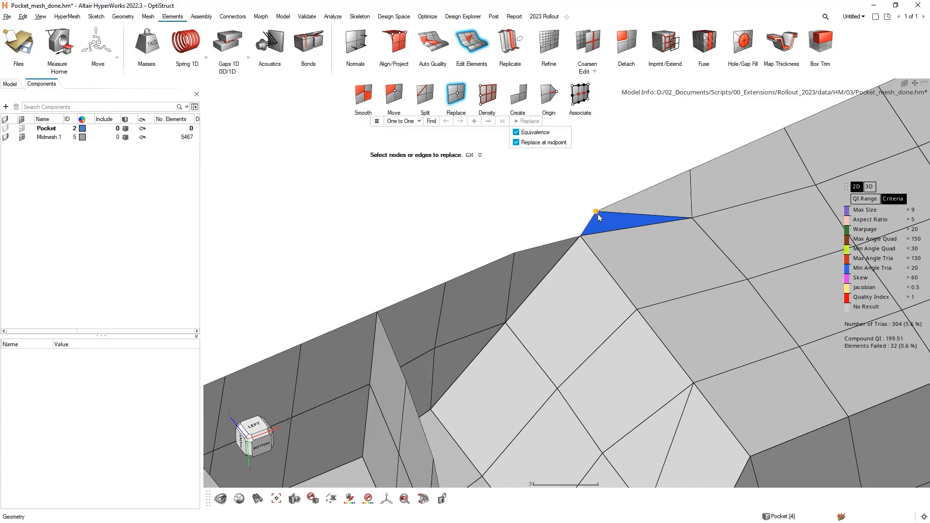
{"action": "left_click", "coordinate": [582, 236]}
{"action": "scroll", "coordinate": [594, 199], "scroll_direction": "down", "scroll_amount": 3}
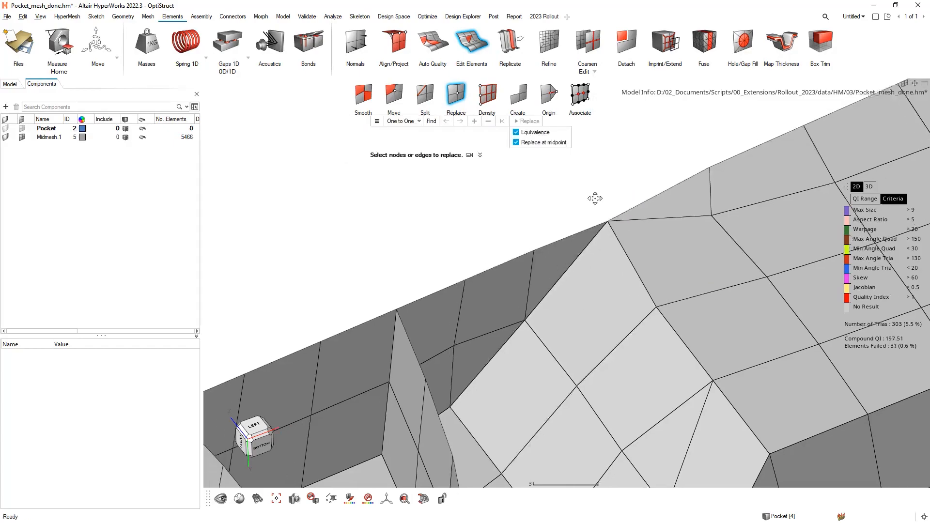
- Delete the small corner tria and the adjoining Max Angle Tria sliver at the flange step with the hole in the mesh
{"action": "scroll", "coordinate": [641, 263], "scroll_direction": "down", "scroll_amount": 8}
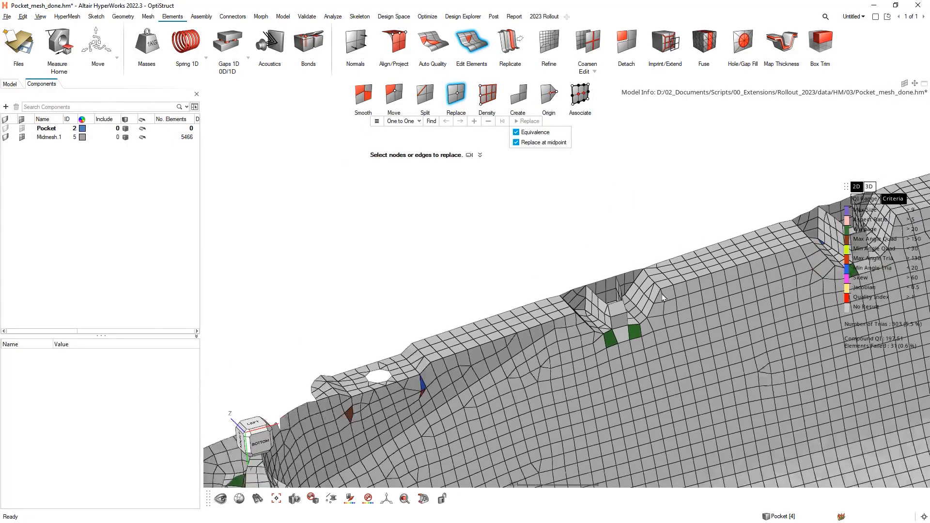
{"action": "scroll", "coordinate": [634, 266], "scroll_direction": "down", "scroll_amount": 6}
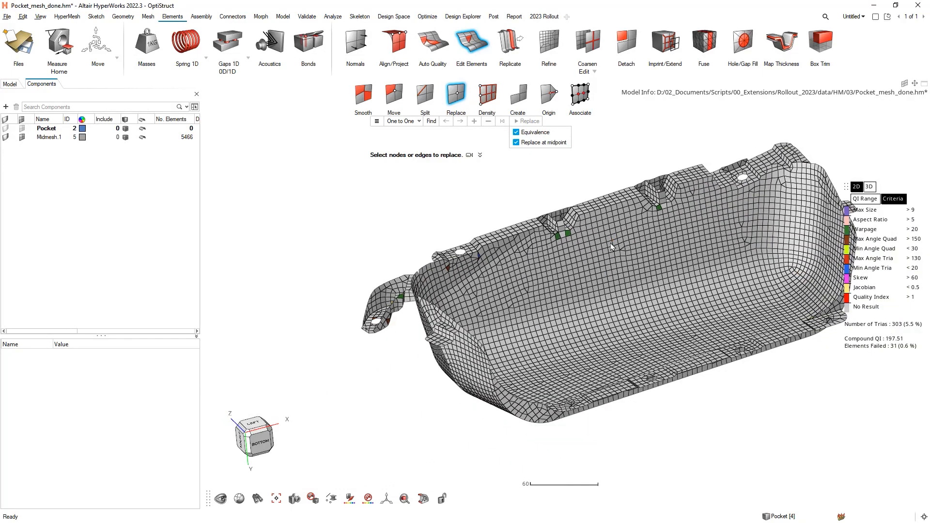
{"action": "middle_click_drag", "start_coordinate": [784, 342], "coordinate": [791, 400]}
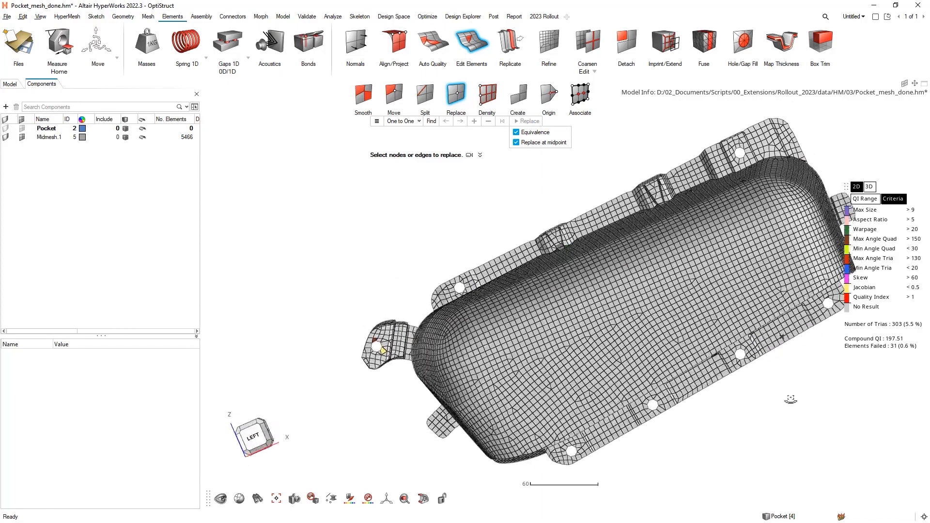
{"action": "scroll", "coordinate": [751, 365], "scroll_direction": "up", "scroll_amount": 6}
{"action": "scroll", "coordinate": [727, 369], "scroll_direction": "up", "scroll_amount": 8}
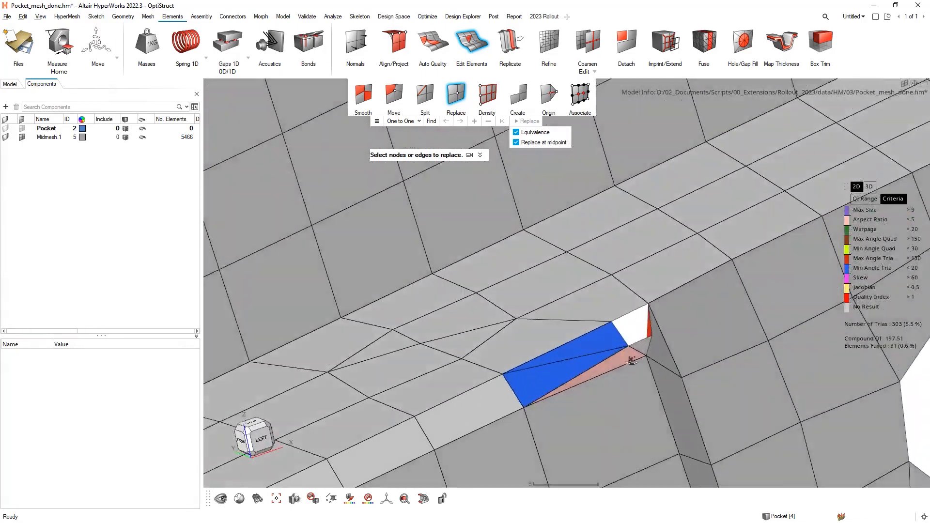
{"action": "mouse_move", "coordinate": [632, 361]}
{"action": "middle_mouse_down"}
{"action": "mouse_move", "coordinate": [606, 324]}
{"action": "mouse_move", "coordinate": [612, 333]}
{"action": "mouse_move", "coordinate": [599, 343]}
{"action": "mouse_move", "coordinate": [635, 346]}
{"action": "middle_mouse_up"}
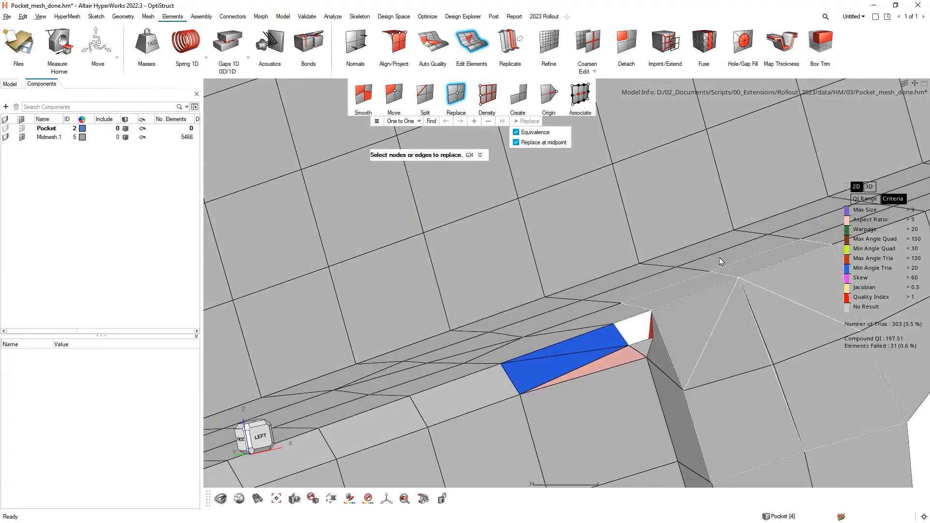
{"action": "left_click", "coordinate": [518, 94]}
{"action": "scroll", "coordinate": [635, 339], "scroll_direction": "up", "scroll_amount": 3}
{"action": "left_click", "coordinate": [655, 357]}
{"action": "middle_click_drag", "start_coordinate": [655, 356], "coordinate": [635, 341]}
{"action": "scroll", "coordinate": [687, 340], "scroll_direction": "up", "scroll_amount": 6}
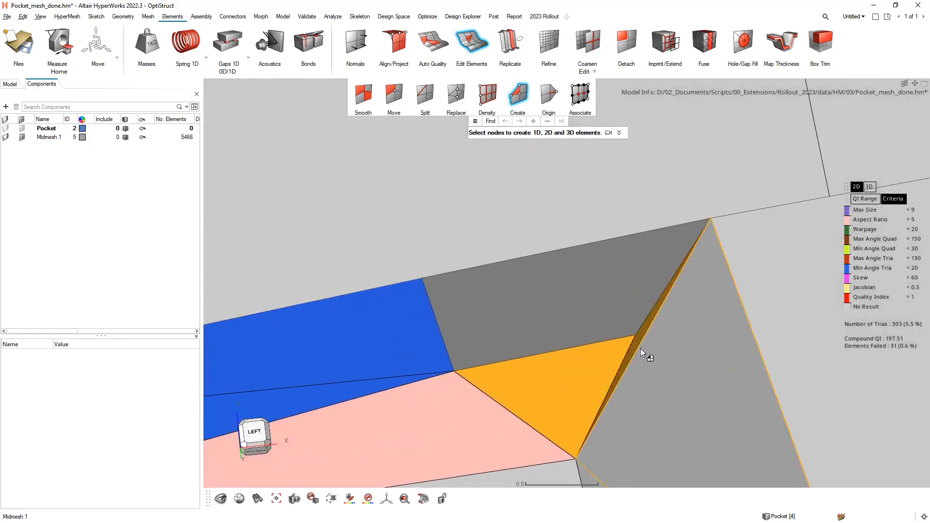
{"action": "left_click", "coordinate": [637, 338]}
- Delete the Aspect Ratio tria and the two Min Angle Tria elements along the narrow strip beside the flange step
{"action": "scroll", "coordinate": [607, 359], "scroll_direction": "down", "scroll_amount": 4}
{"action": "left_click", "coordinate": [526, 378]}
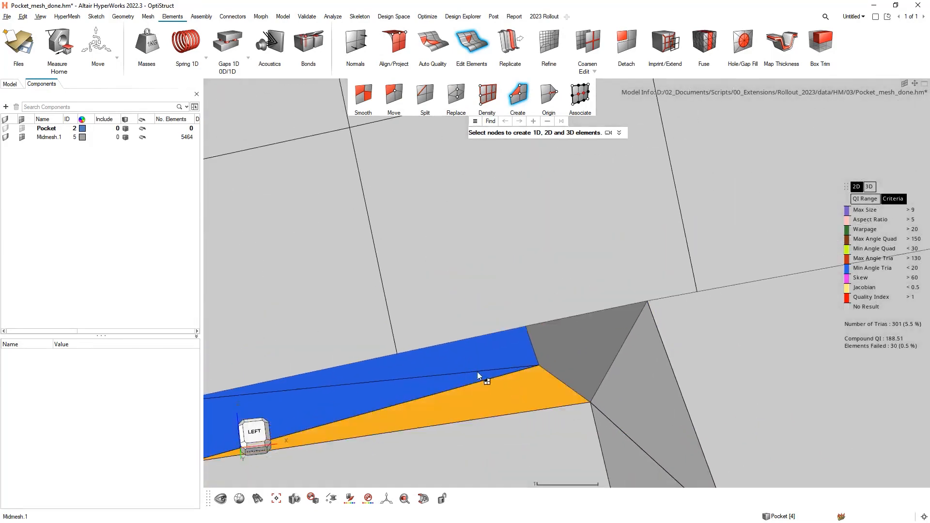
{"action": "left_click", "coordinate": [461, 370]}
{"action": "left_click", "coordinate": [439, 379]}
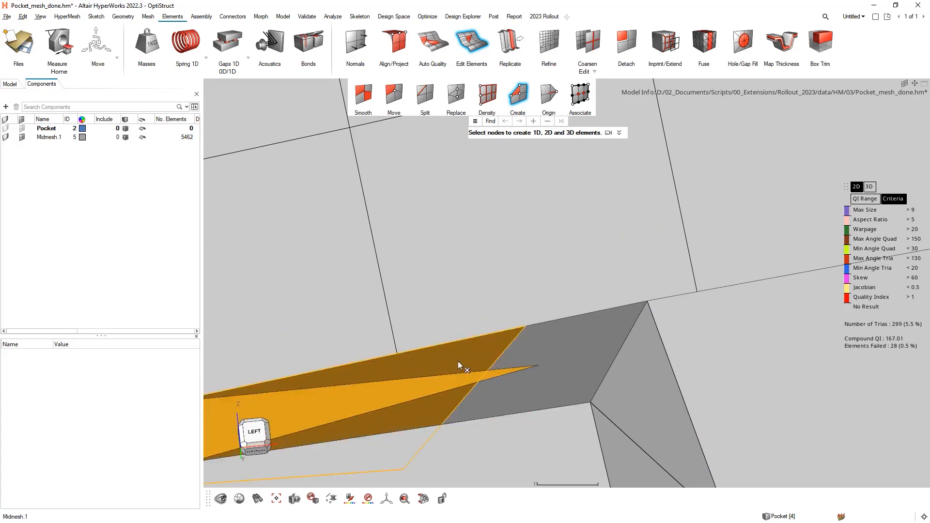
{"action": "left_click", "coordinate": [437, 385]}
{"action": "left_click", "coordinate": [437, 384]}
- Close the opened strip beside the flange step by creating a long quad and a corner tria from the surrounding nodes
{"action": "scroll", "coordinate": [544, 380], "scroll_direction": "down", "scroll_amount": 3}
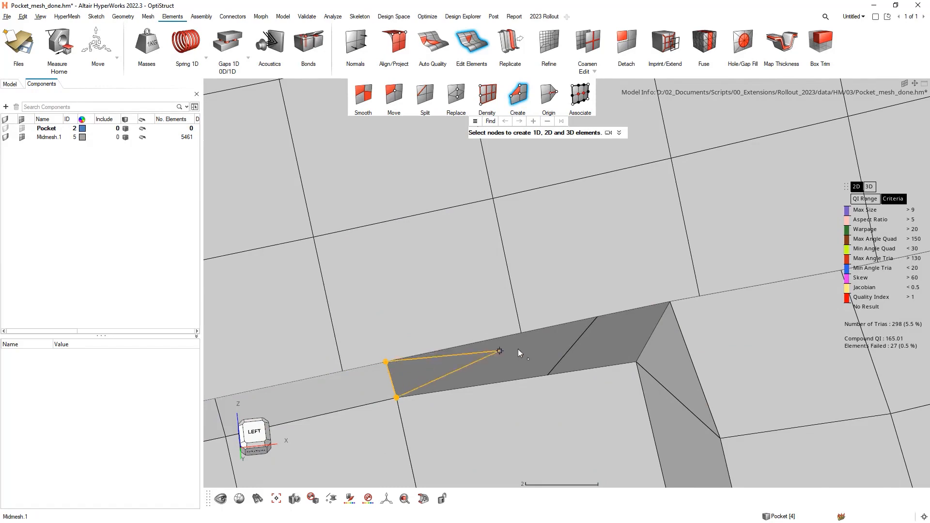
{"action": "left_click", "coordinate": [598, 318]}
{"action": "left_click", "coordinate": [636, 361]}
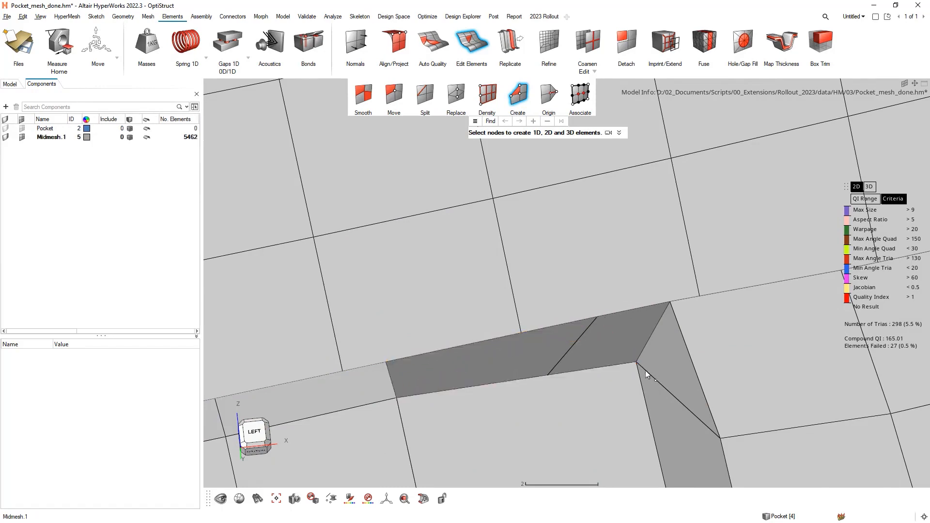
{"action": "left_click", "coordinate": [599, 318]}
{"action": "scroll", "coordinate": [630, 339], "scroll_direction": "down", "scroll_amount": 5}
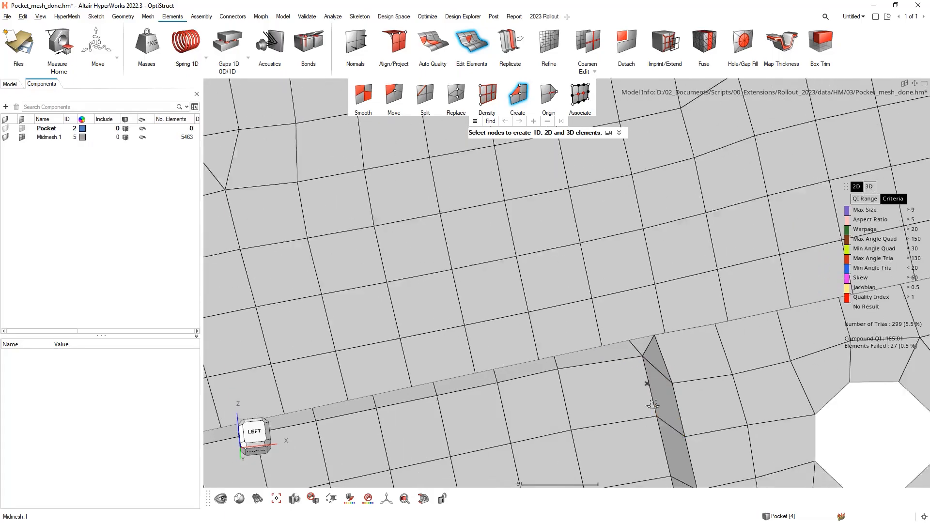
- Select all elements of the midmesh, review the areas affected by failing elements, and run Auto Quality on them
{"action": "scroll", "coordinate": [667, 383], "scroll_direction": "down", "scroll_amount": 10}
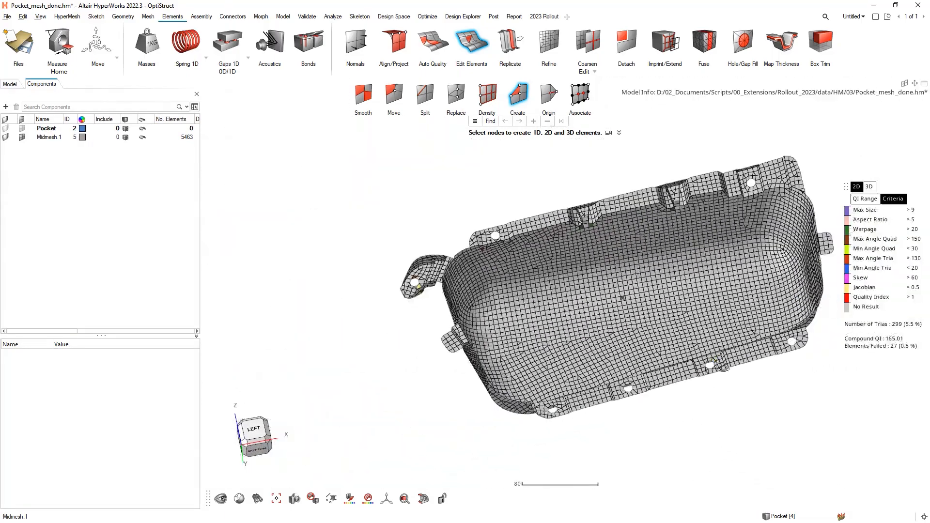
{"action": "middle_click_drag", "start_coordinate": [622, 298], "coordinate": [681, 269]}
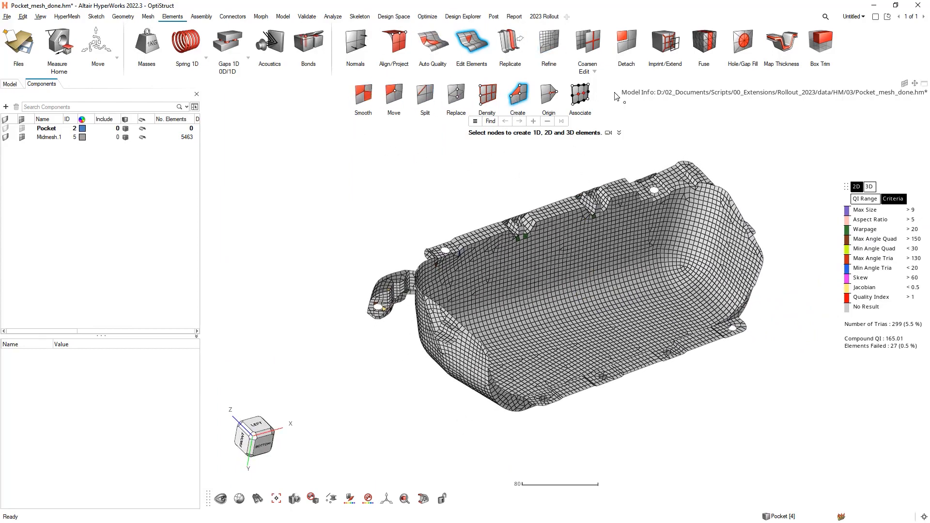
{"action": "right_click_drag", "start_coordinate": [624, 320], "coordinate": [585, 316]}
{"action": "scroll", "coordinate": [463, 251], "scroll_direction": "up", "scroll_amount": 3}
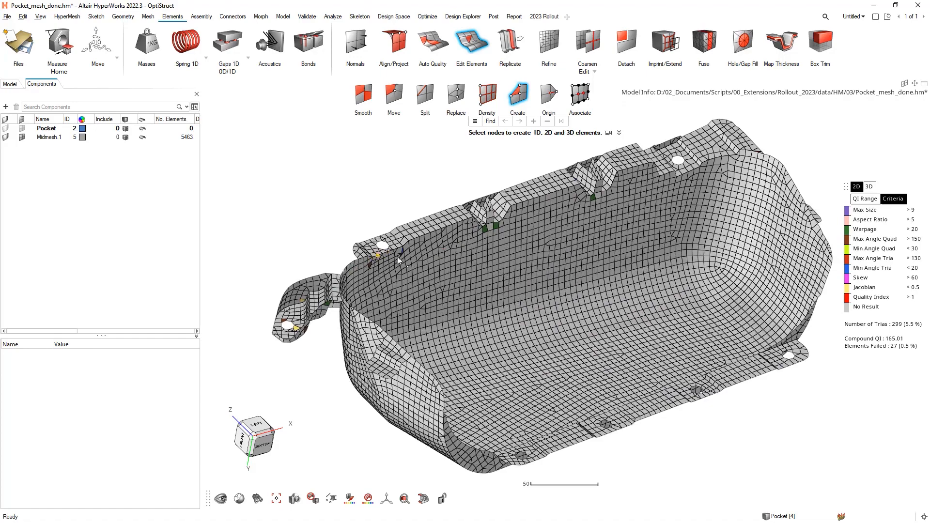
{"action": "middle_click_drag", "start_coordinate": [570, 301], "coordinate": [571, 321]}
{"action": "scroll", "coordinate": [572, 305], "scroll_direction": "down", "scroll_amount": 2}
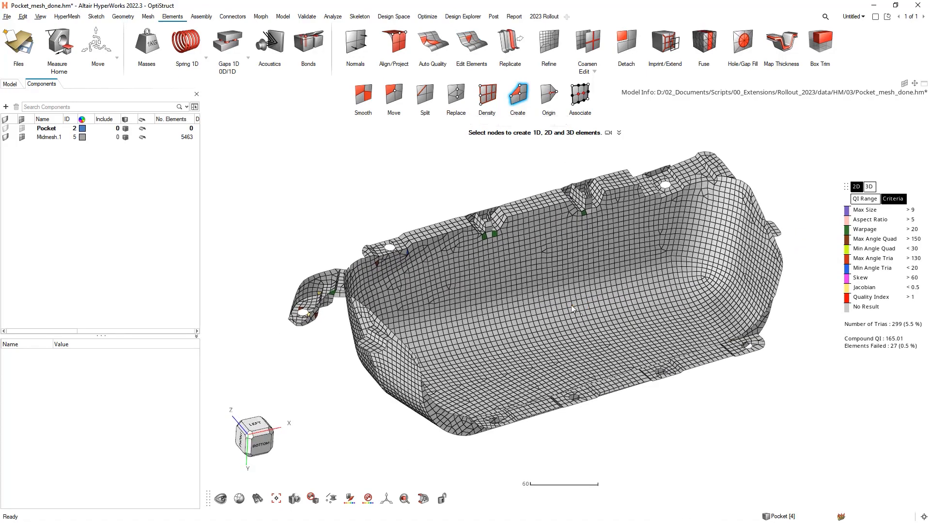
{"action": "left_click", "coordinate": [433, 48]}
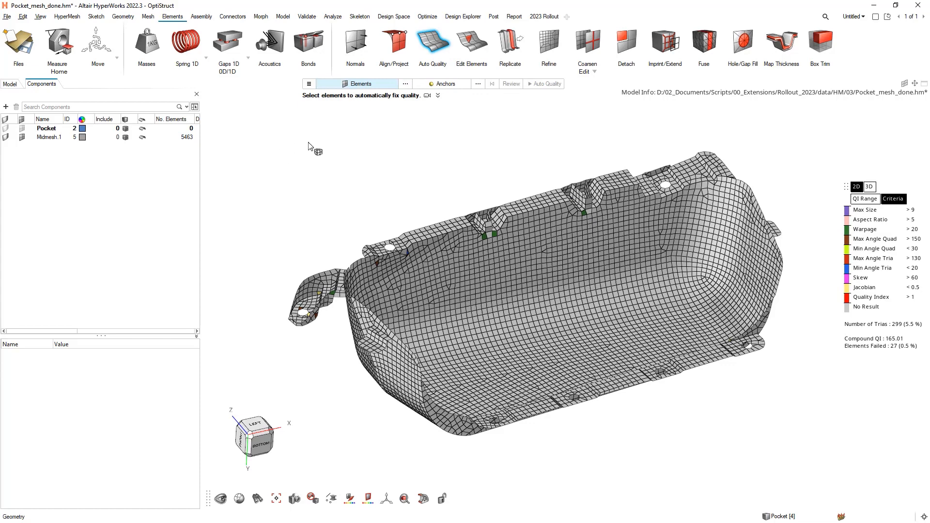
{"action": "left_click_drag", "start_coordinate": [261, 115], "coordinate": [816, 490]}
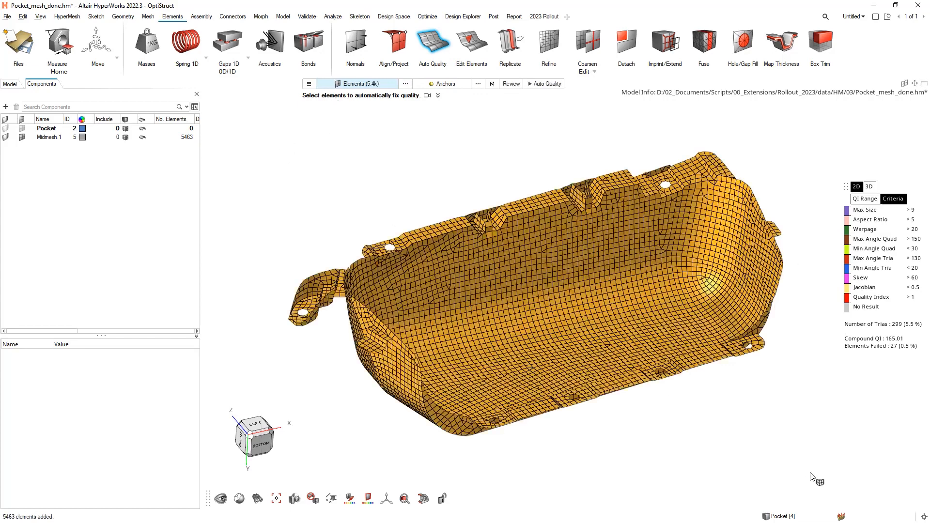
{"action": "left_click", "coordinate": [511, 84]}
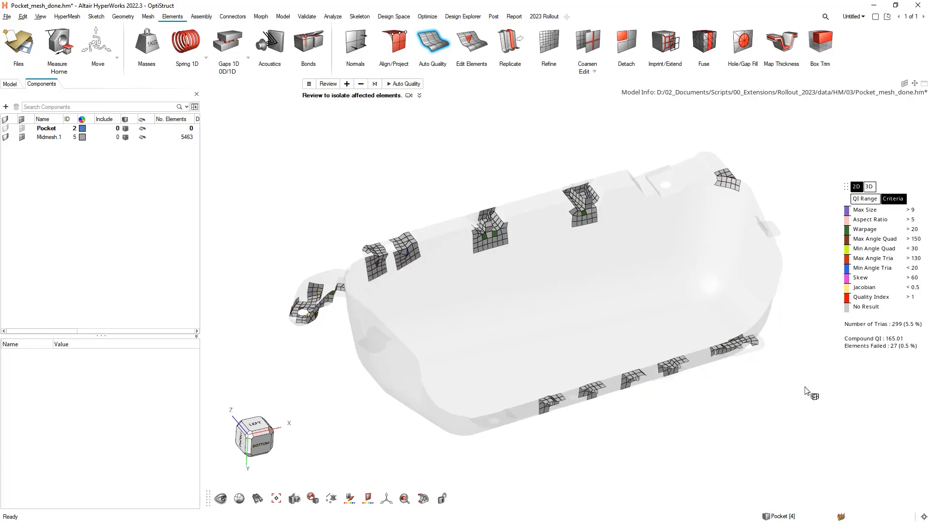
{"action": "left_click", "coordinate": [396, 87]}
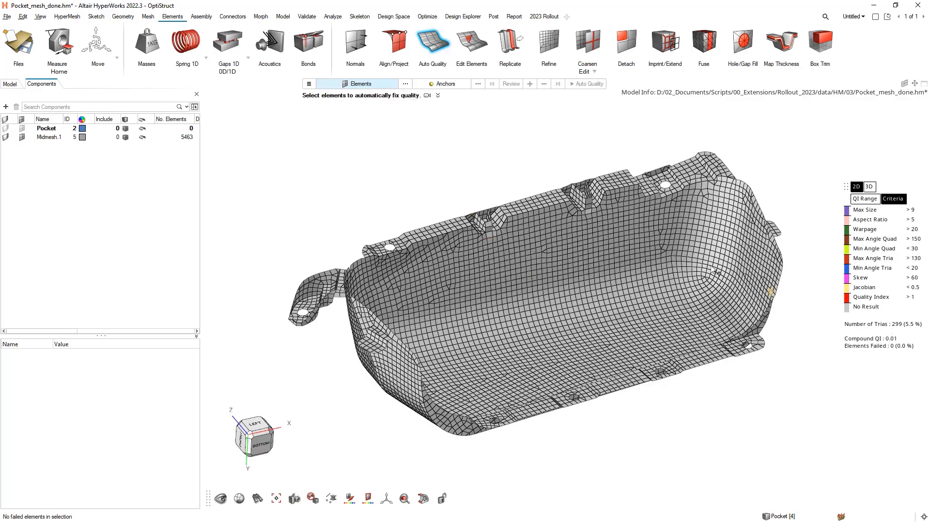
- Start the Rebuild tool for 2D meshes and check its element size and keep-selection options
{"action": "mouse_move", "coordinate": [712, 267]}
{"action": "middle_mouse_down"}
{"action": "mouse_move", "coordinate": [716, 306]}
{"action": "mouse_move", "coordinate": [730, 269]}
{"action": "middle_mouse_up"}
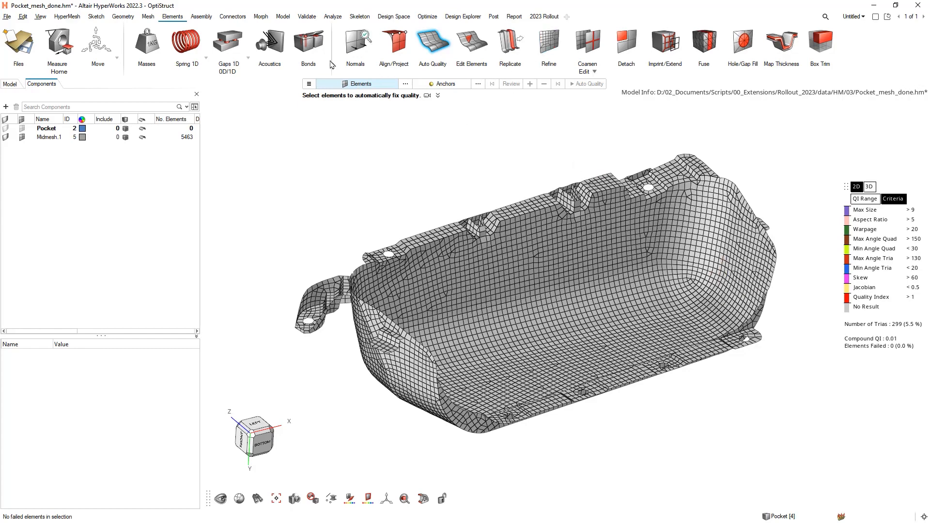
{"action": "left_click", "coordinate": [148, 17]}
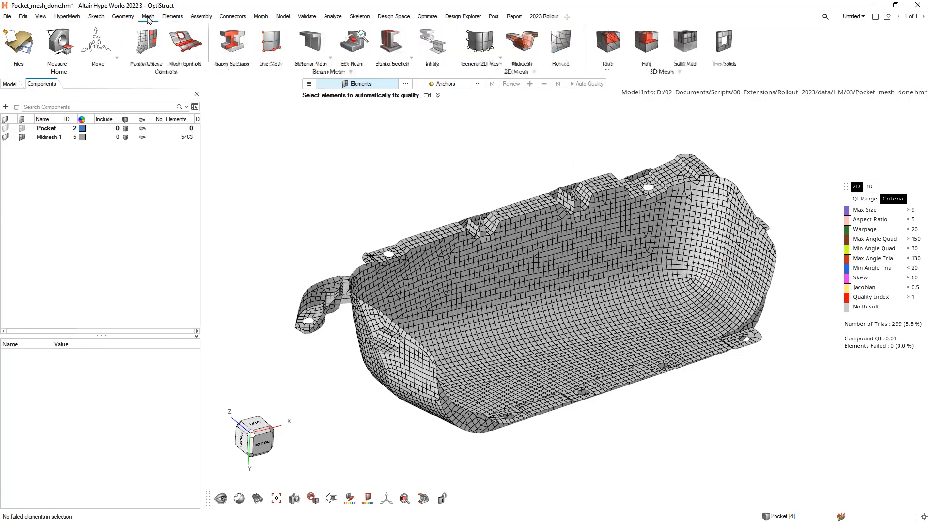
{"action": "left_click", "coordinate": [560, 49]}
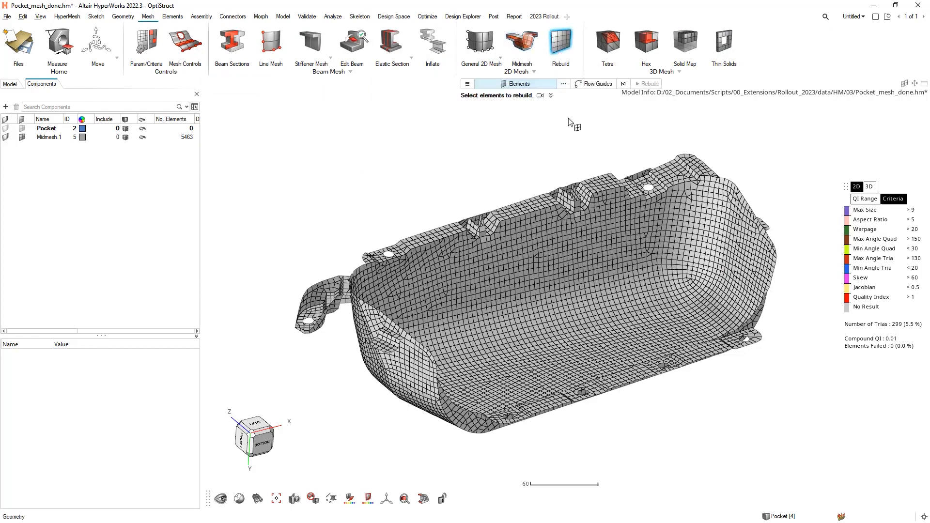
{"action": "left_click", "coordinate": [472, 85]}
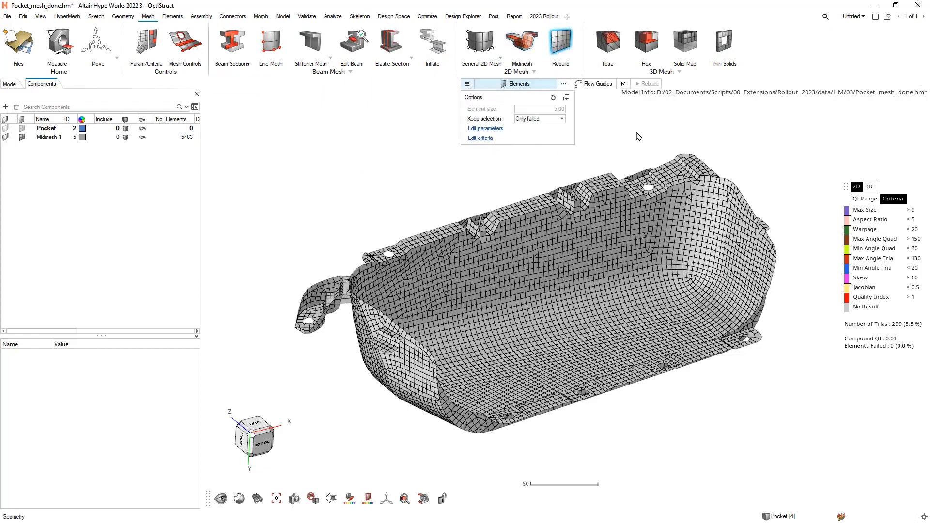
{"action": "left_click", "coordinate": [469, 84]}
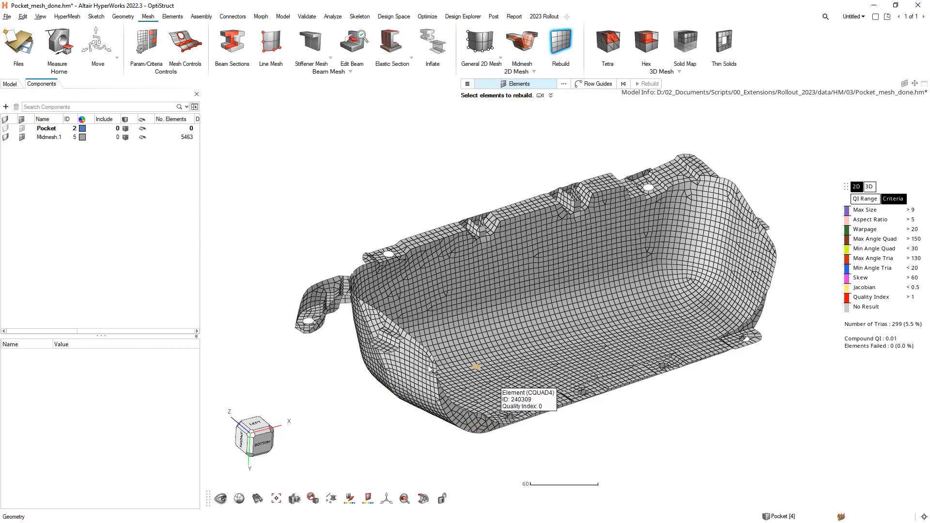
- Look through the basic meshing parameters and the 2D element quality criteria used for the rebuild
{"action": "right_click_drag", "start_coordinate": [651, 427], "coordinate": [638, 417]}
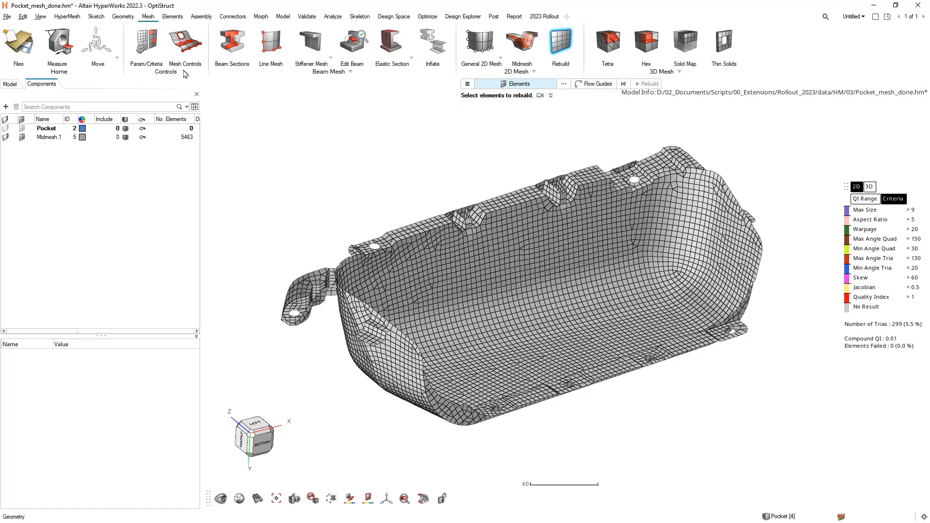
{"action": "left_click", "coordinate": [140, 50]}
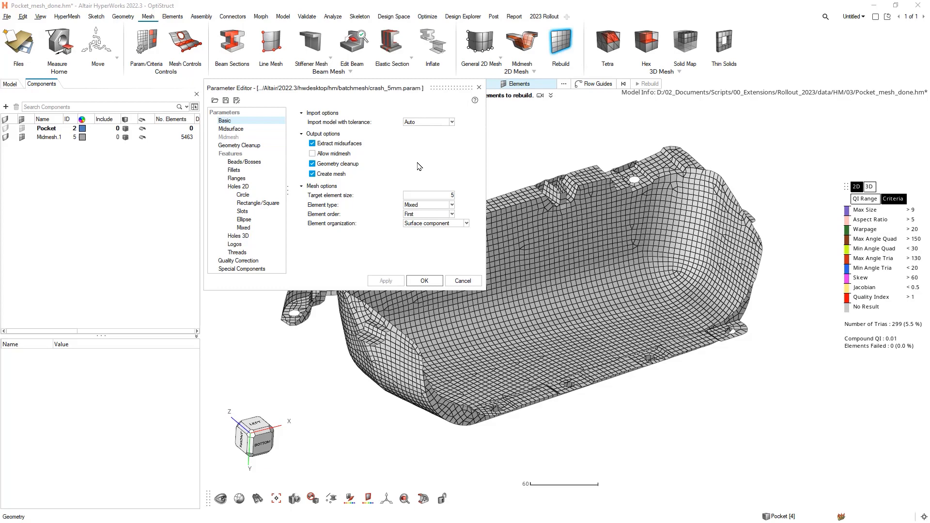
{"action": "left_click", "coordinate": [424, 281]}
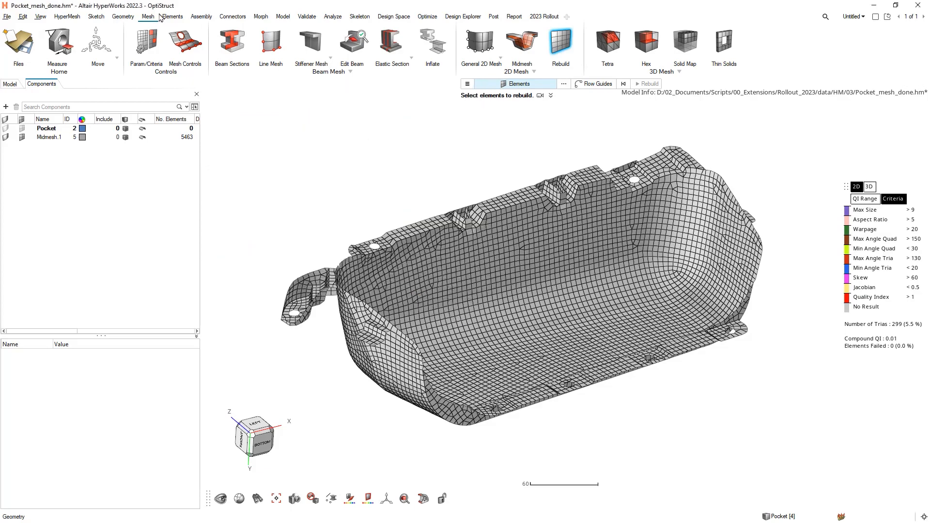
{"action": "left_click", "coordinate": [154, 45]}
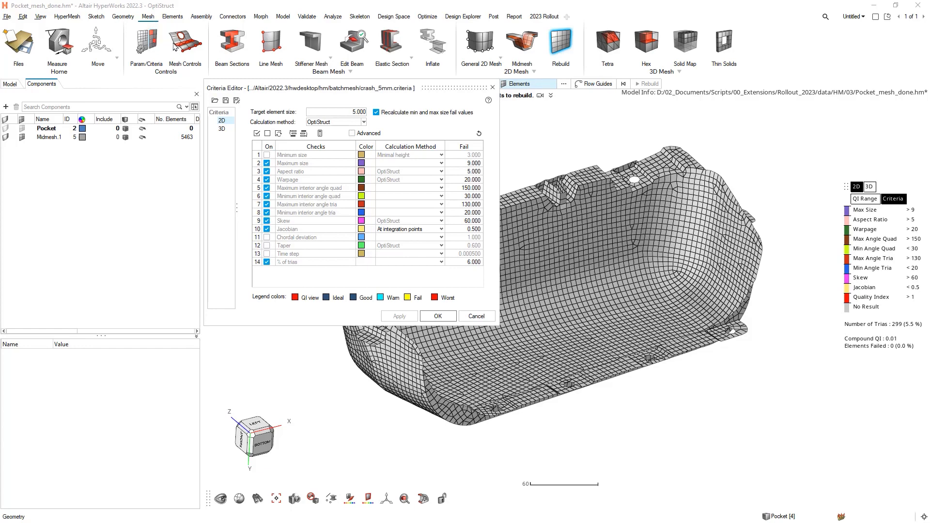
{"action": "left_click", "coordinate": [493, 88]}
- Rebuild all elements of the pocket midmesh
{"action": "scroll", "coordinate": [536, 155], "scroll_direction": "down", "scroll_amount": 4}
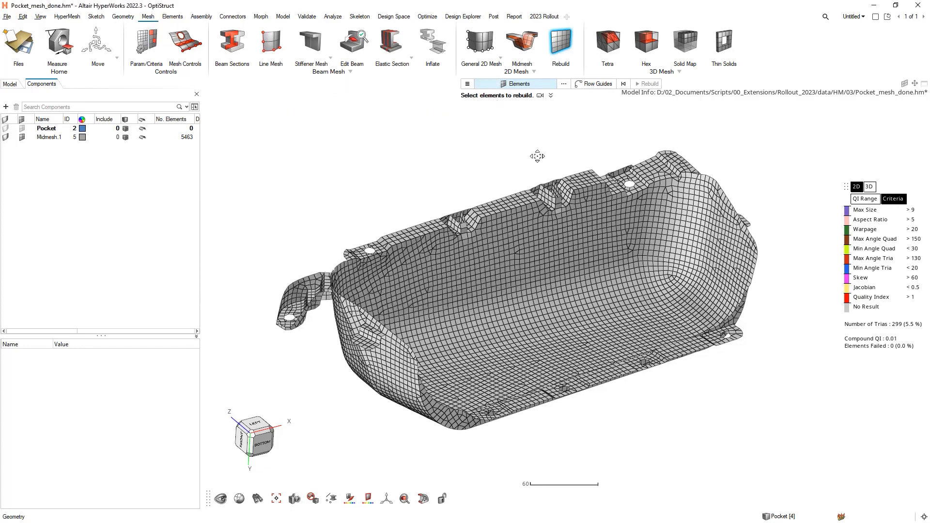
{"action": "left_click_drag", "start_coordinate": [312, 116], "coordinate": [761, 410]}
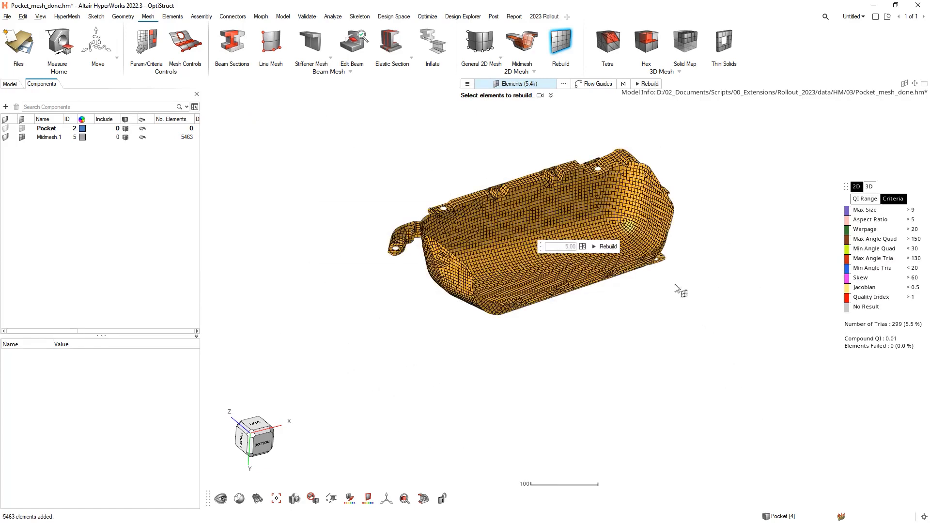
{"action": "left_click", "coordinate": [605, 250]}
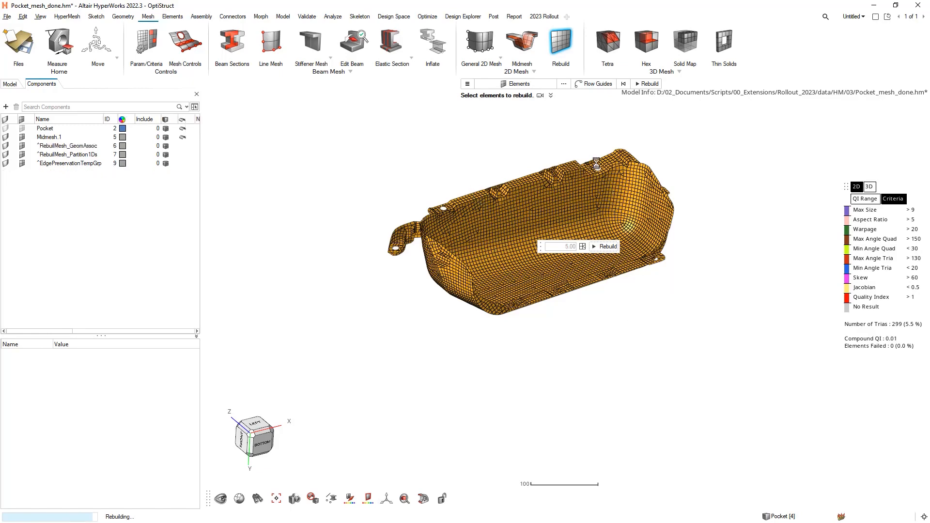
- Examine the rebuilt mesh around the flange holes, flange steps and corners, including the elements still selected
{"action": "scroll", "coordinate": [586, 315], "scroll_direction": "up", "scroll_amount": 5}
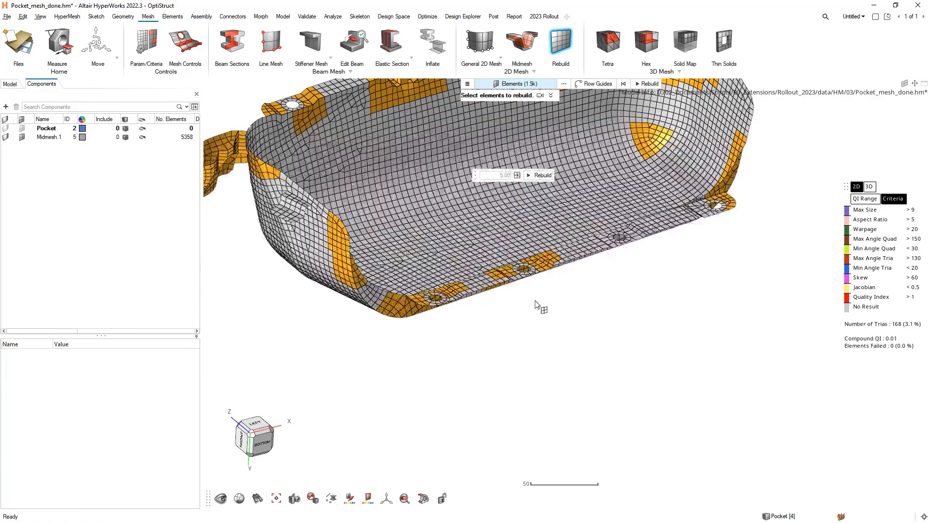
{"action": "scroll", "coordinate": [573, 354], "scroll_direction": "up", "scroll_amount": 5}
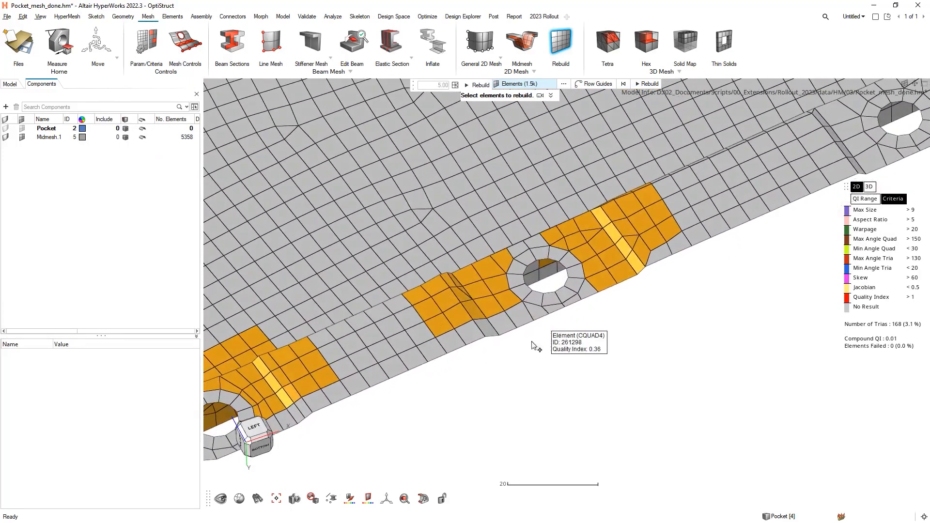
{"action": "scroll", "coordinate": [586, 351], "scroll_direction": "down", "scroll_amount": 5}
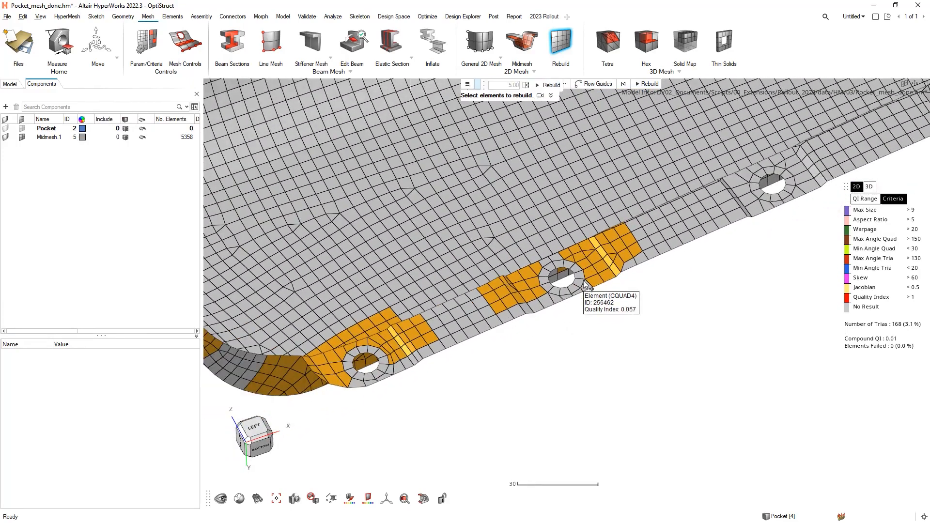
{"action": "right_click_drag", "start_coordinate": [587, 352], "coordinate": [587, 357]}
{"action": "scroll", "coordinate": [767, 182], "scroll_direction": "down", "scroll_amount": 3}
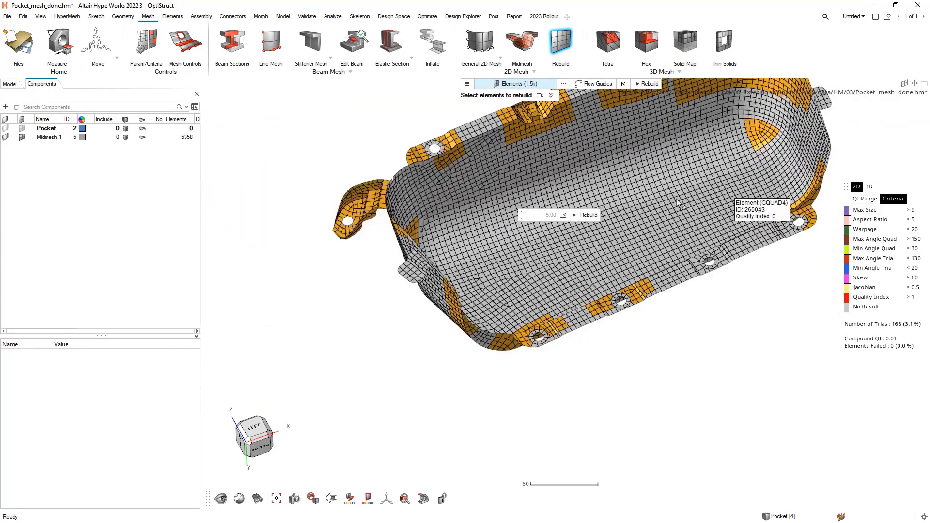
{"action": "mouse_move", "coordinate": [666, 195]}
{"action": "middle_mouse_down"}
{"action": "mouse_move", "coordinate": [690, 170]}
{"action": "mouse_move", "coordinate": [682, 195]}
{"action": "middle_mouse_up"}
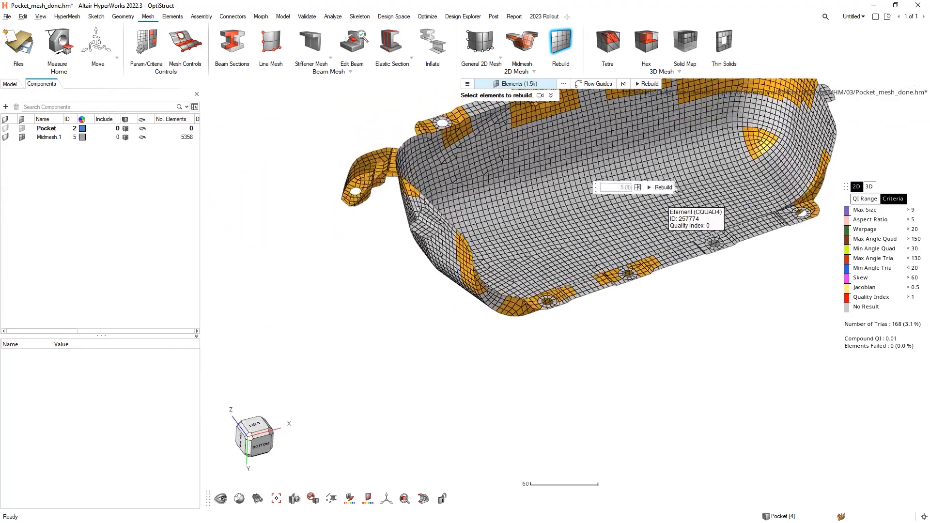
{"action": "right_click_drag", "start_coordinate": [680, 158], "coordinate": [579, 227]}
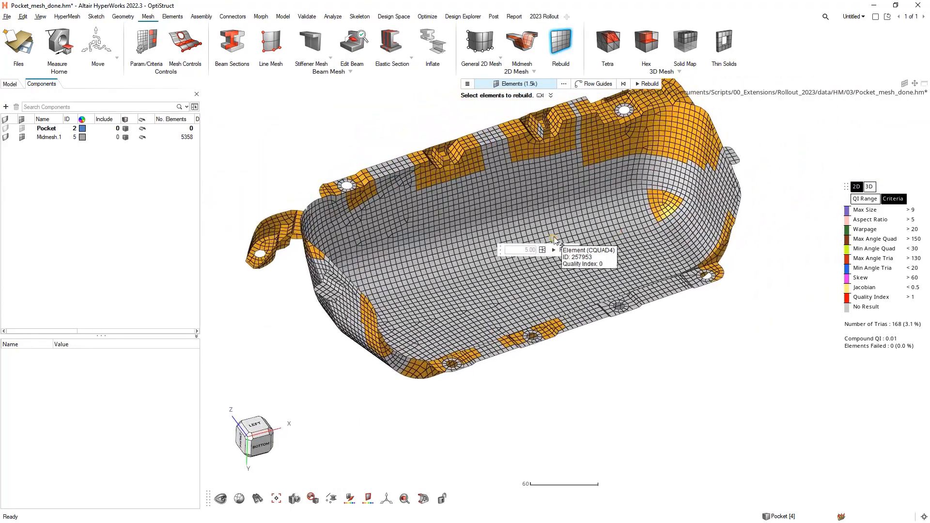
{"action": "middle_click_drag", "start_coordinate": [552, 236], "coordinate": [581, 264]}
{"action": "scroll", "coordinate": [674, 279], "scroll_direction": "up", "scroll_amount": 2}
{"action": "scroll", "coordinate": [583, 266], "scroll_direction": "down", "scroll_amount": 2}
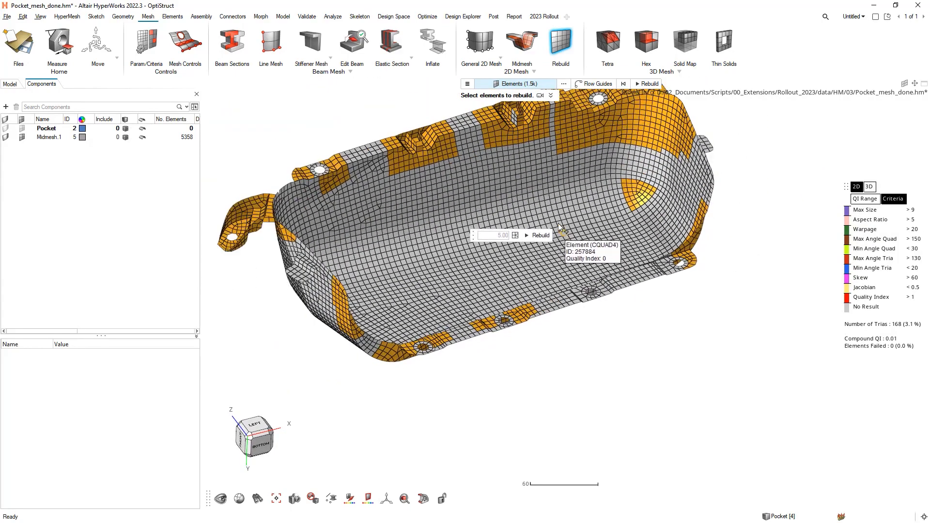
- Clear the rebuild selection and run Auto Quality on all elements of the rebuilt midmesh
{"action": "key", "text": "Escape"}
{"action": "left_click", "coordinate": [172, 16]}
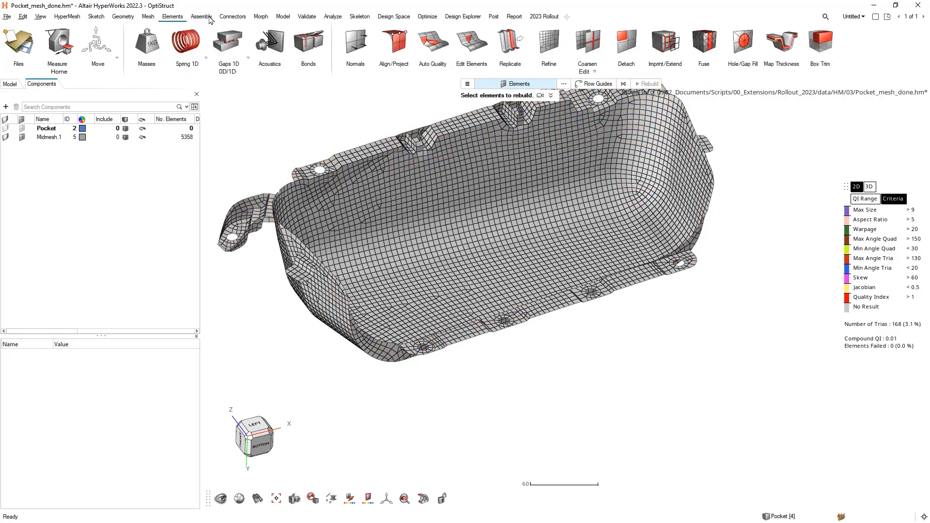
{"action": "left_click", "coordinate": [433, 42]}
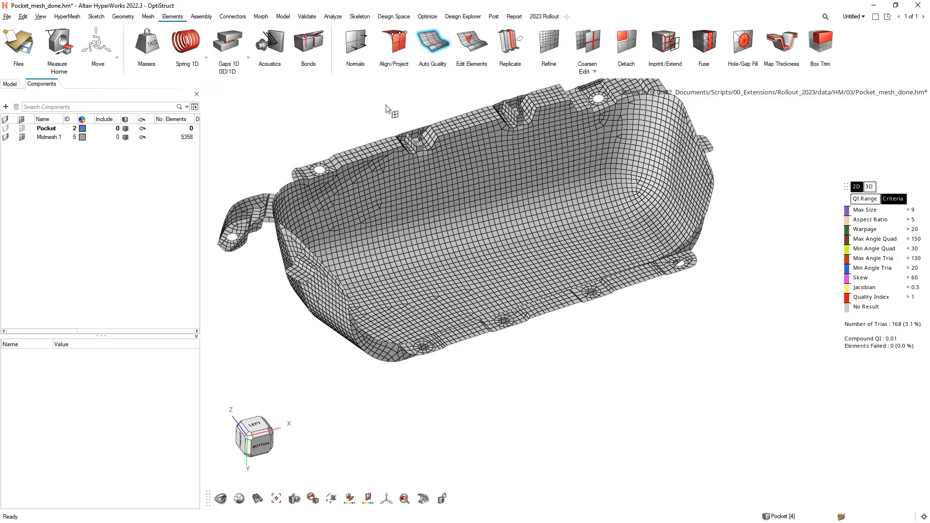
{"action": "right_click_drag", "start_coordinate": [342, 132], "coordinate": [353, 146]}
{"action": "key", "text": "ctrl+a"}
{"action": "left_click", "coordinate": [550, 87]}
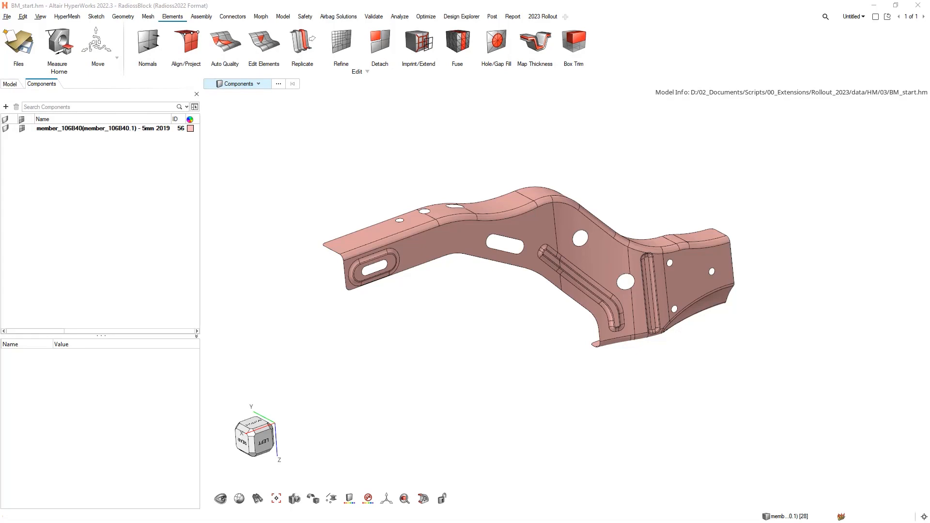
- Start the batch defeaturing cleanup and look through the basic and geometry cleanup settings of its crash_5mm parameters
{"action": "middle_click_drag", "start_coordinate": [560, 353], "coordinate": [536, 357]}
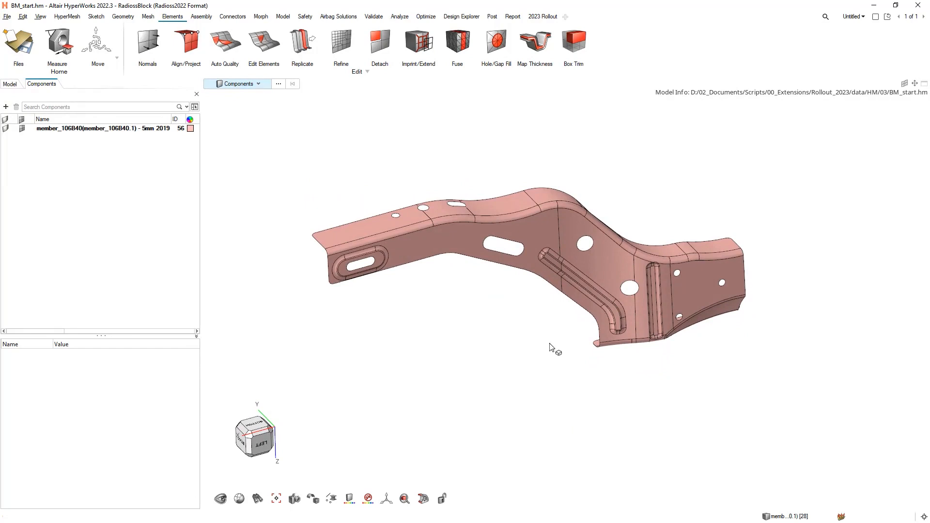
{"action": "middle_click_drag", "start_coordinate": [713, 357], "coordinate": [743, 192]}
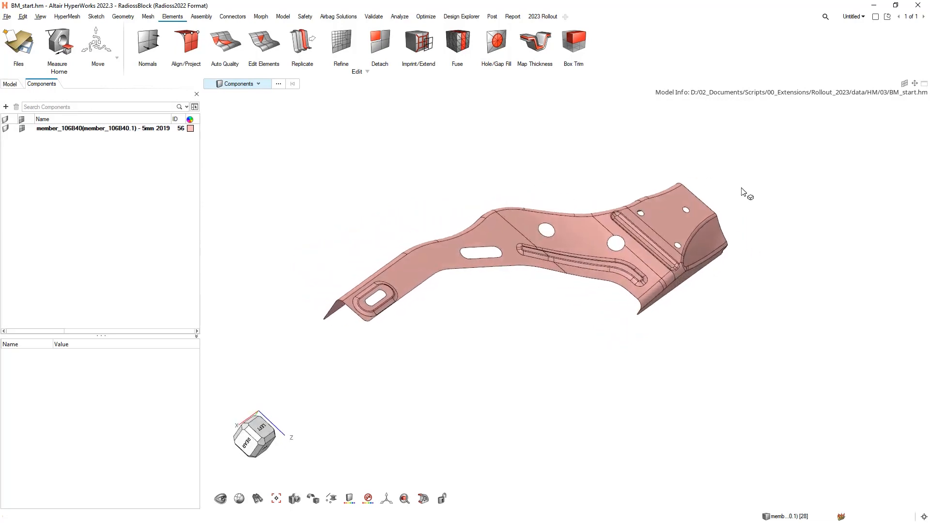
{"action": "left_click", "coordinate": [122, 16]}
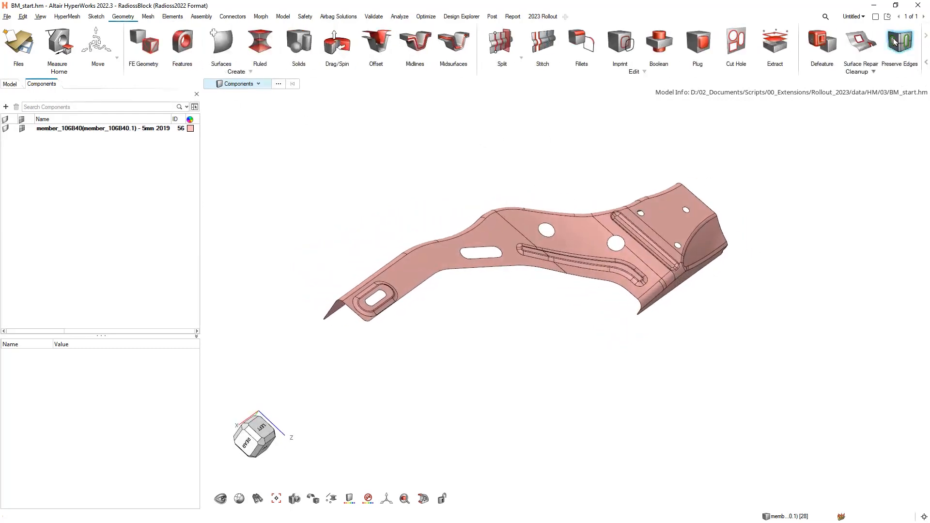
{"action": "left_click", "coordinate": [822, 46]}
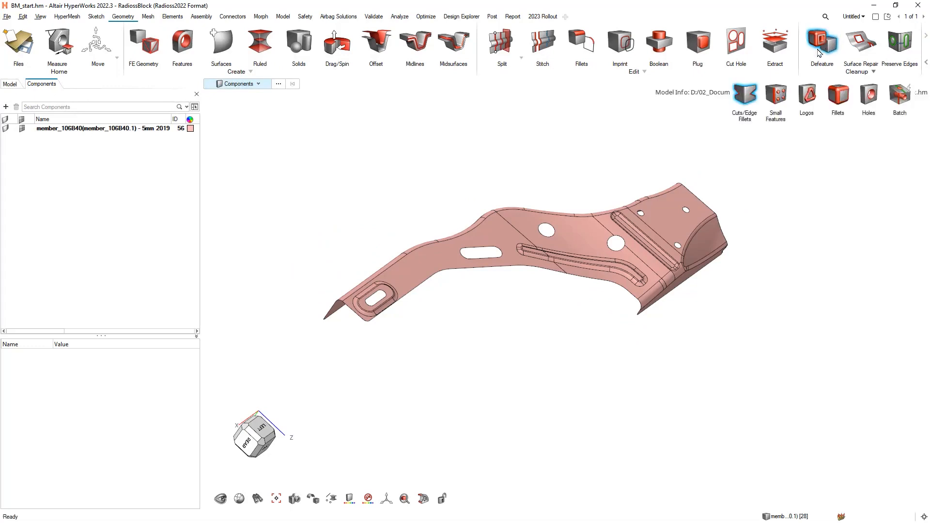
{"action": "left_click", "coordinate": [899, 97]}
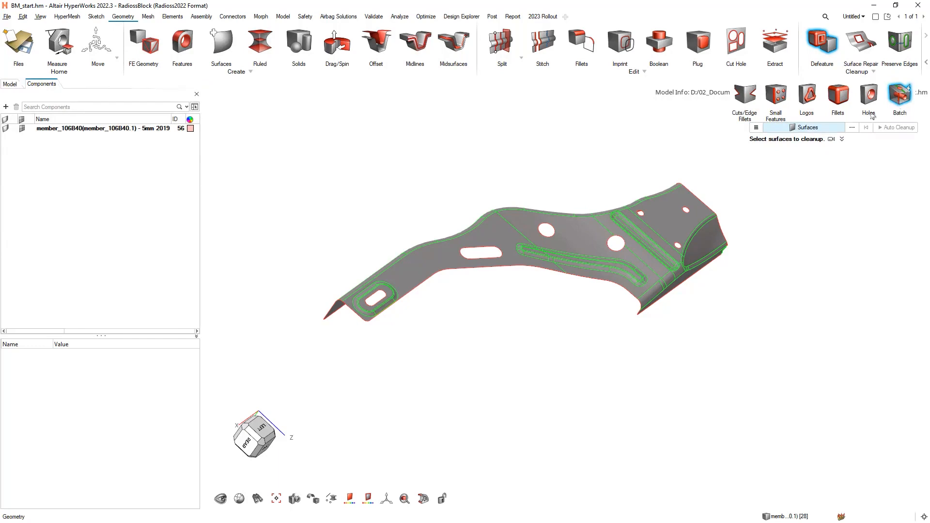
{"action": "left_click", "coordinate": [757, 128]}
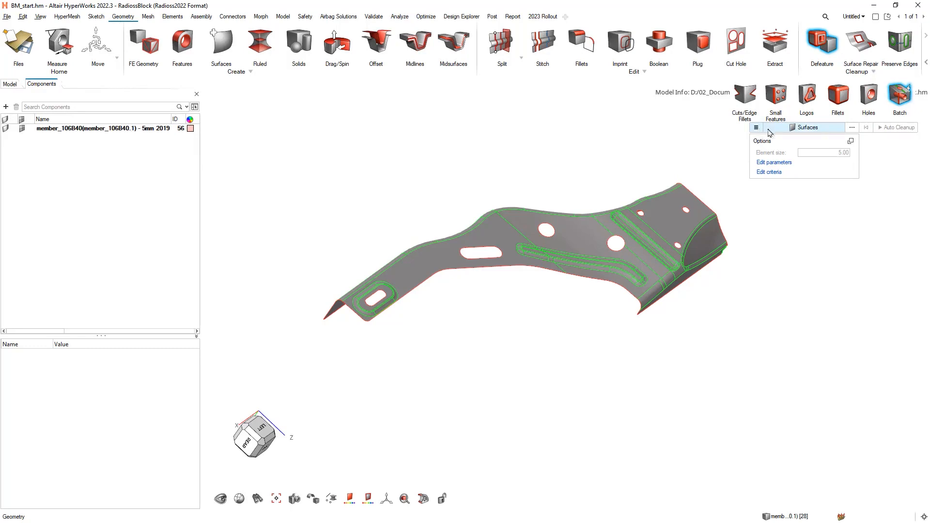
{"action": "left_click", "coordinate": [769, 162]}
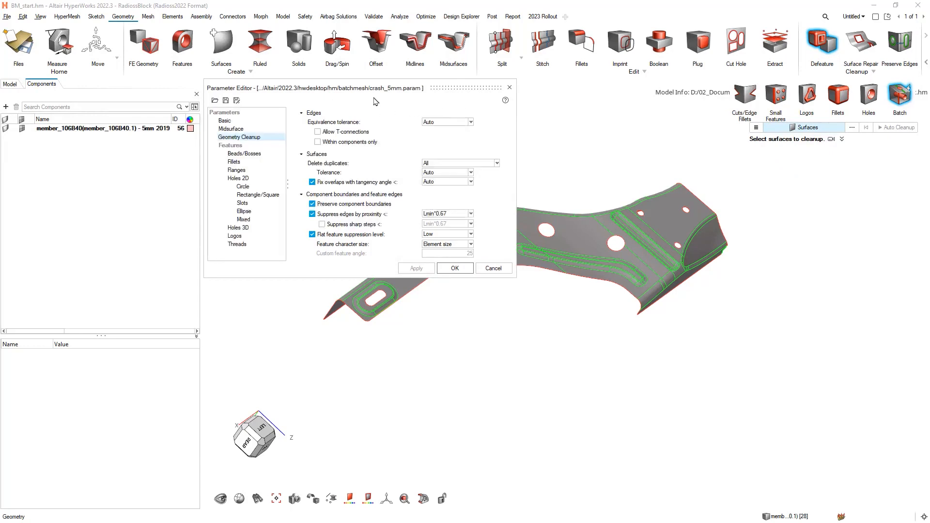
{"action": "left_click_drag", "start_coordinate": [377, 89], "coordinate": [361, 80]}
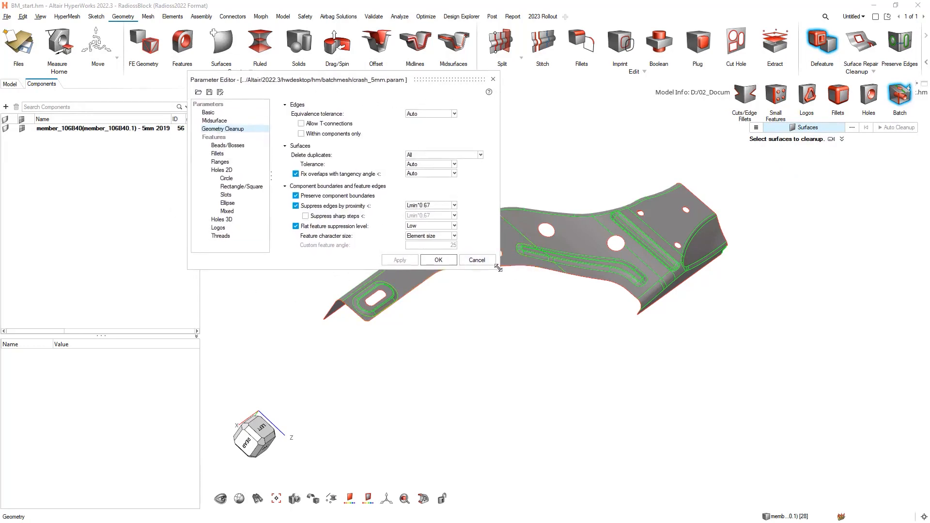
{"action": "left_click_drag", "start_coordinate": [499, 270], "coordinate": [504, 351]}
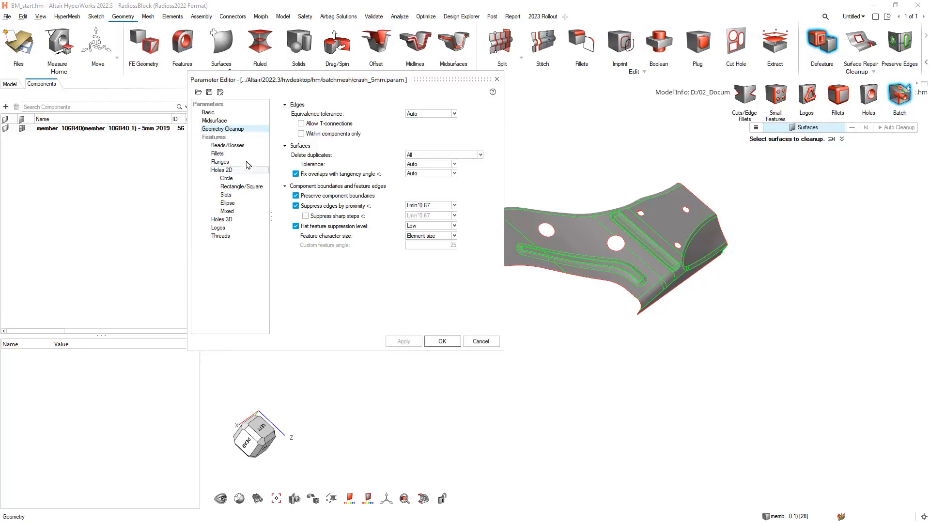
{"action": "left_click", "coordinate": [227, 113]}
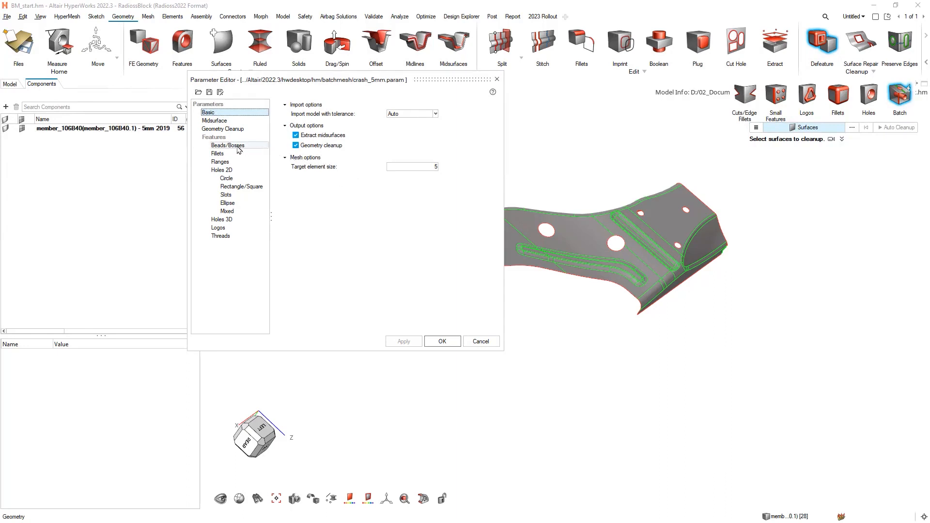
{"action": "left_click", "coordinate": [221, 129]}
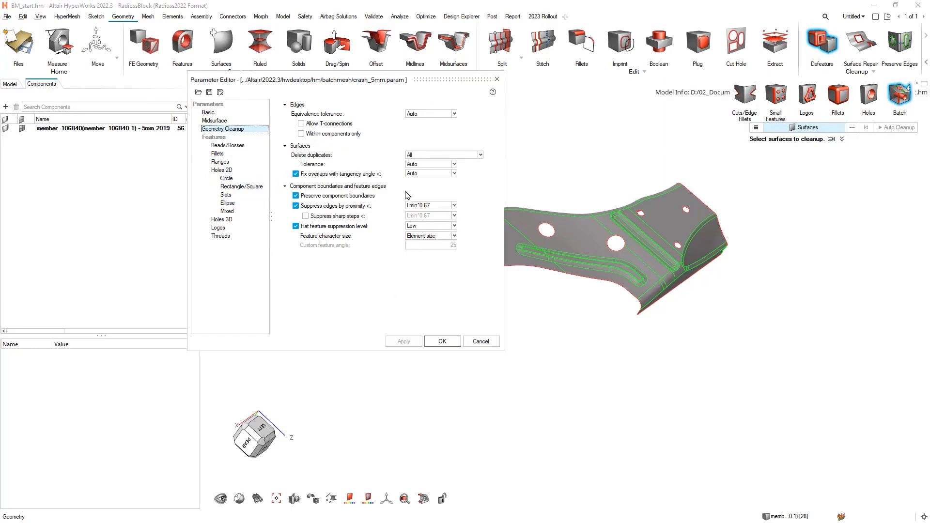
- Turn off 2D hole recognition in the cleanup parameters and run Auto Cleanup on all surfaces of the member part
{"action": "left_click", "coordinate": [232, 172]}
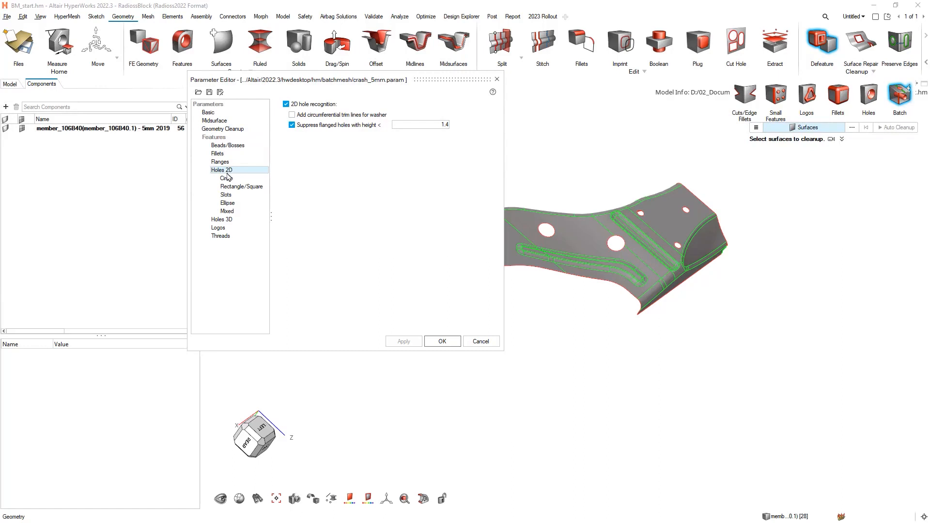
{"action": "left_click", "coordinate": [299, 105]}
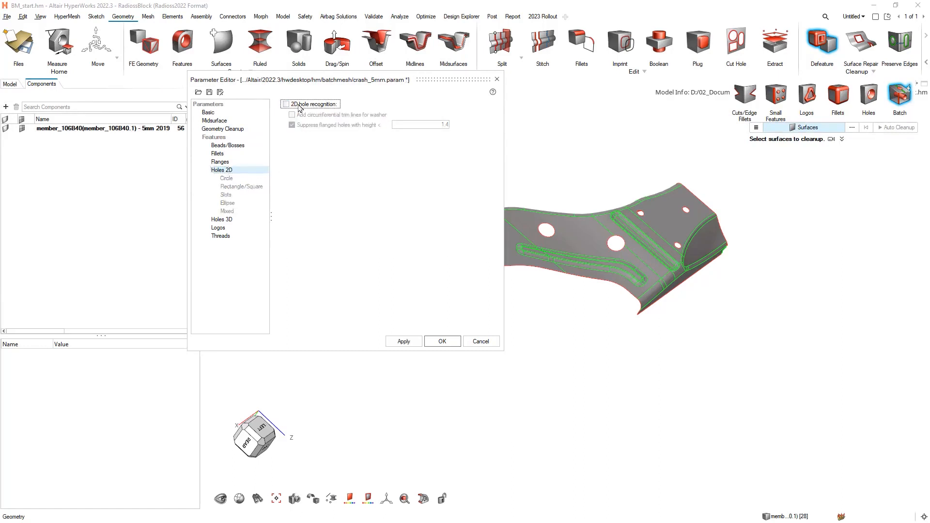
{"action": "left_click", "coordinate": [443, 341]}
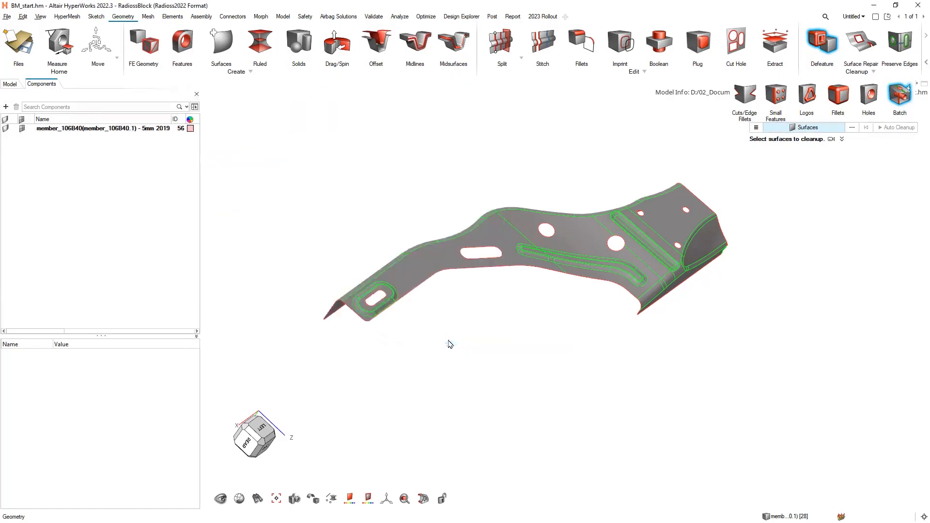
{"action": "left_click_drag", "start_coordinate": [259, 124], "coordinate": [856, 480], "text": "shift"}
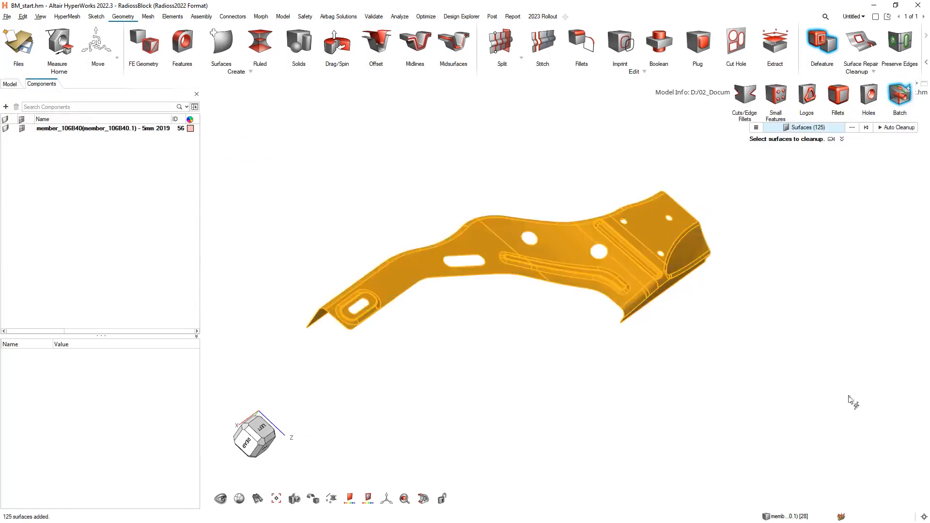
{"action": "left_click", "coordinate": [890, 128]}
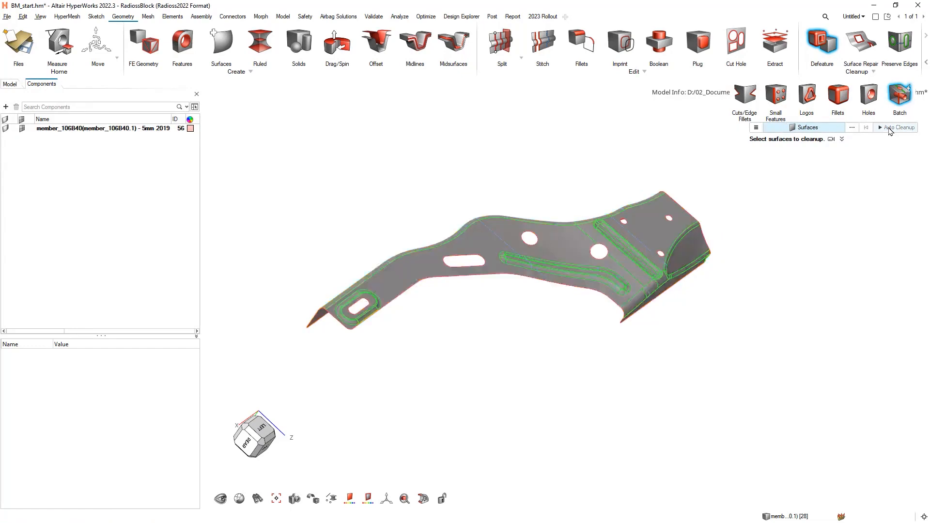
- Examine the cleaned-up member geometry around the beads, fillets, holes and upper flange for suppressed and remaining edges
{"action": "scroll", "coordinate": [652, 267], "scroll_direction": "up", "scroll_amount": 5}
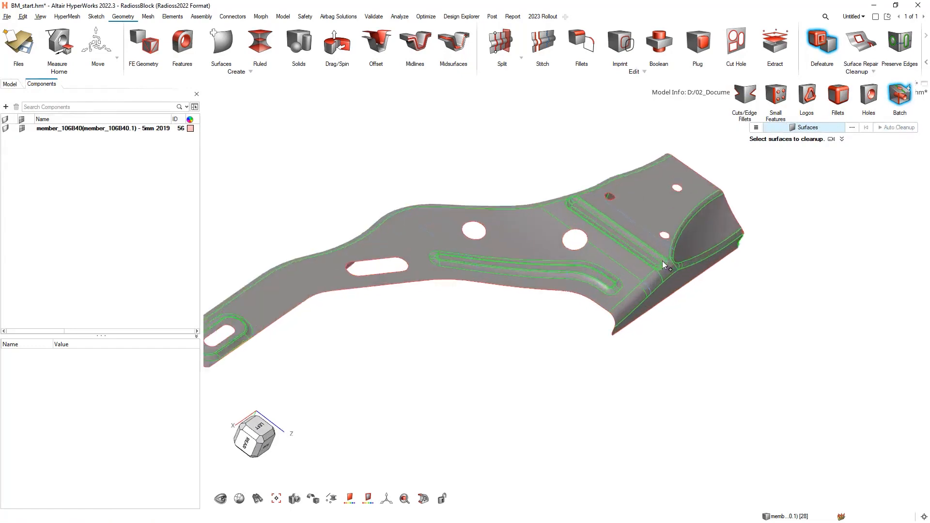
{"action": "middle_click_drag", "start_coordinate": [649, 267], "coordinate": [688, 241]}
{"action": "scroll", "coordinate": [598, 277], "scroll_direction": "up", "scroll_amount": 5}
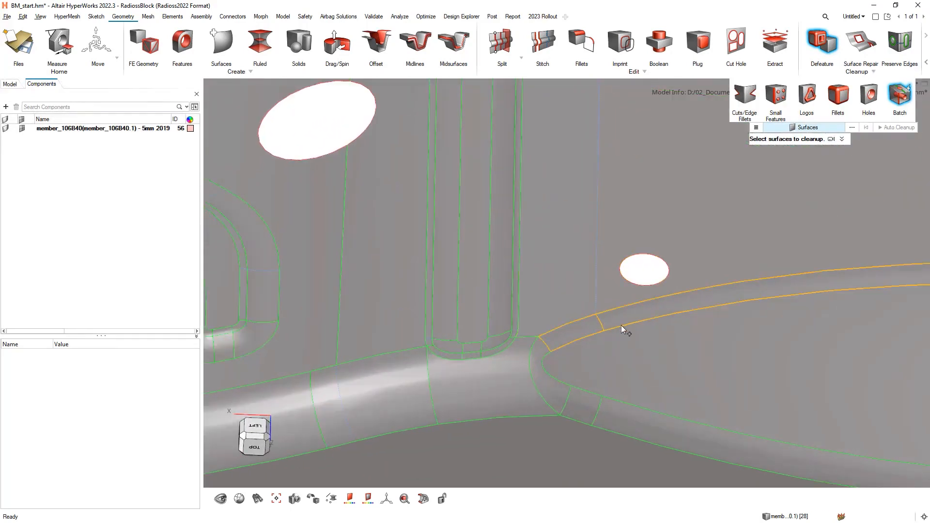
{"action": "right_click_drag", "start_coordinate": [550, 342], "coordinate": [695, 255]}
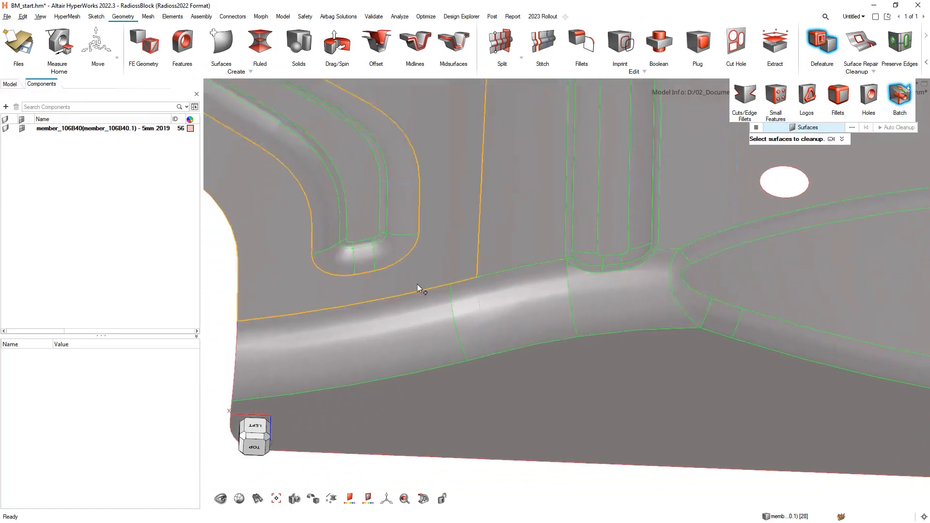
{"action": "mouse_move", "coordinate": [418, 288]}
{"action": "middle_mouse_down"}
{"action": "mouse_move", "coordinate": [453, 308]}
{"action": "mouse_move", "coordinate": [476, 291]}
{"action": "mouse_move", "coordinate": [494, 312]}
{"action": "mouse_move", "coordinate": [491, 298]}
{"action": "mouse_move", "coordinate": [499, 325]}
{"action": "middle_mouse_up"}
{"action": "scroll", "coordinate": [487, 300], "scroll_direction": "down", "scroll_amount": 5}
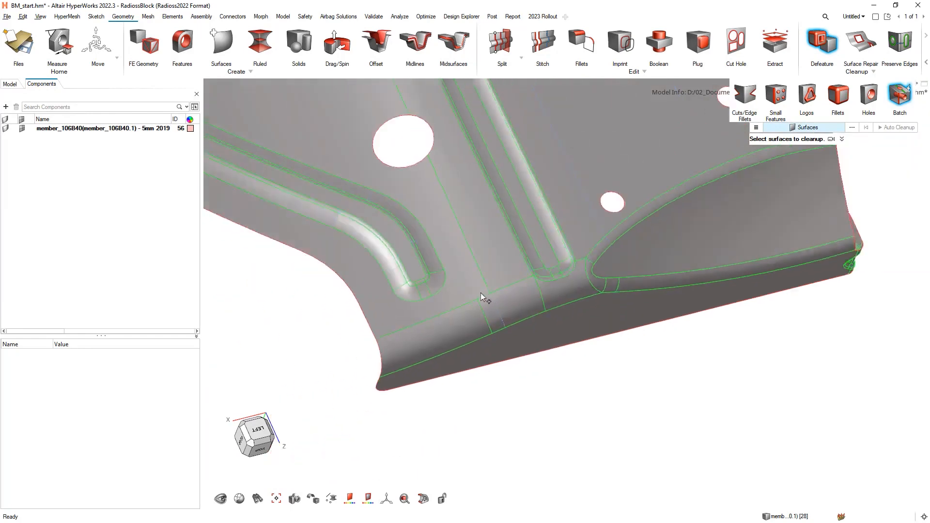
{"action": "right_click_drag", "start_coordinate": [415, 283], "coordinate": [619, 338]}
{"action": "right_click_drag", "start_coordinate": [432, 236], "coordinate": [666, 252]}
{"action": "middle_click_drag", "start_coordinate": [666, 252], "coordinate": [688, 264]}
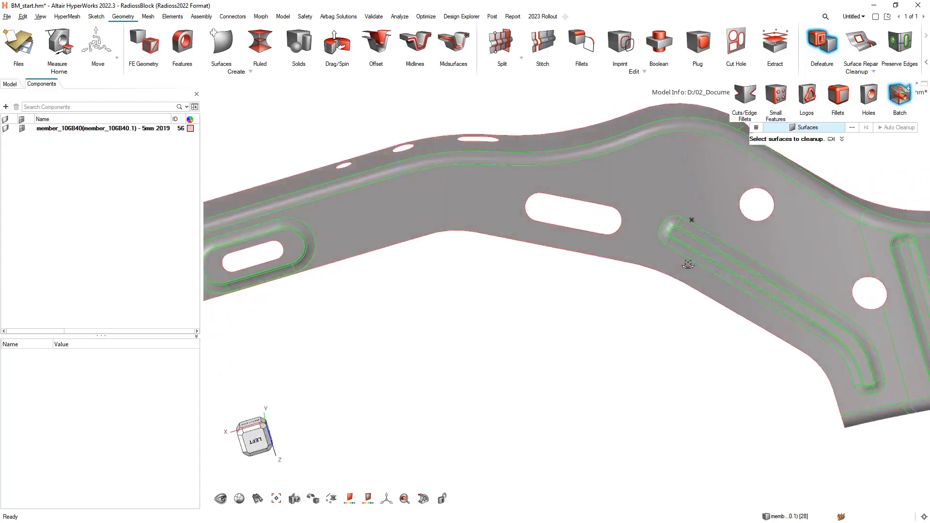
{"action": "right_click_drag", "start_coordinate": [739, 257], "coordinate": [622, 291]}
{"action": "middle_click_drag", "start_coordinate": [648, 261], "coordinate": [592, 291]}
{"action": "scroll", "coordinate": [639, 193], "scroll_direction": "up", "scroll_amount": 6}
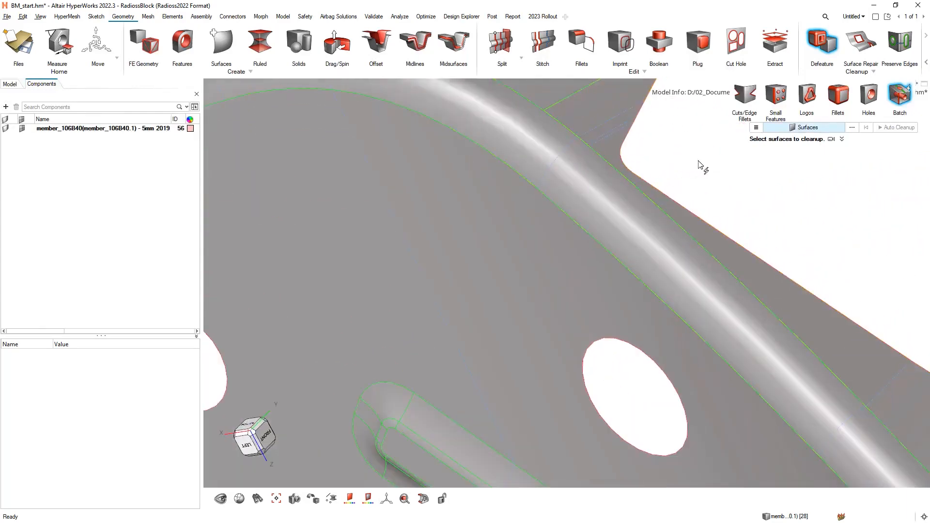
{"action": "scroll", "coordinate": [766, 260], "scroll_direction": "down", "scroll_amount": 4}
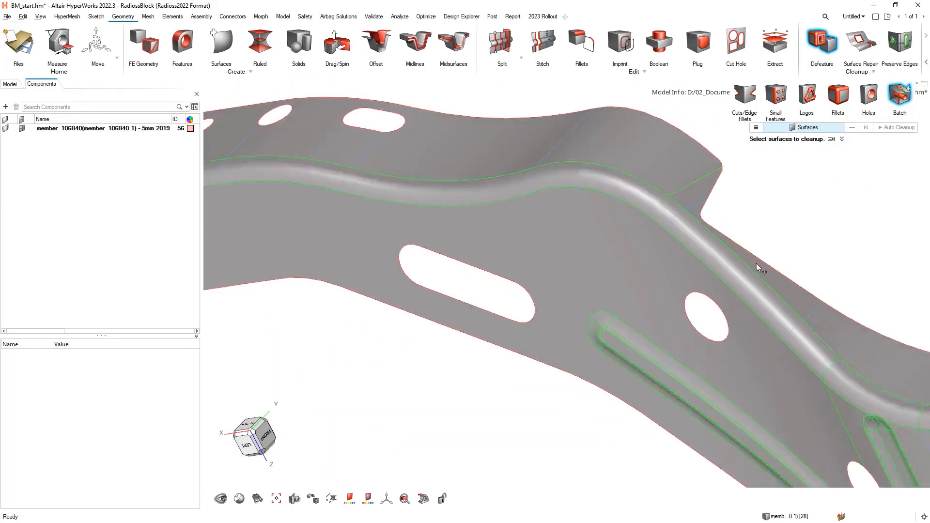
{"action": "scroll", "coordinate": [760, 268], "scroll_direction": "down", "scroll_amount": 4}
{"action": "middle_click_drag", "start_coordinate": [769, 260], "coordinate": [621, 210]}
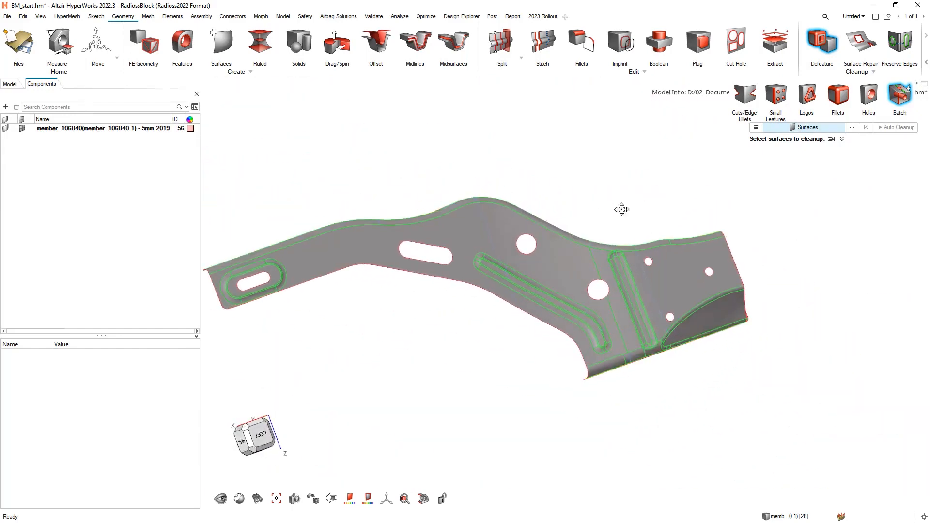
{"action": "right_click_drag", "start_coordinate": [622, 209], "coordinate": [680, 209]}
{"action": "middle_click_drag", "start_coordinate": [680, 209], "coordinate": [615, 207]}
{"action": "right_click_drag", "start_coordinate": [666, 204], "coordinate": [656, 195]}
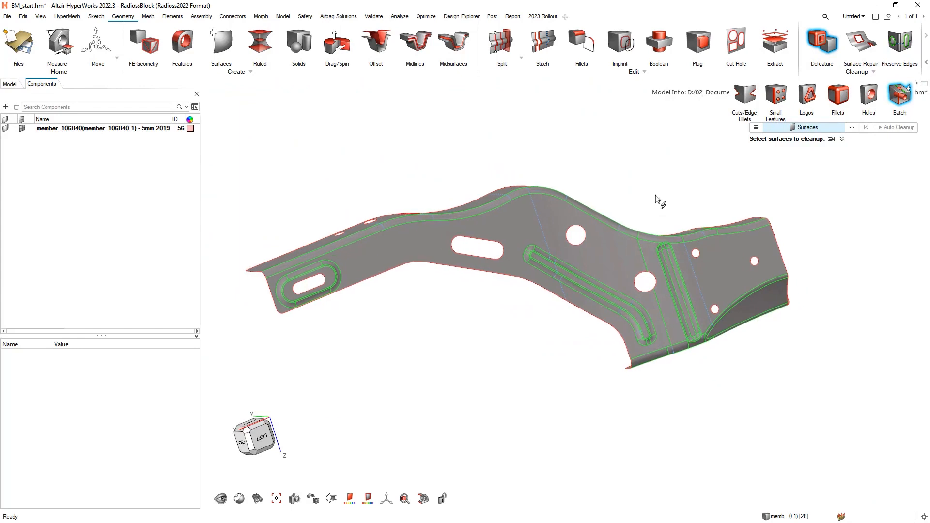
- Undo the automatic geometry cleanup of the member surfaces and leave the defeaturing tool
{"action": "key", "text": "ctrl+z"}
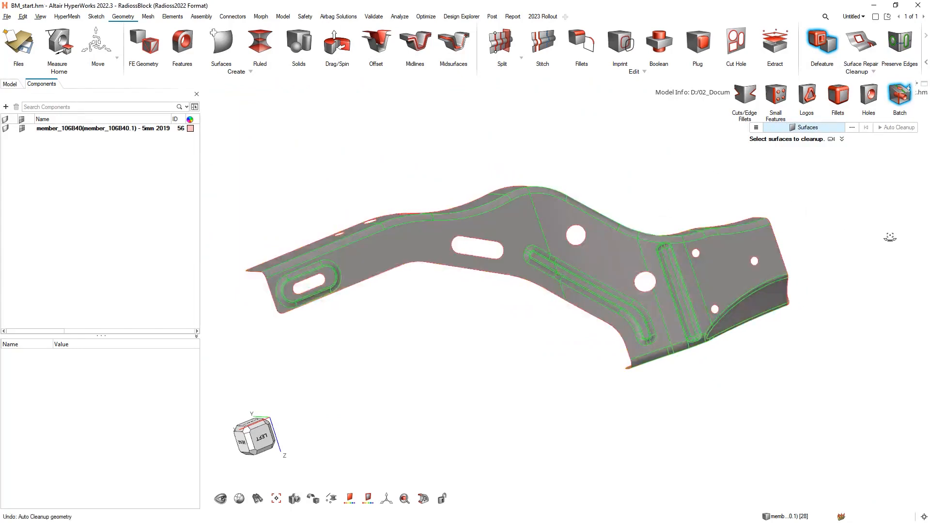
{"action": "key", "text": "Escape"}
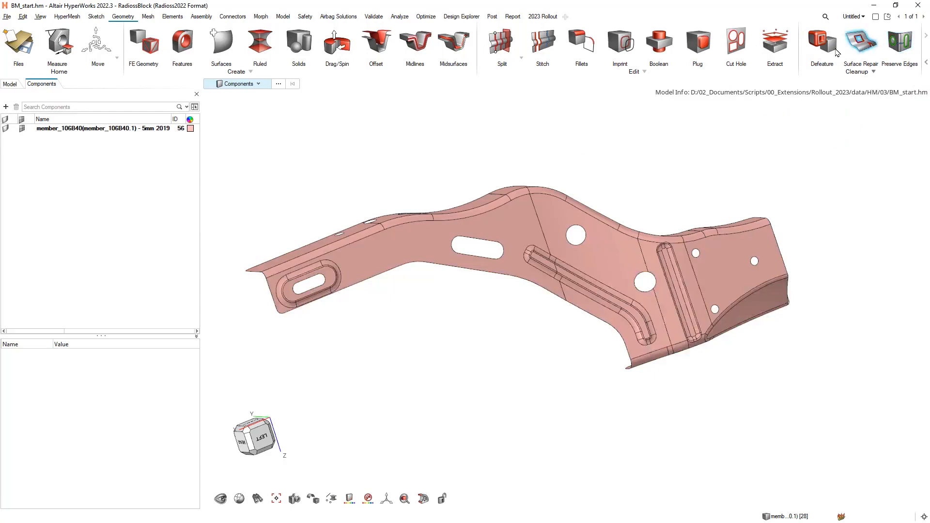
- Start BatchMesher for the member part and turn on 2D hole recognition in its crash_5mm parameters
{"action": "left_click", "coordinate": [147, 17]}
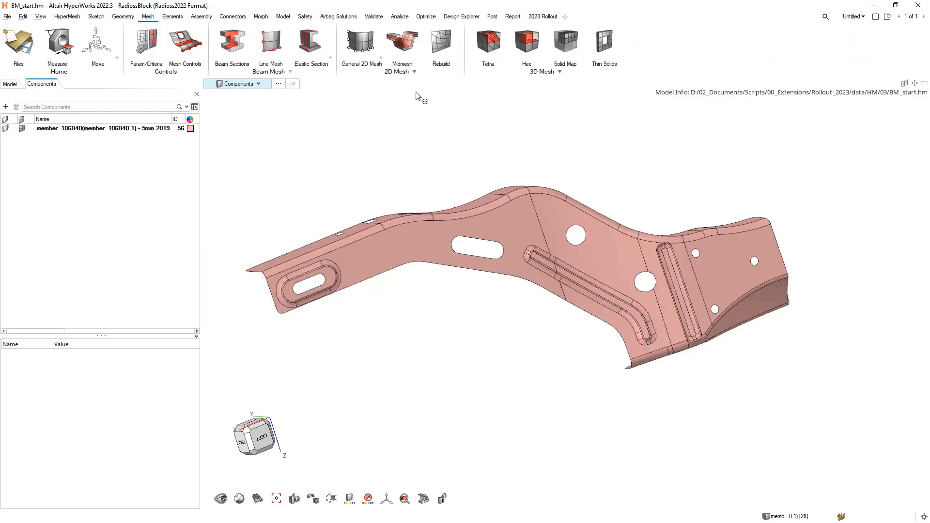
{"action": "left_click", "coordinate": [382, 58]}
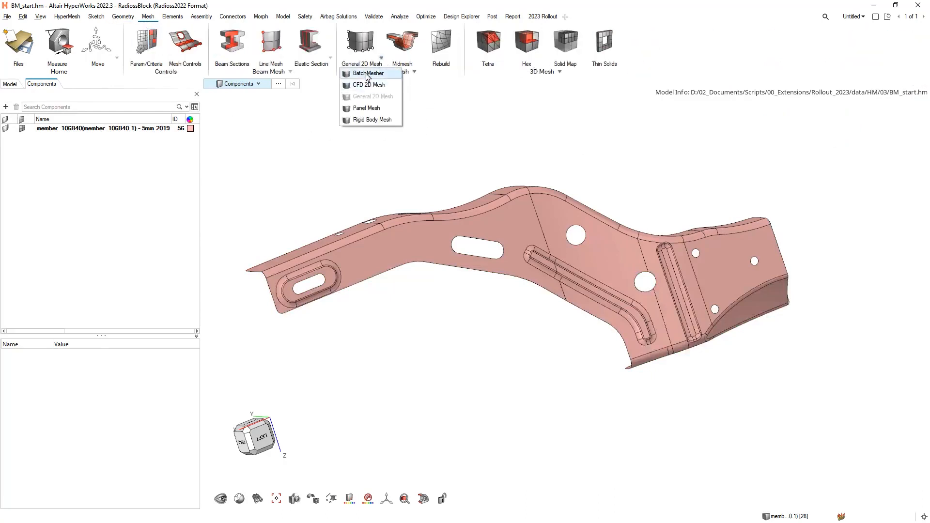
{"action": "left_click", "coordinate": [367, 74]}
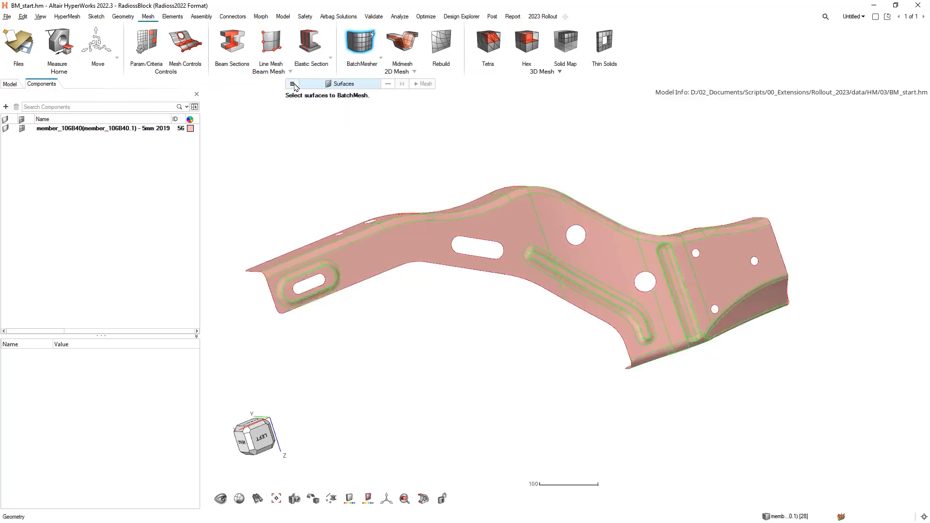
{"action": "left_click", "coordinate": [293, 84]}
{"action": "left_click", "coordinate": [311, 123]}
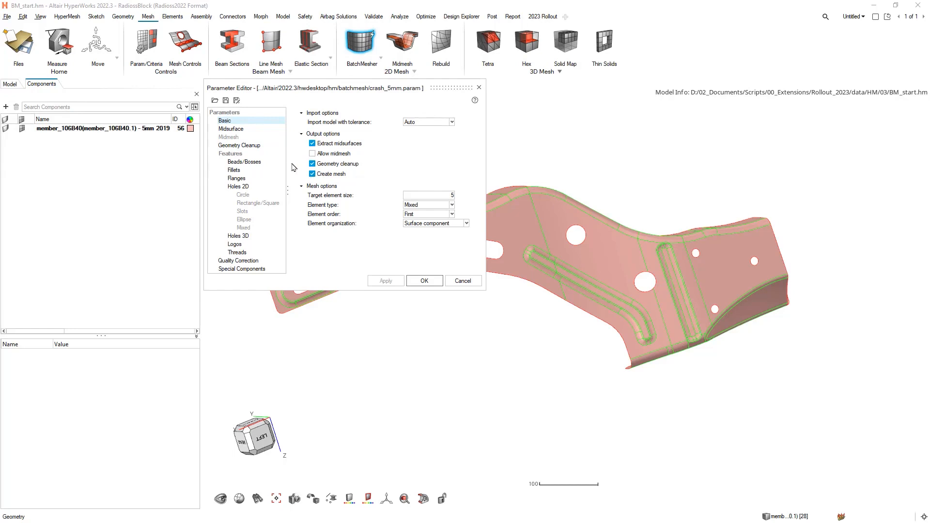
{"action": "left_click", "coordinate": [249, 187]}
{"action": "left_click", "coordinate": [310, 113]}
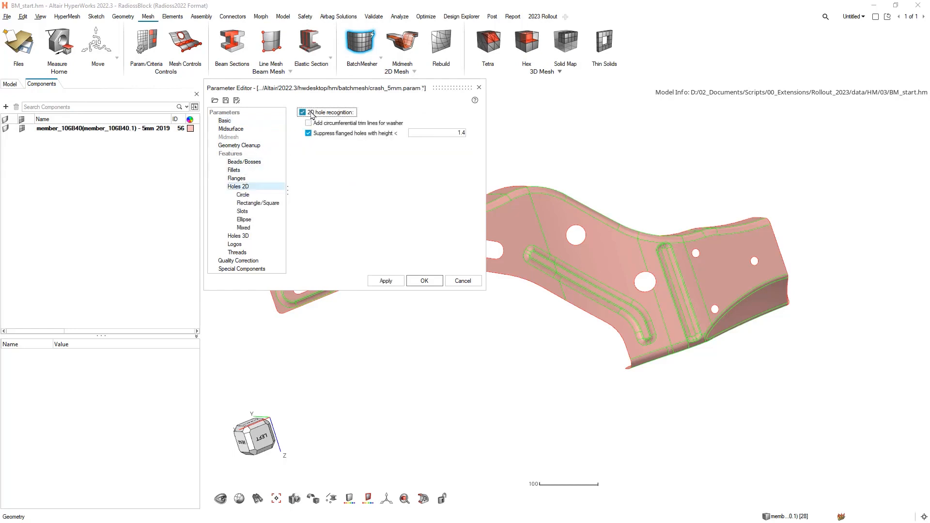
- Review the circular hole recognition table against the member's holes and accept the BatchMesher parameters
{"action": "left_click", "coordinate": [268, 195]}
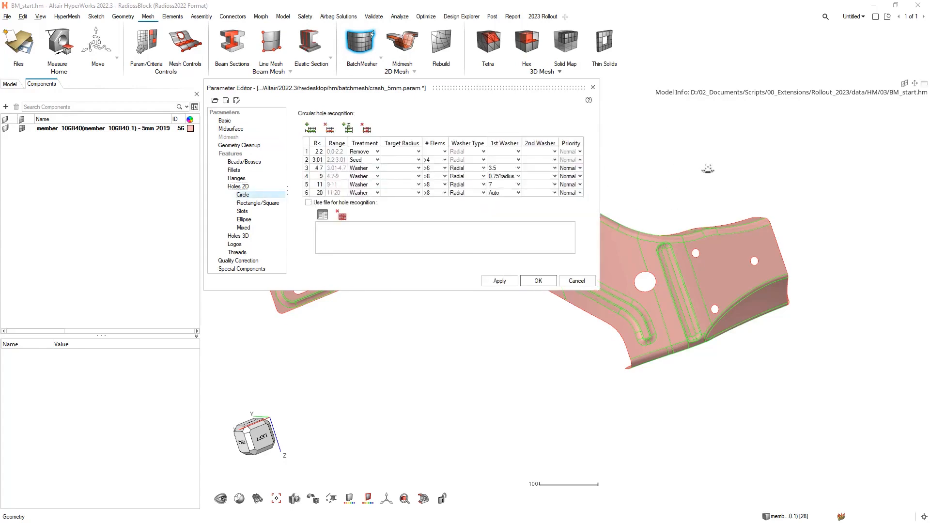
{"action": "middle_click_drag", "start_coordinate": [706, 170], "coordinate": [699, 238]}
{"action": "right_click_drag", "start_coordinate": [699, 238], "coordinate": [734, 262]}
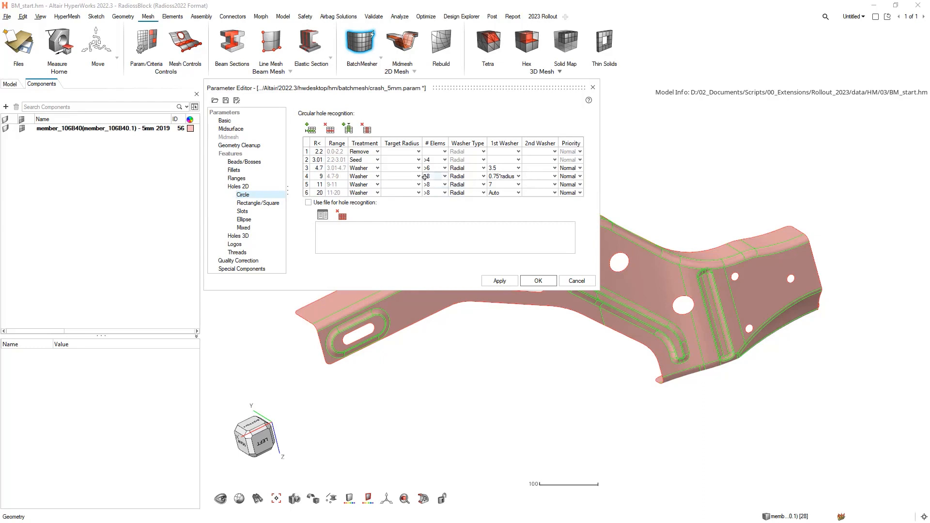
{"action": "left_click", "coordinate": [533, 280]}
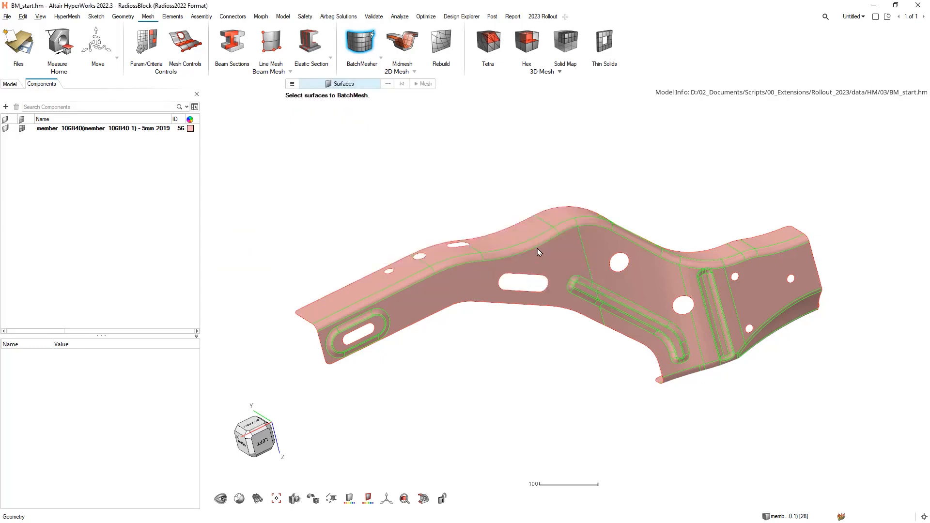
- Select all surfaces of the member part and batch mesh them with a 5.00 element size
{"action": "left_click_drag", "start_coordinate": [258, 131], "coordinate": [903, 431]}
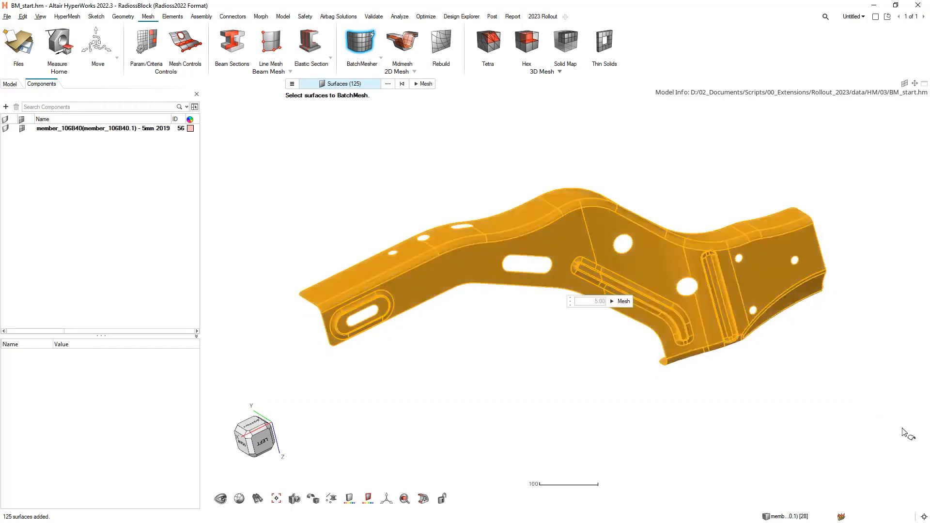
{"action": "left_click", "coordinate": [622, 301]}
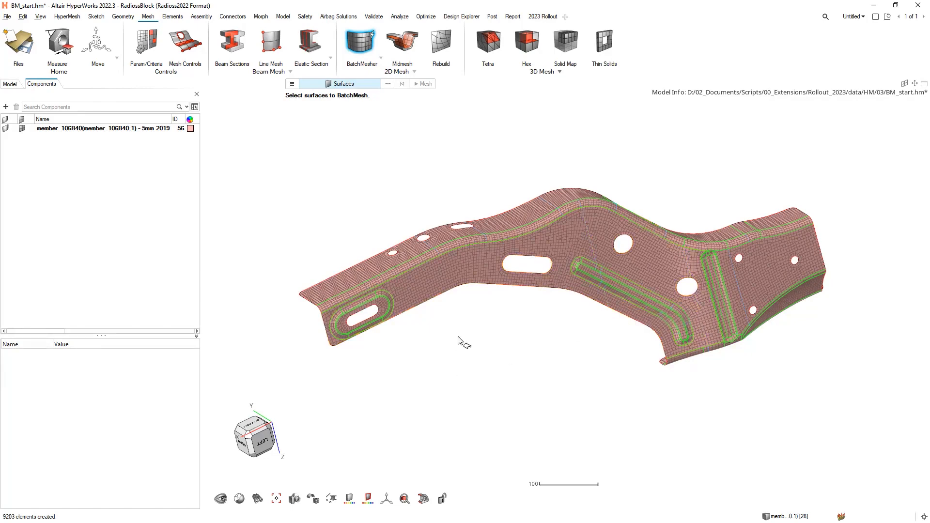
- Examine the generated mesh around the member's holes, slots, beads, curved lower recess and upper flange
{"action": "middle_click_drag", "start_coordinate": [504, 336], "coordinate": [499, 315]}
{"action": "scroll", "coordinate": [639, 229], "scroll_direction": "up", "scroll_amount": 4}
{"action": "scroll", "coordinate": [640, 228], "scroll_direction": "up", "scroll_amount": 2}
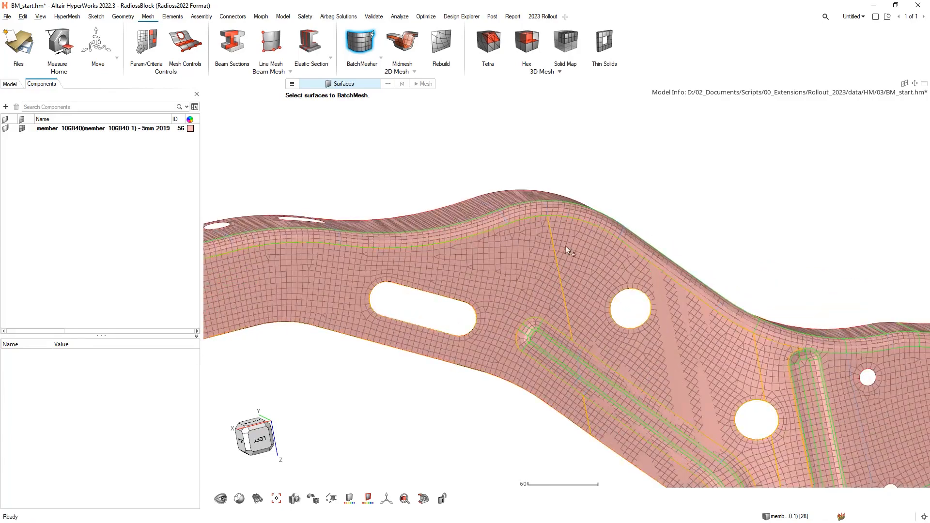
{"action": "right_click_drag", "start_coordinate": [860, 319], "coordinate": [690, 197]}
{"action": "scroll", "coordinate": [824, 291], "scroll_direction": "up", "scroll_amount": 5}
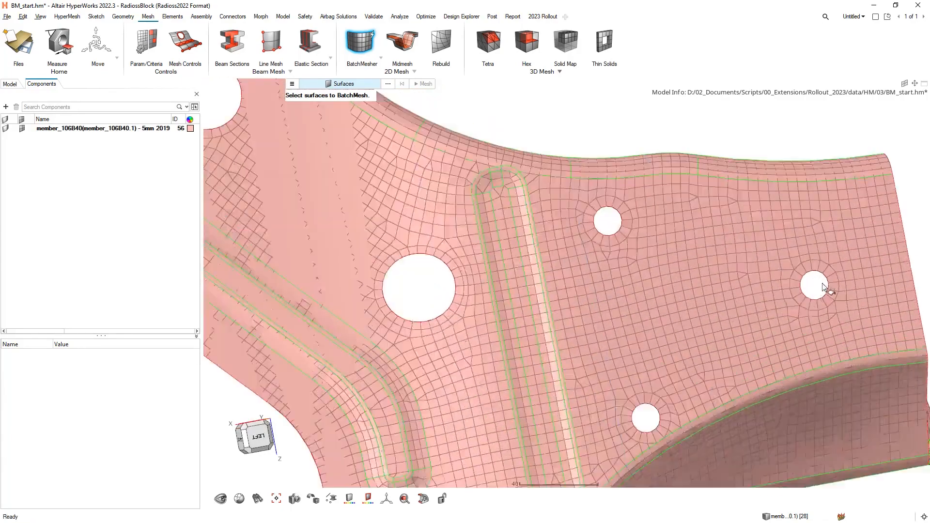
{"action": "right_click_drag", "start_coordinate": [817, 309], "coordinate": [837, 180]}
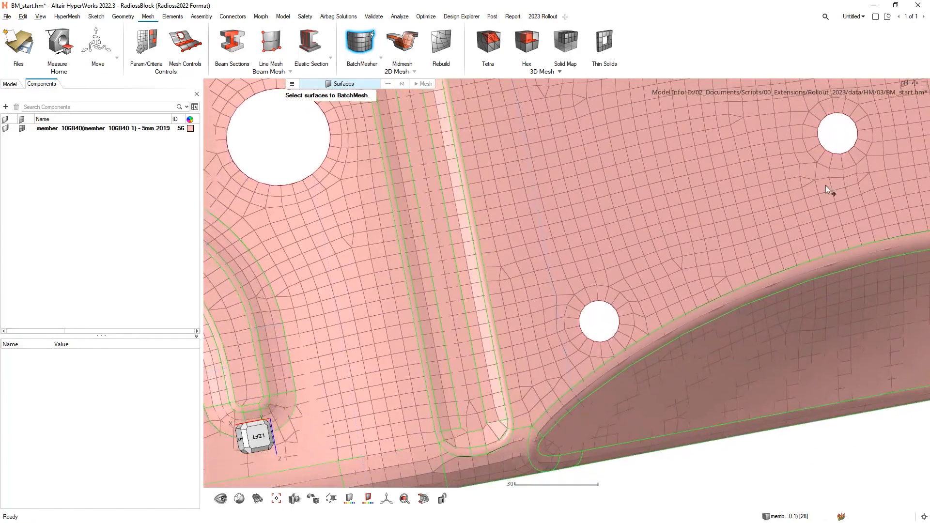
{"action": "scroll", "coordinate": [633, 243], "scroll_direction": "down", "scroll_amount": 3}
{"action": "right_click_drag", "start_coordinate": [475, 176], "coordinate": [638, 247]}
{"action": "middle_click_drag", "start_coordinate": [636, 245], "coordinate": [623, 273]}
{"action": "right_click_drag", "start_coordinate": [525, 269], "coordinate": [556, 293]}
{"action": "scroll", "coordinate": [597, 317], "scroll_direction": "down", "scroll_amount": 3}
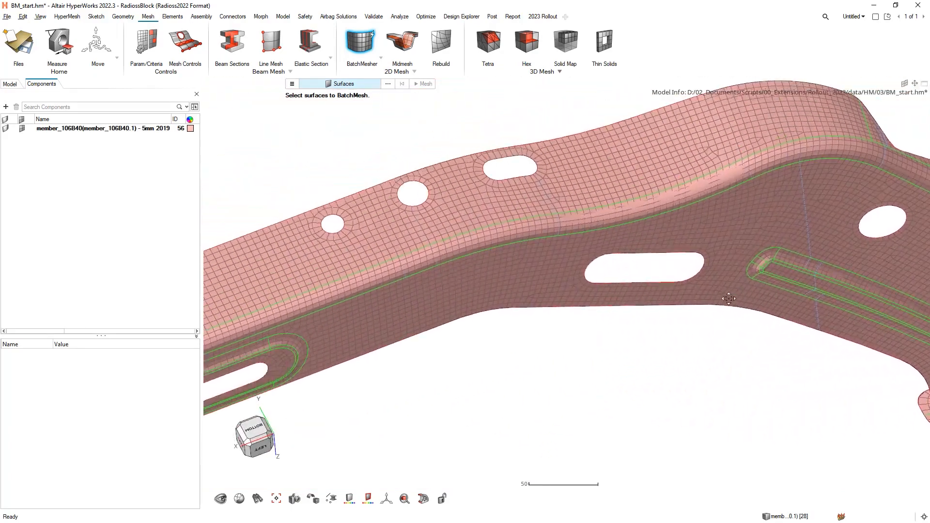
- Colour the member mesh by element quality and inspect it along the whole part against the 2D quality criteria
{"action": "left_click", "coordinate": [174, 16]}
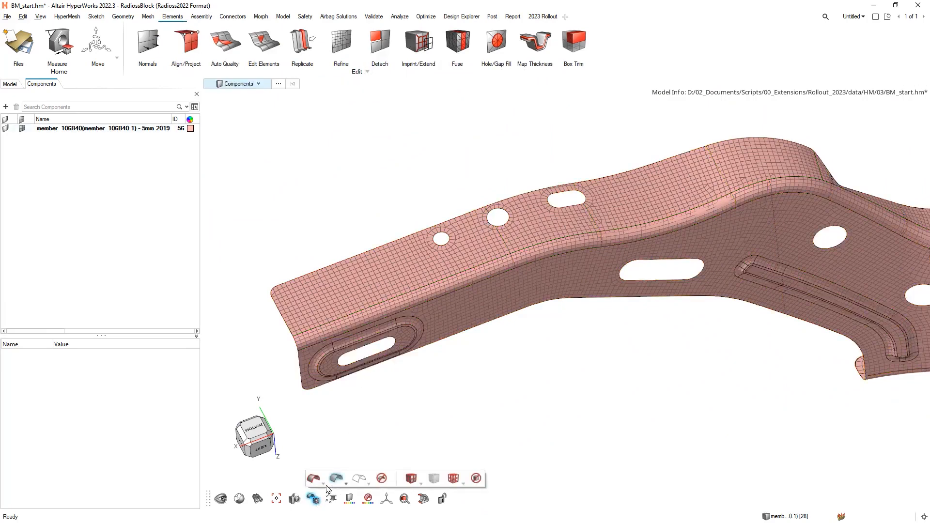
{"action": "mouse_move", "coordinate": [333, 503]}
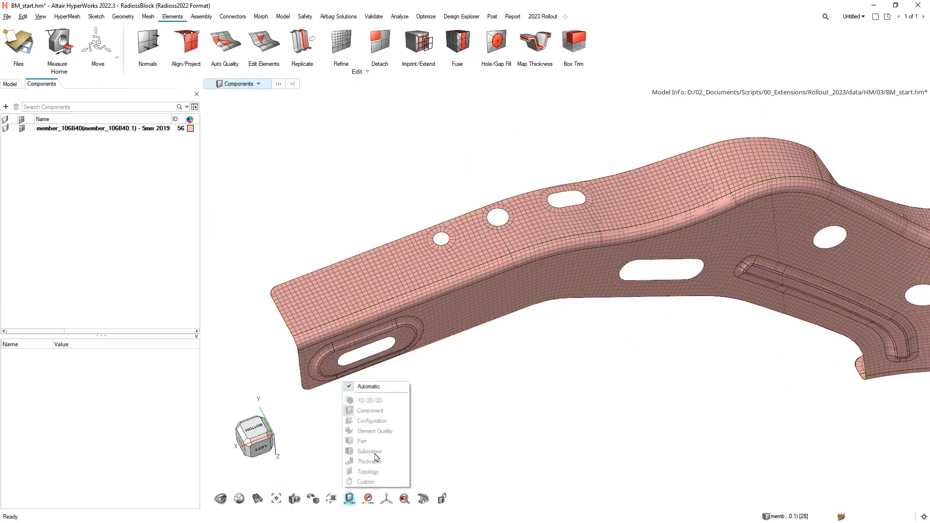
{"action": "left_click", "coordinate": [384, 431]}
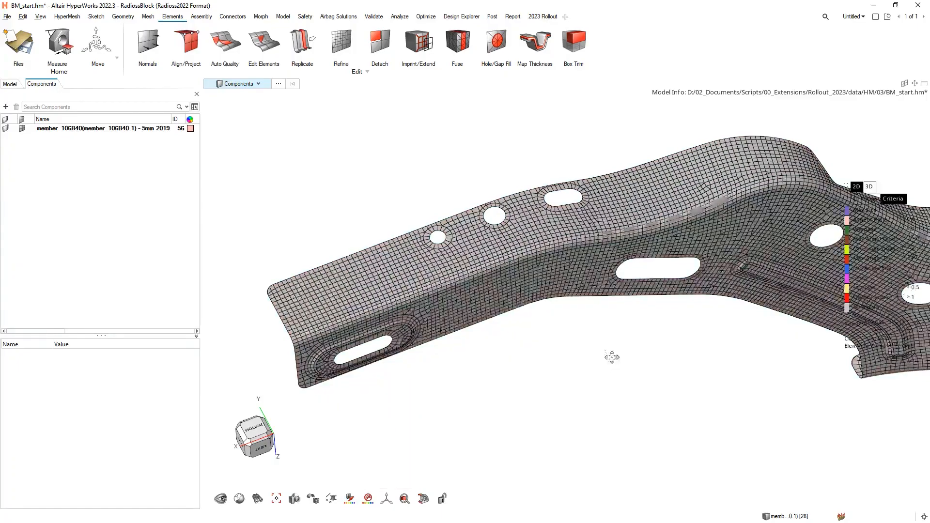
{"action": "scroll", "coordinate": [613, 357], "scroll_direction": "down", "scroll_amount": 5}
{"action": "middle_click_drag", "start_coordinate": [679, 348], "coordinate": [577, 284]}
{"action": "scroll", "coordinate": [500, 287], "scroll_direction": "up", "scroll_amount": 8}
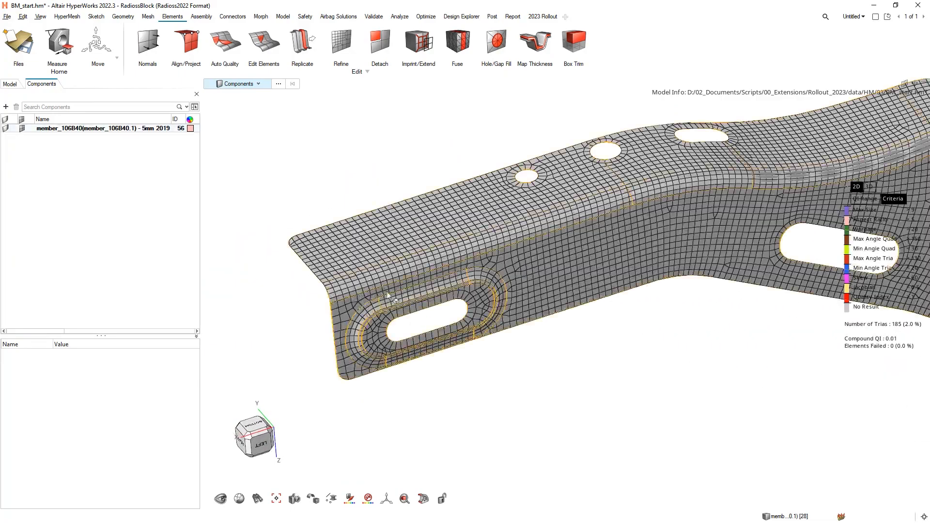
{"action": "right_click_drag", "start_coordinate": [300, 304], "coordinate": [220, 255]}
{"action": "scroll", "coordinate": [435, 296], "scroll_direction": "down", "scroll_amount": 4}
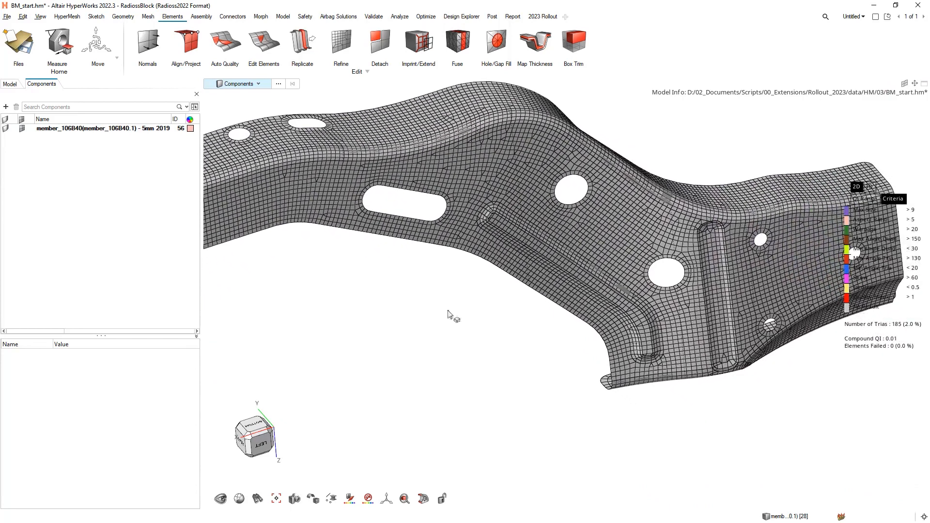
{"action": "right_click_drag", "start_coordinate": [830, 350], "coordinate": [771, 355]}
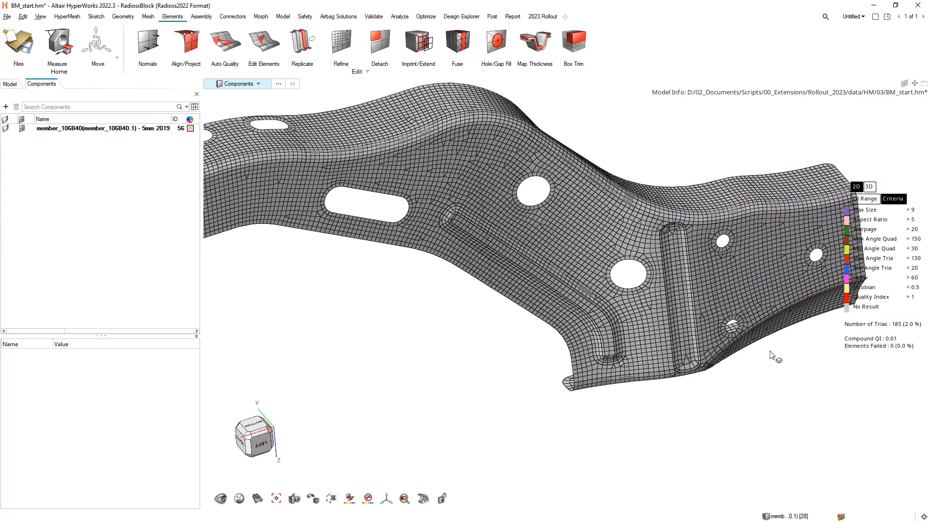